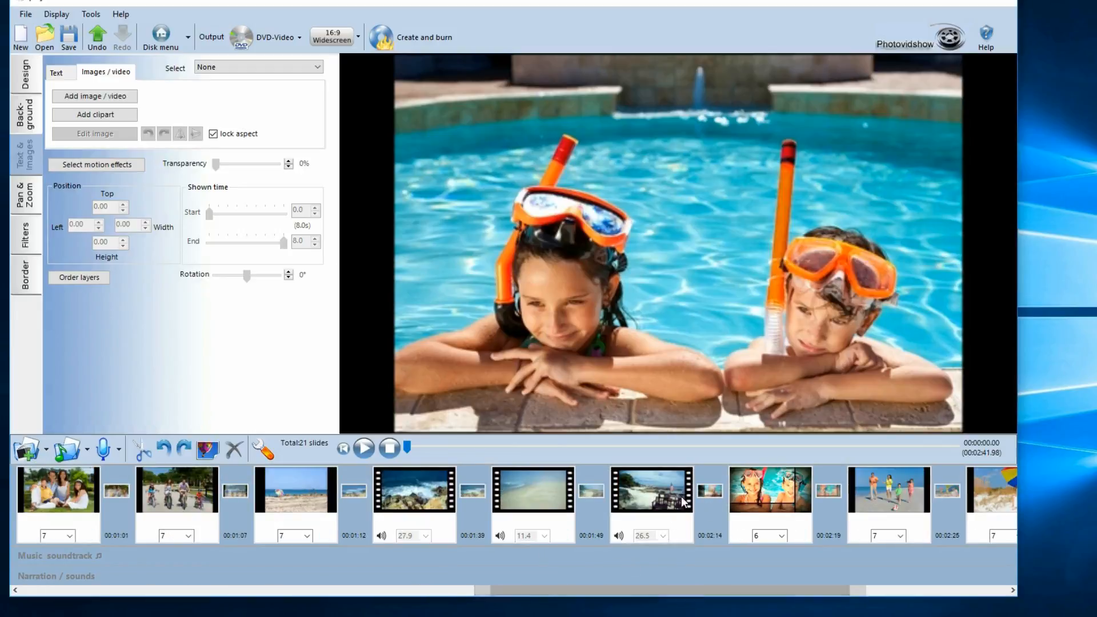
Step: Browse the slideshow's slides, previewing the collage, convertible, pool and family meal photos
drag(491, 595, 359, 594)
click(423, 504)
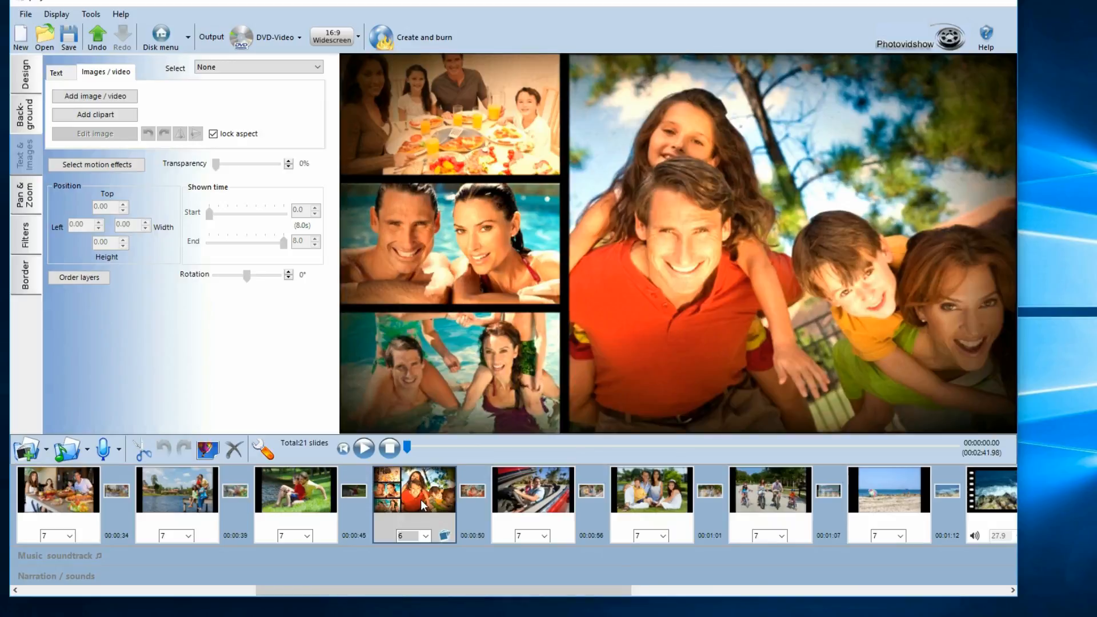
click(527, 503)
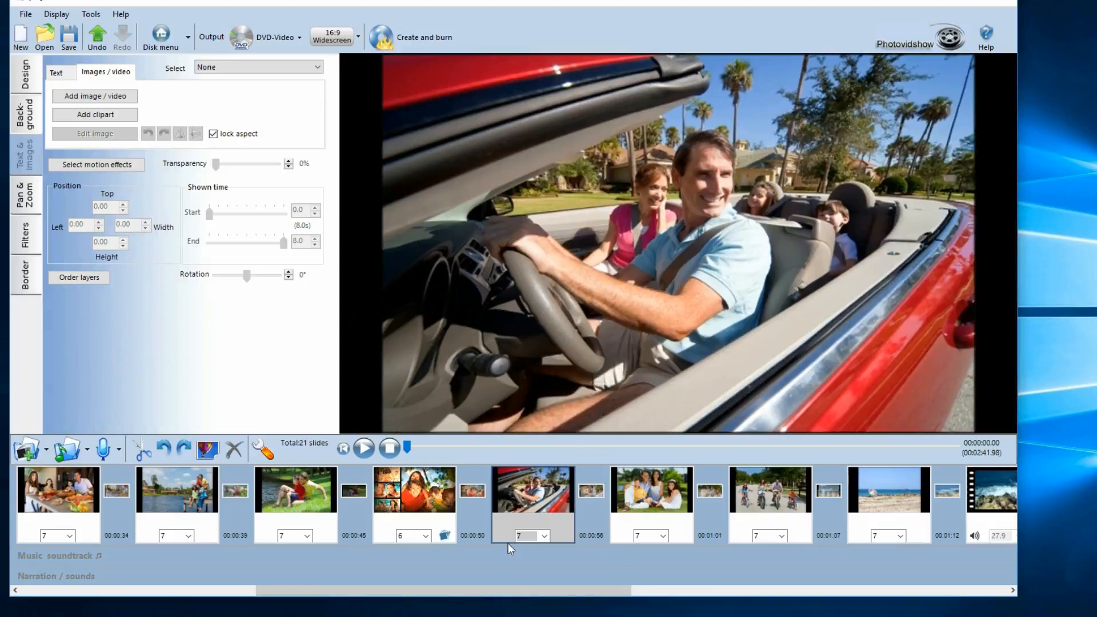
drag(500, 591, 312, 592)
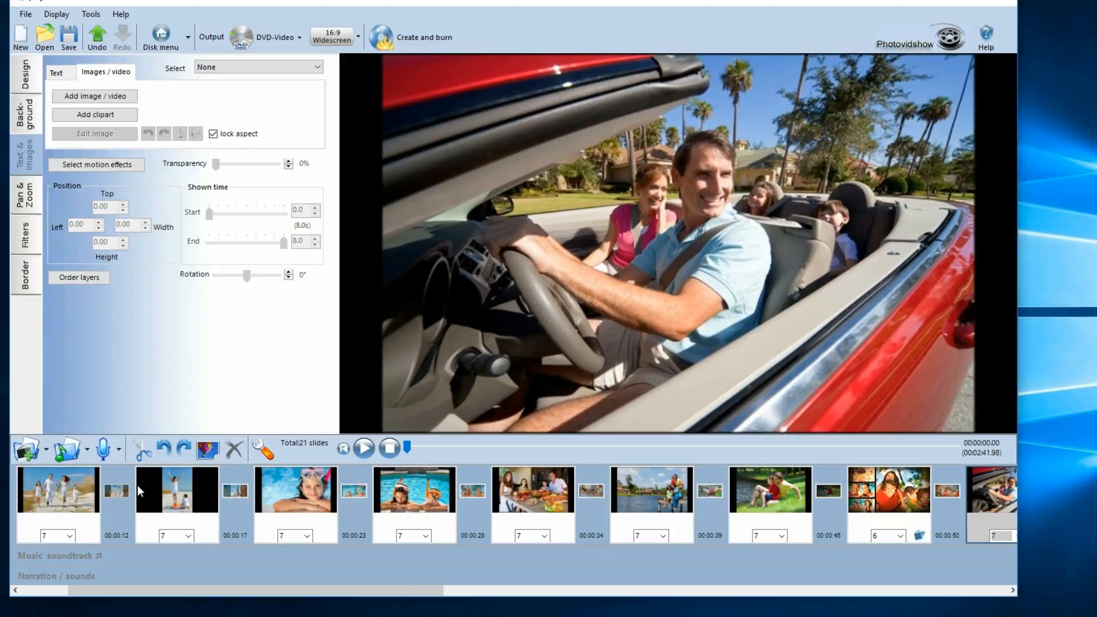
drag(420, 590, 370, 592)
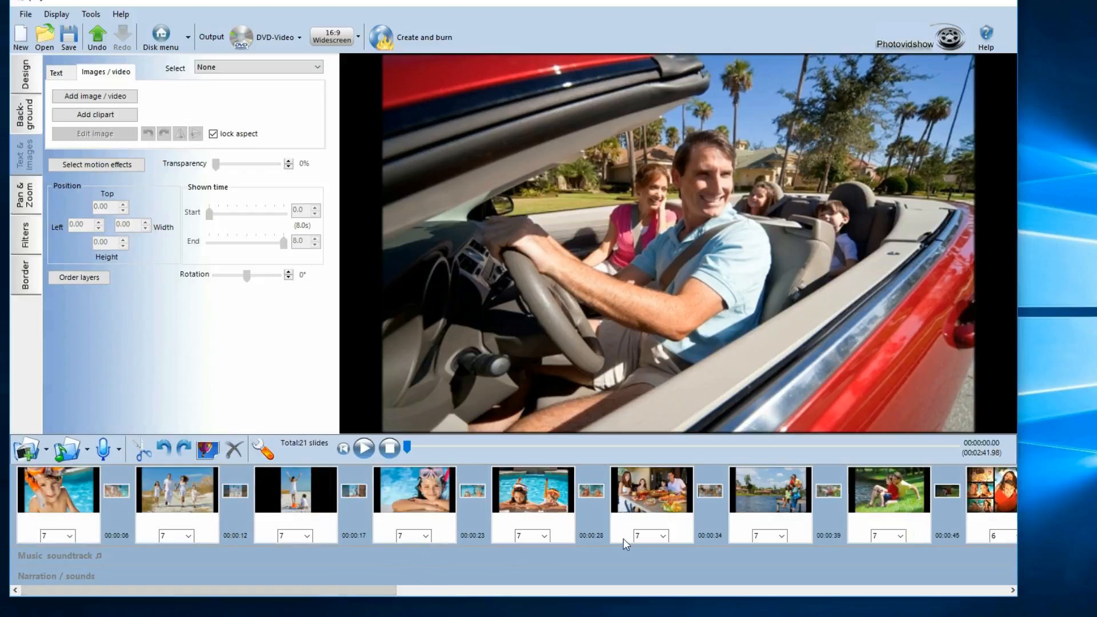
click(398, 482)
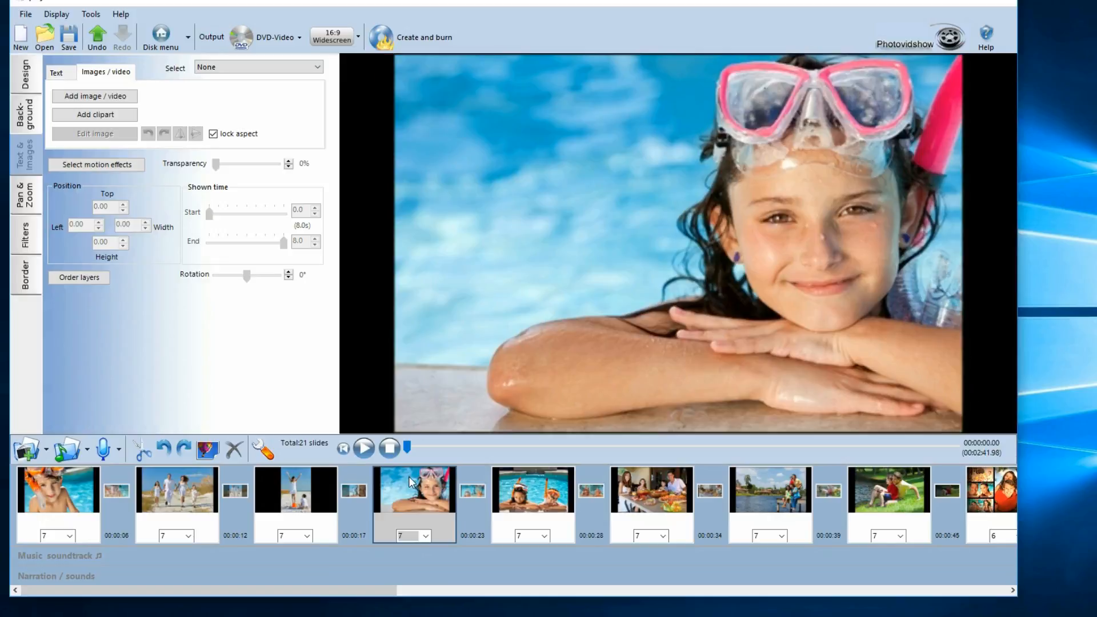
click(537, 486)
click(431, 485)
right_click(417, 474)
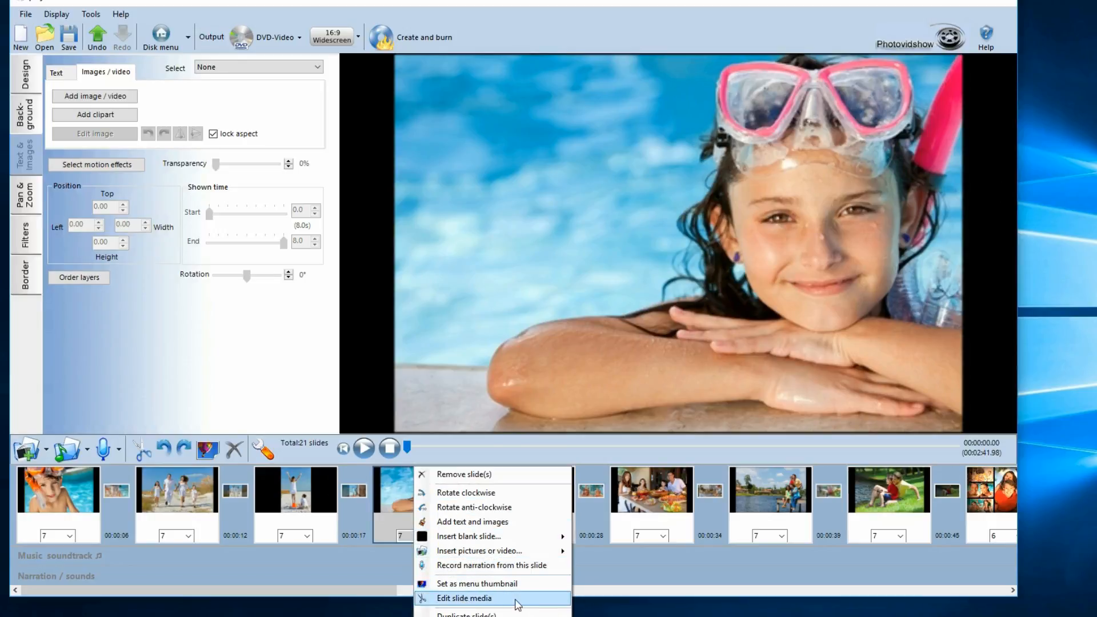
click(657, 543)
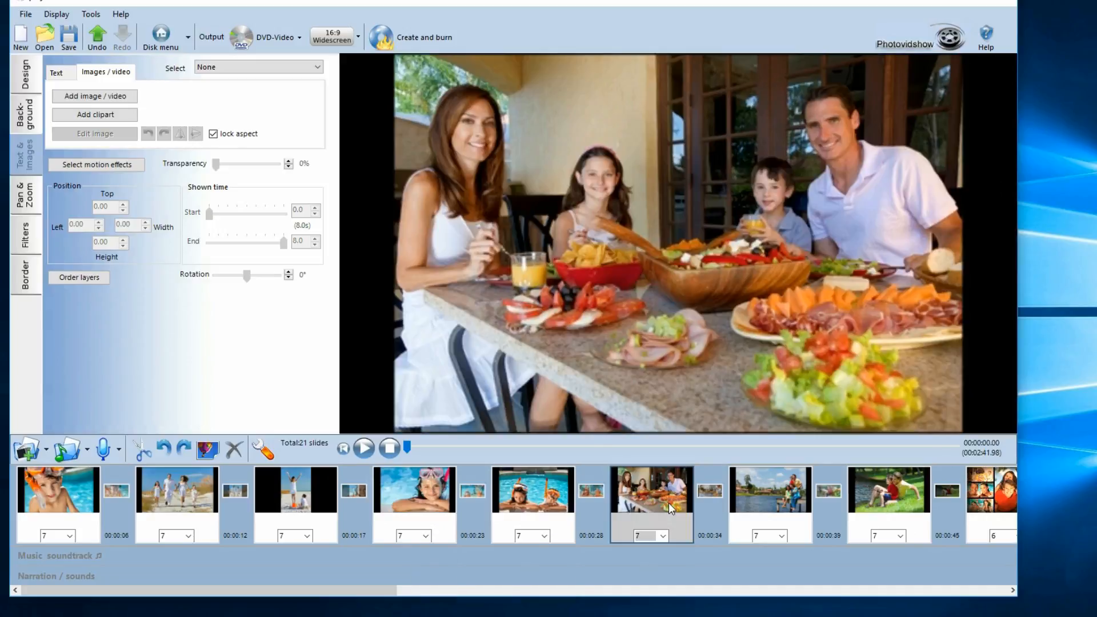
Step: Open the slide media editor for the father-and-son fishing slide and select its image
click(880, 502)
right_click(881, 503)
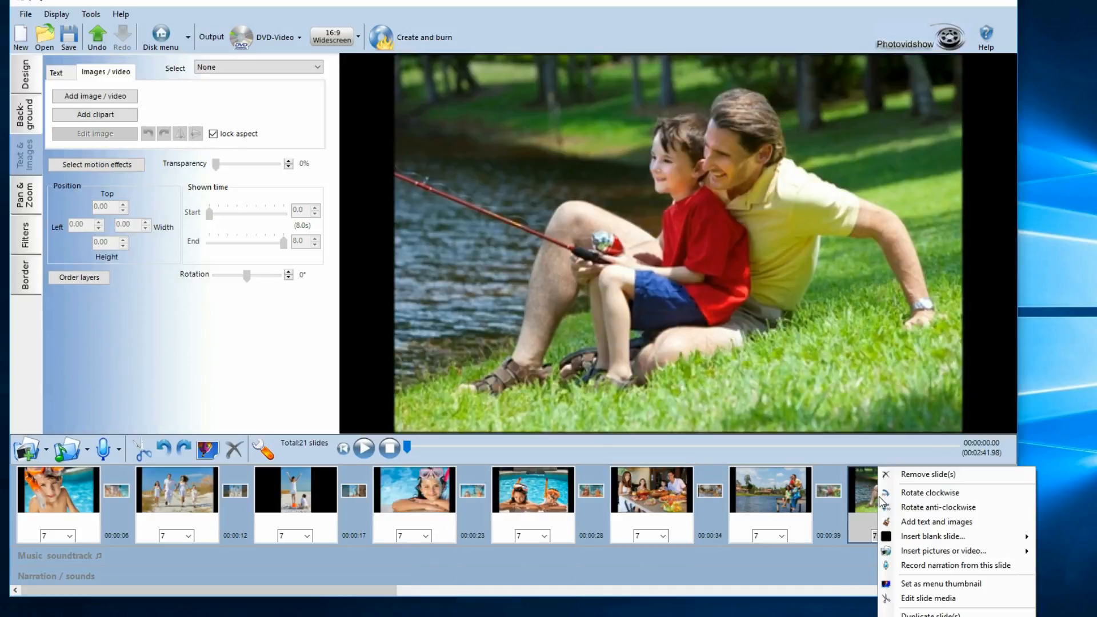
click(911, 596)
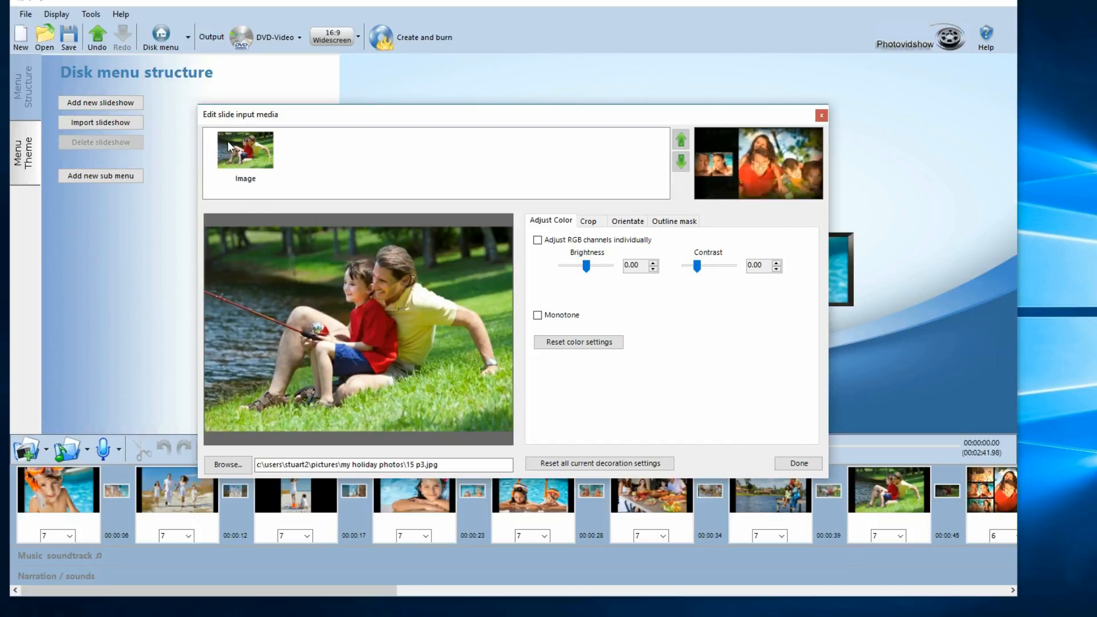
click(238, 152)
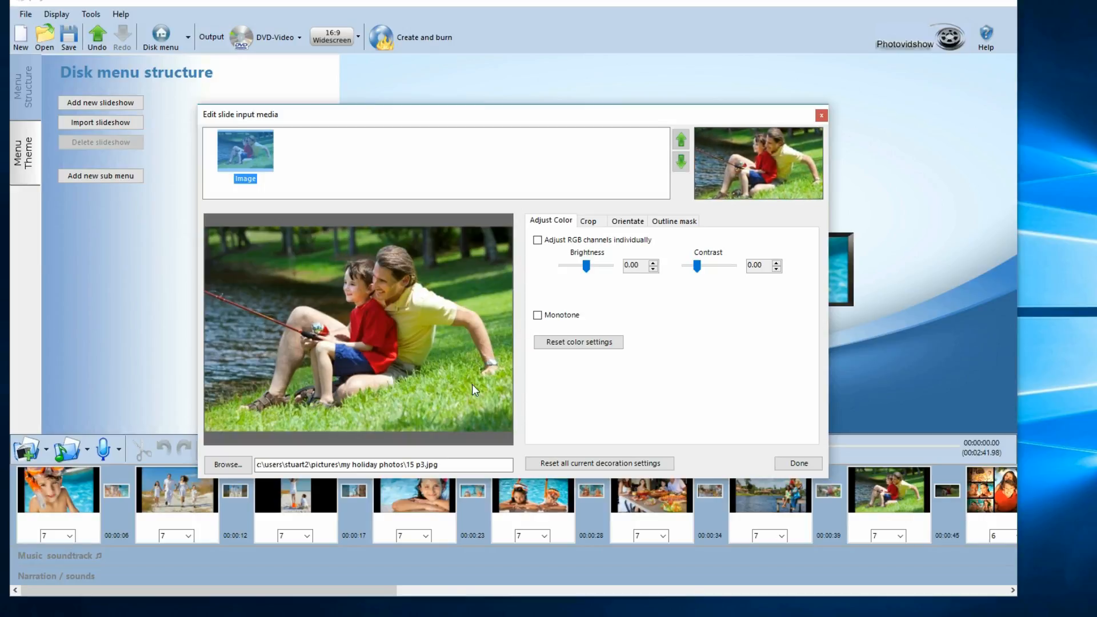
double_click(245, 149)
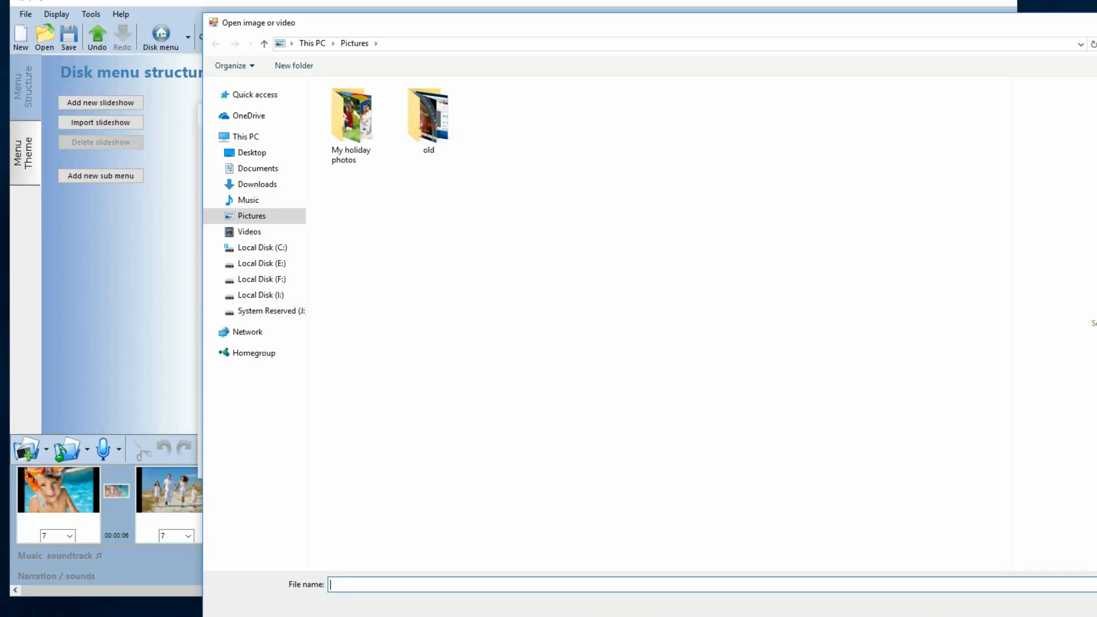
key(Escape)
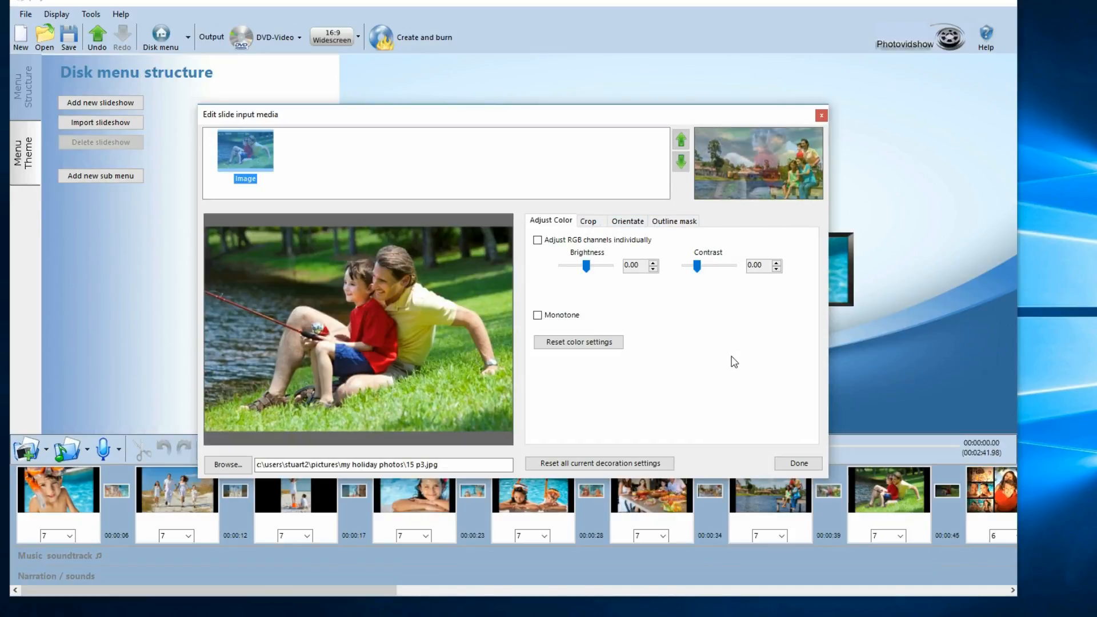
click(429, 294)
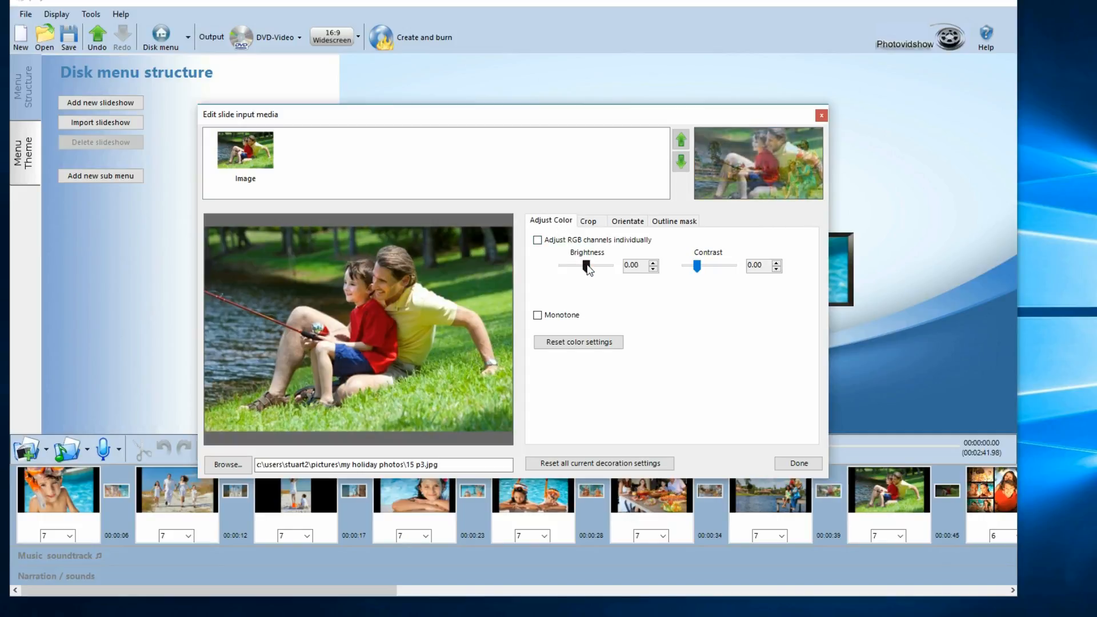
Step: Set the fishing photo's brightness to -0.12 and its contrast to 0.43
drag(588, 268, 582, 267)
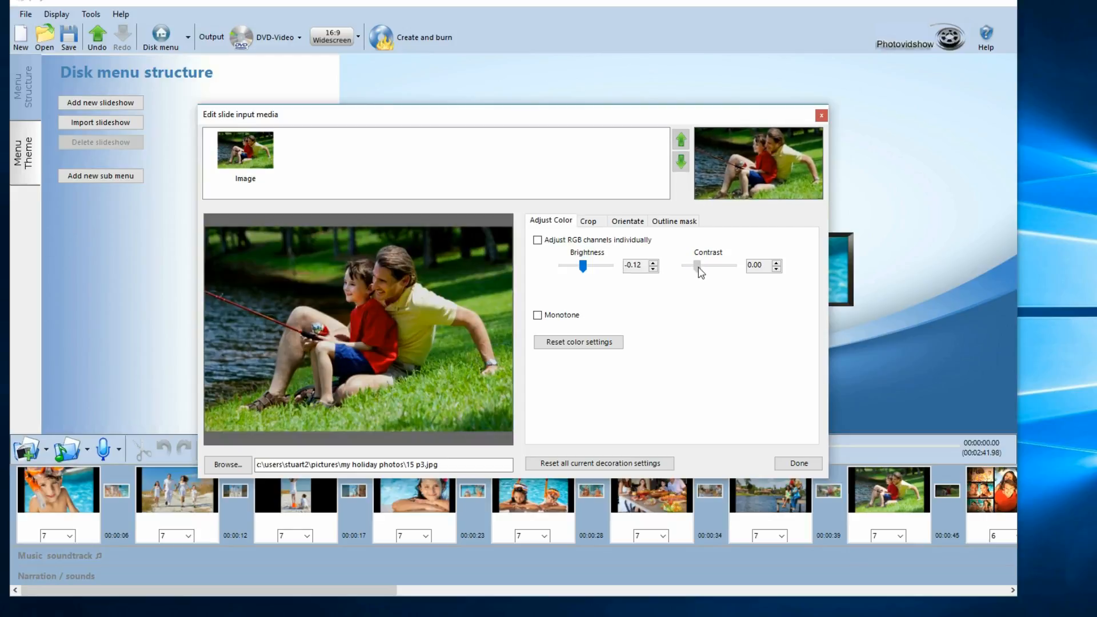
drag(696, 266, 703, 268)
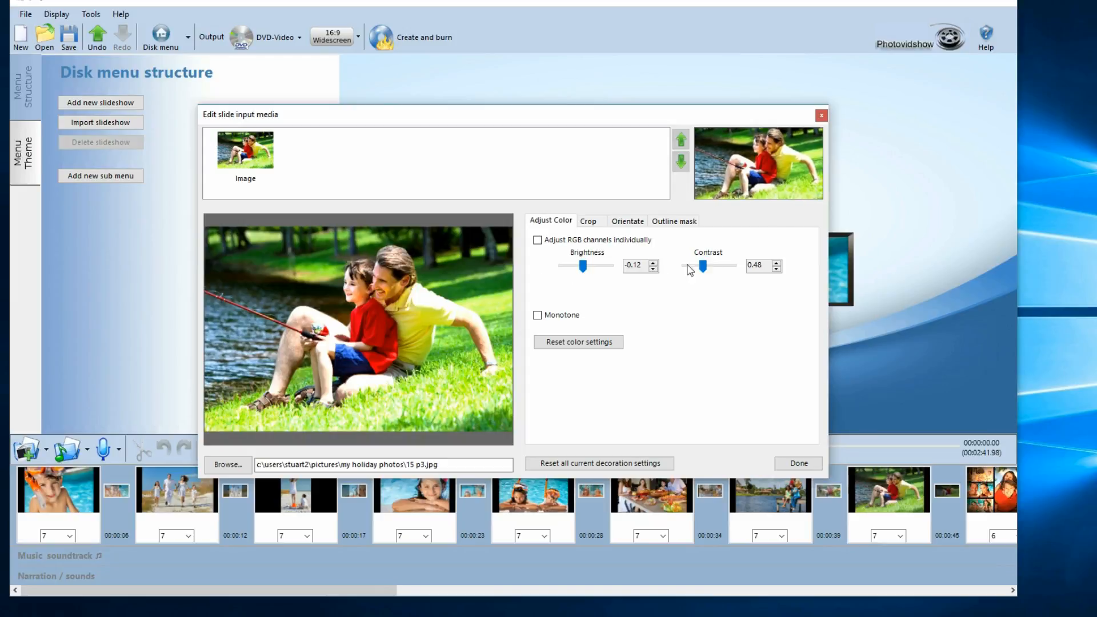
click(776, 268)
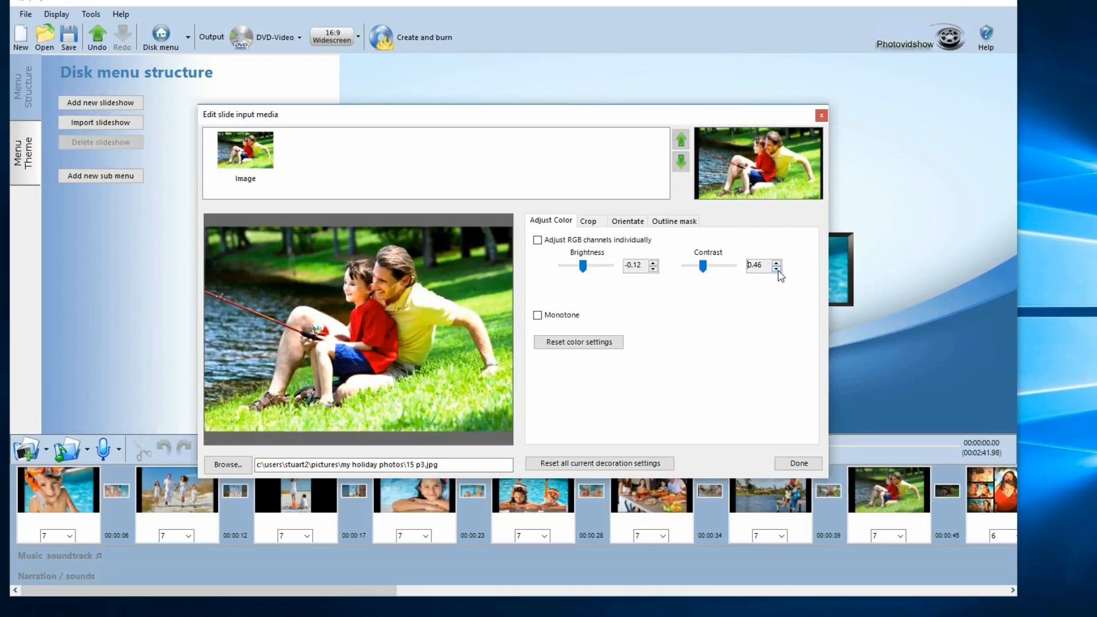
double_click(776, 268)
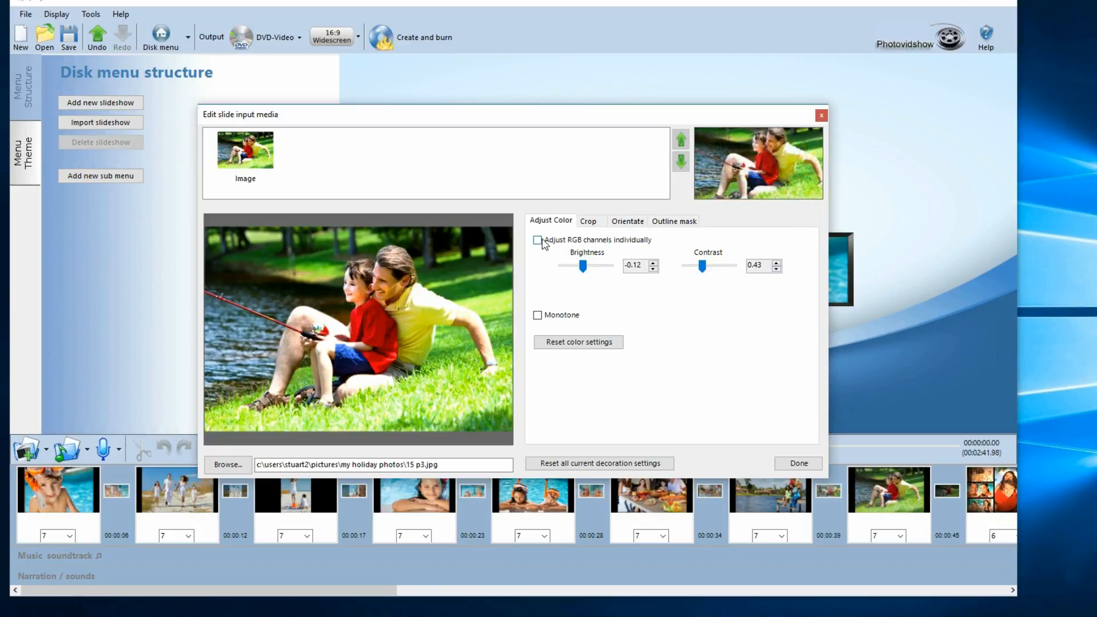
Step: Make the fishing photo monotone and adjust its contrast to 0.48 and brightness to -0.14
click(538, 314)
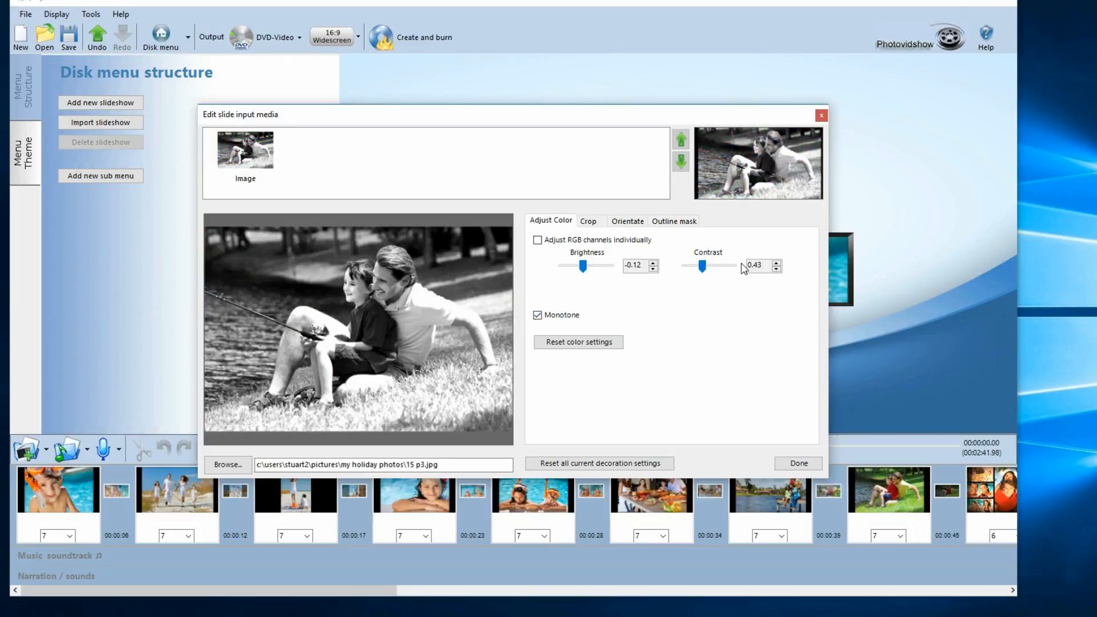
click(776, 263)
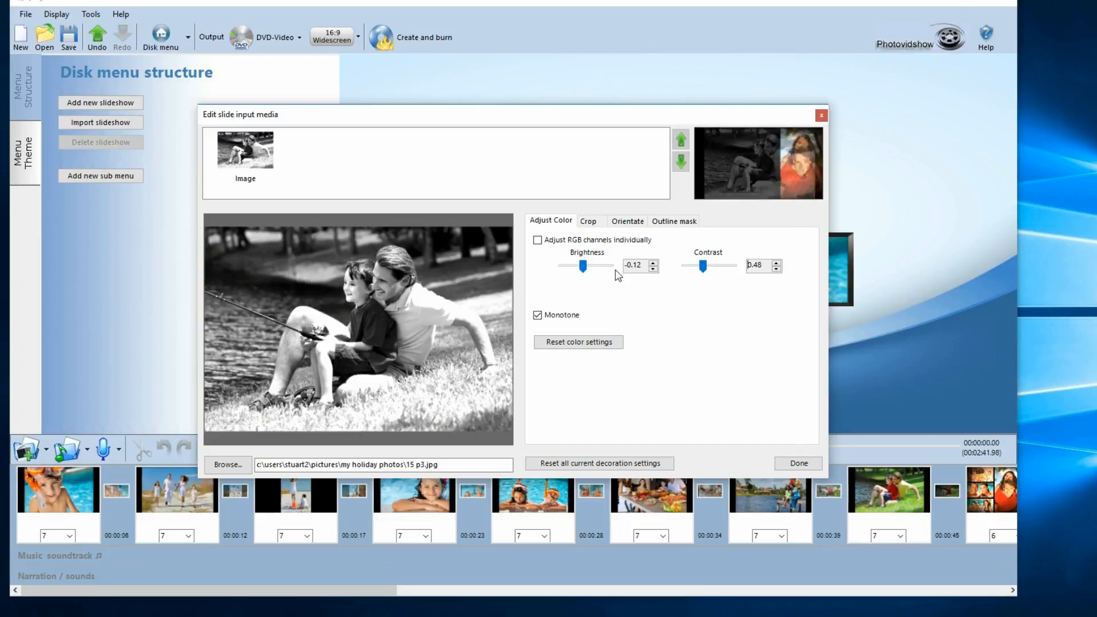
click(653, 269)
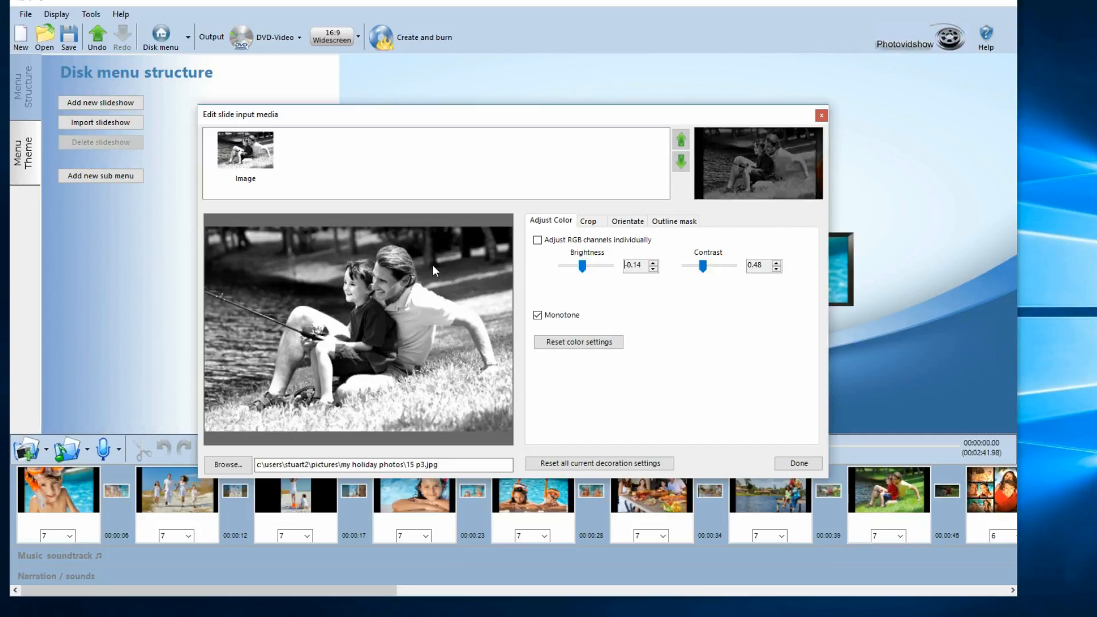
Step: Adjust the RGB channels individually, setting brightness to -0.08 for red and -0.25 for blue, and finish editing the fishing photo
click(537, 240)
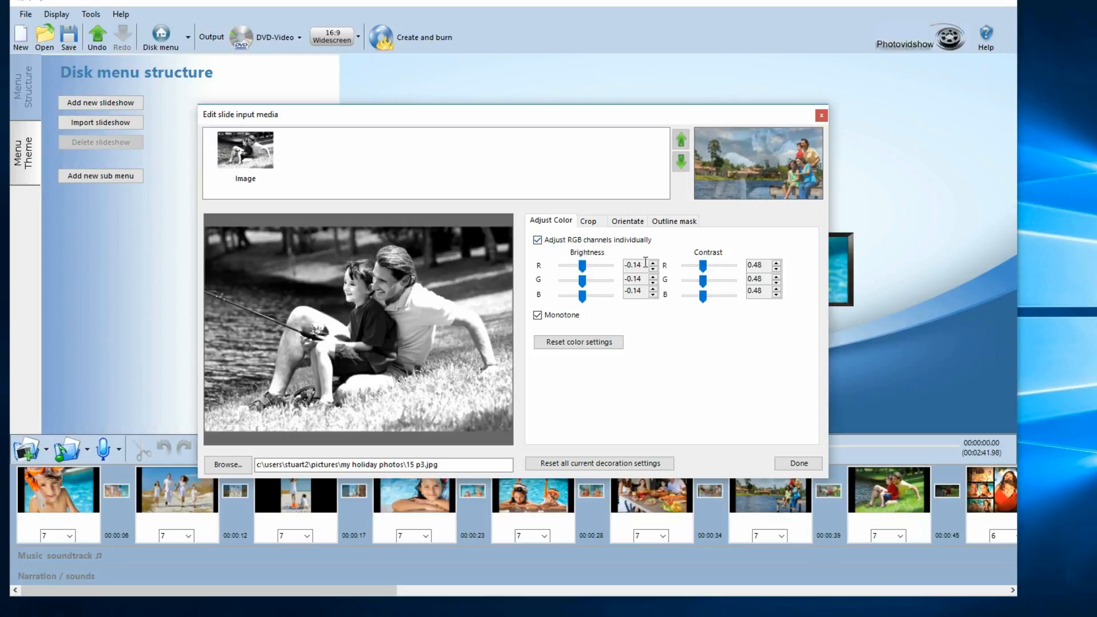
click(653, 294)
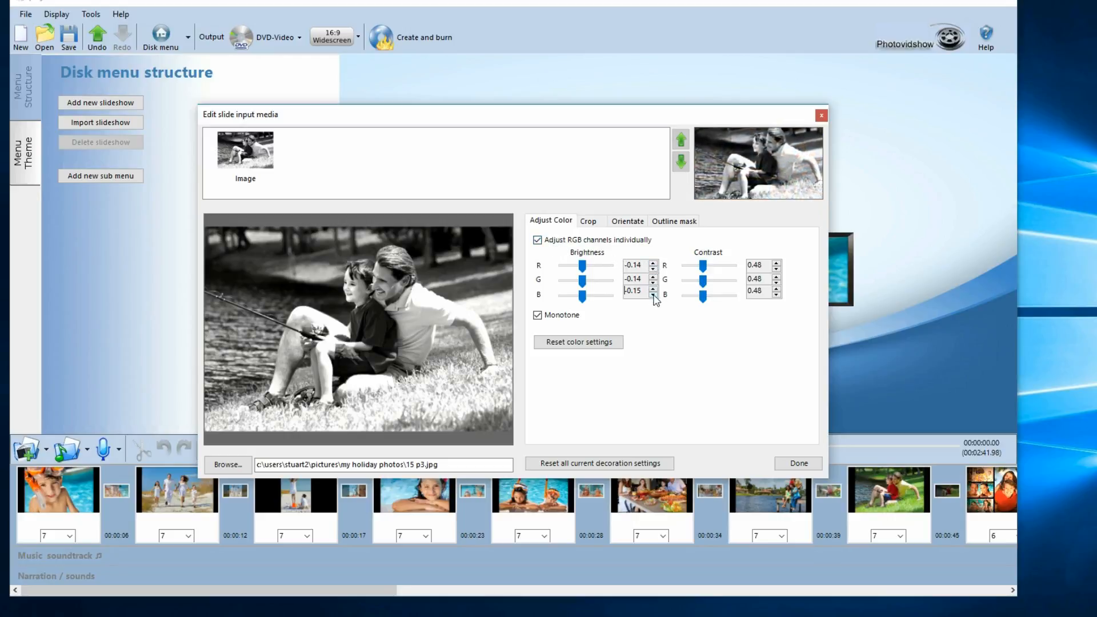
click(653, 294)
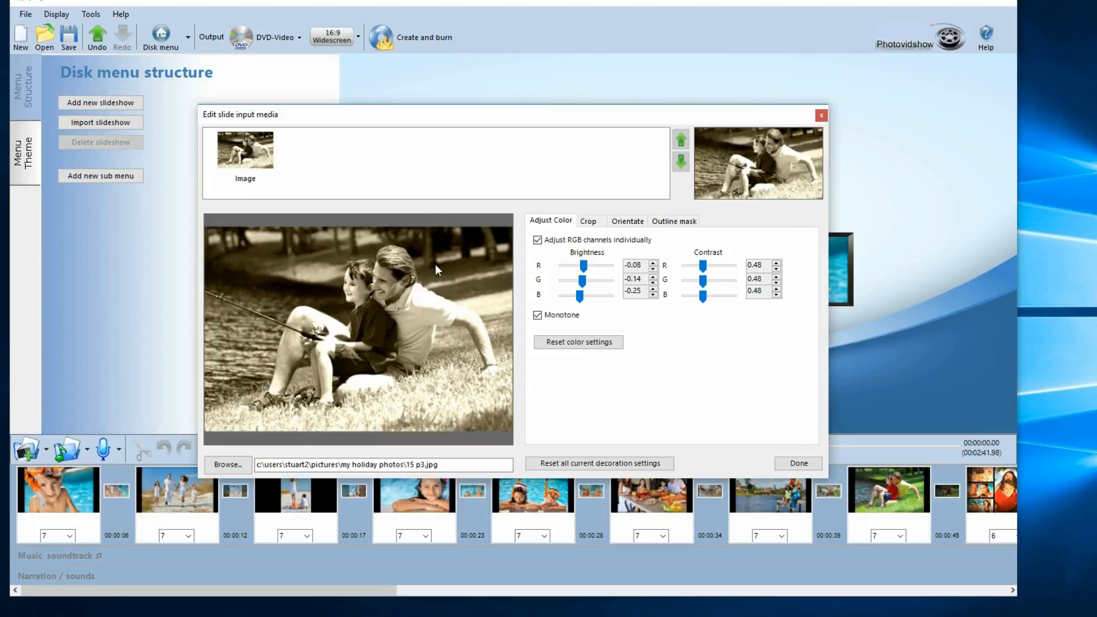
click(796, 463)
Step: Preview the edited fishing slide to check its new sepia toning
drag(350, 588, 509, 587)
click(563, 492)
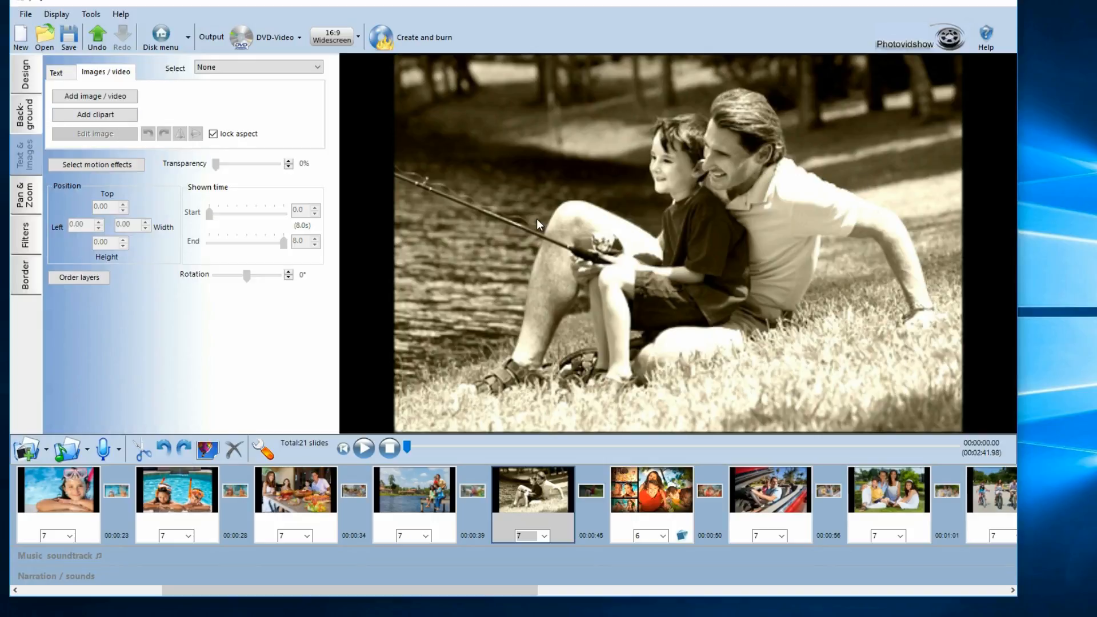
drag(440, 587, 273, 587)
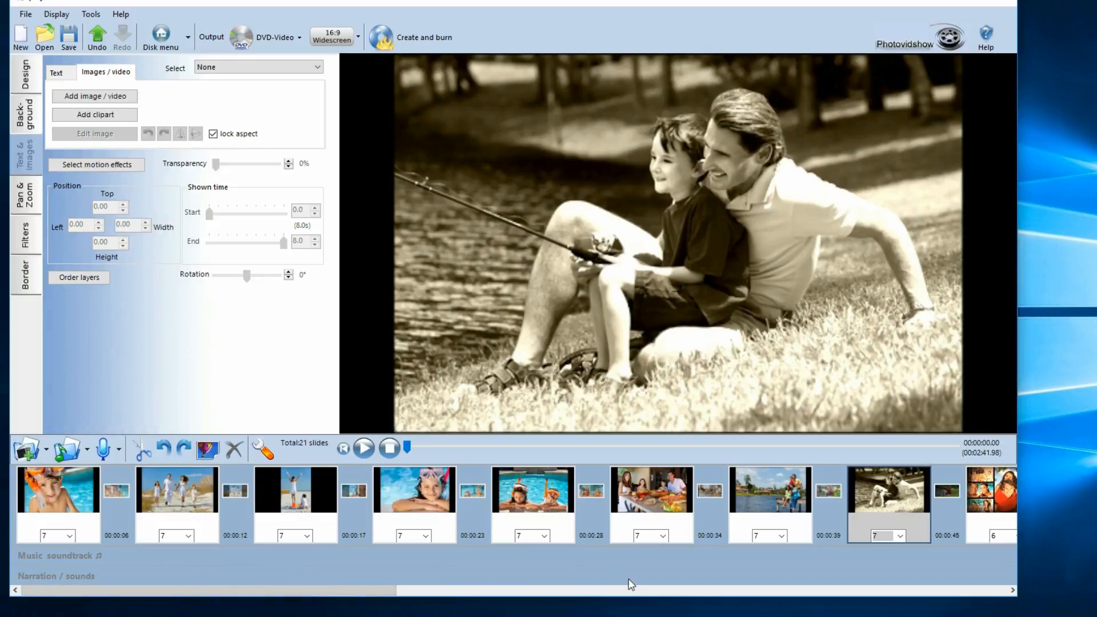
Step: Select the beach slide with the colourful umbrella and play the slideshow from it
drag(378, 588, 715, 603)
click(679, 520)
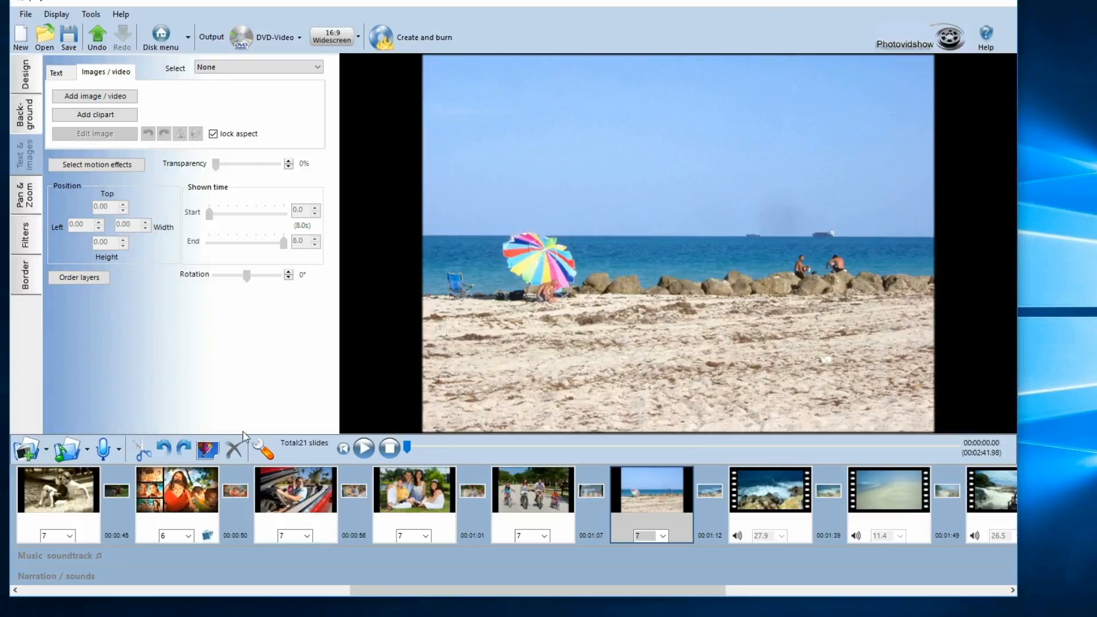
click(364, 447)
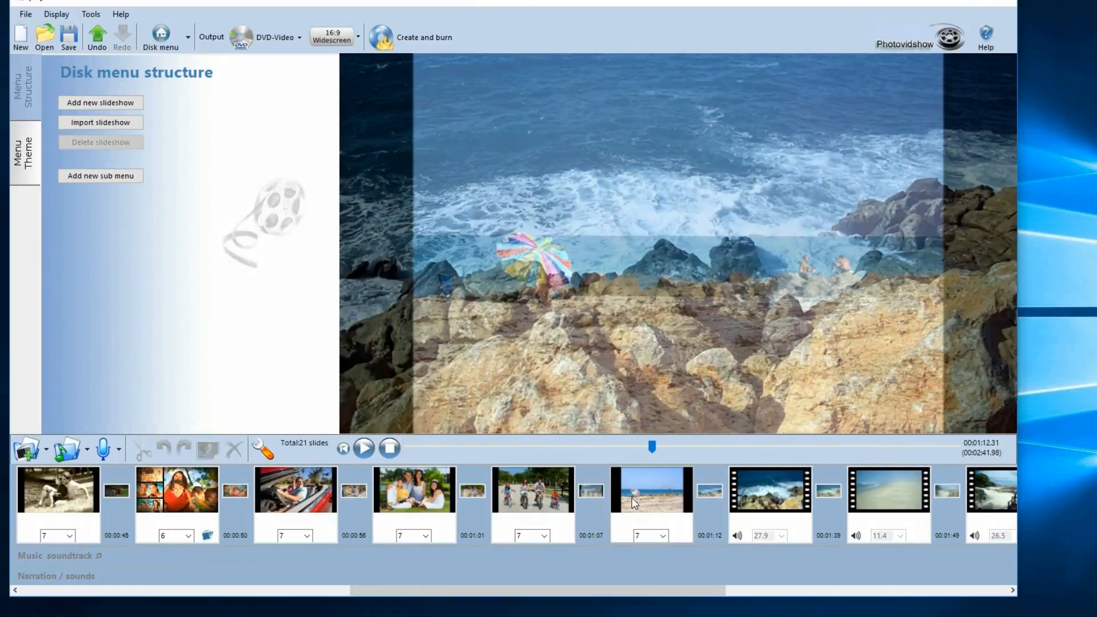
Step: Open the slide media editor for the umbrella beach slide and enable cropping on its image
right_click(661, 499)
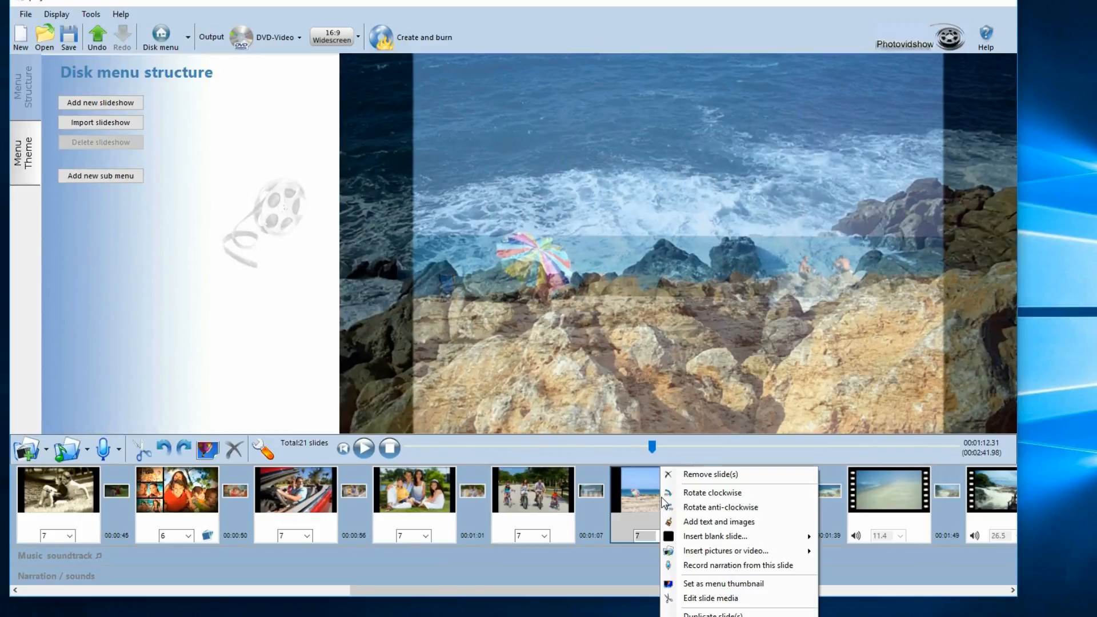
click(704, 597)
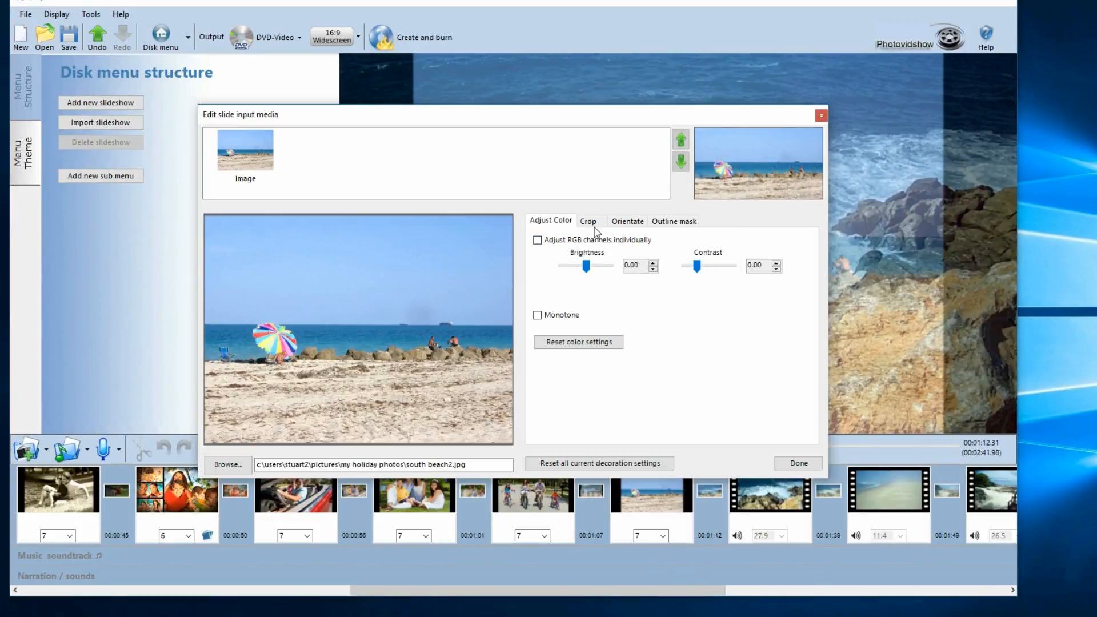
click(589, 222)
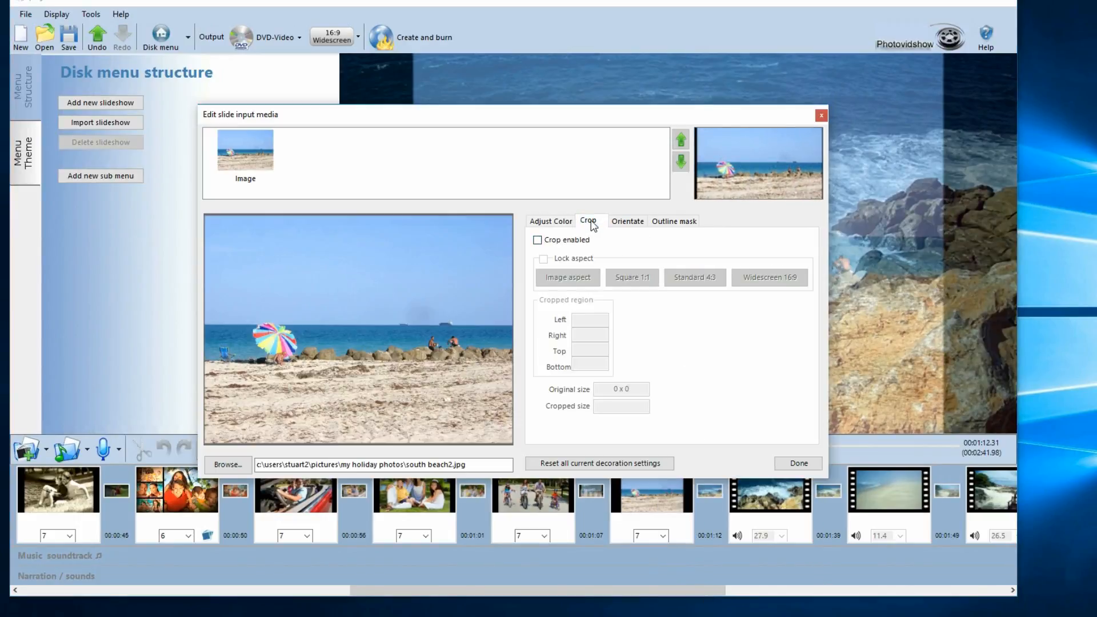
click(537, 240)
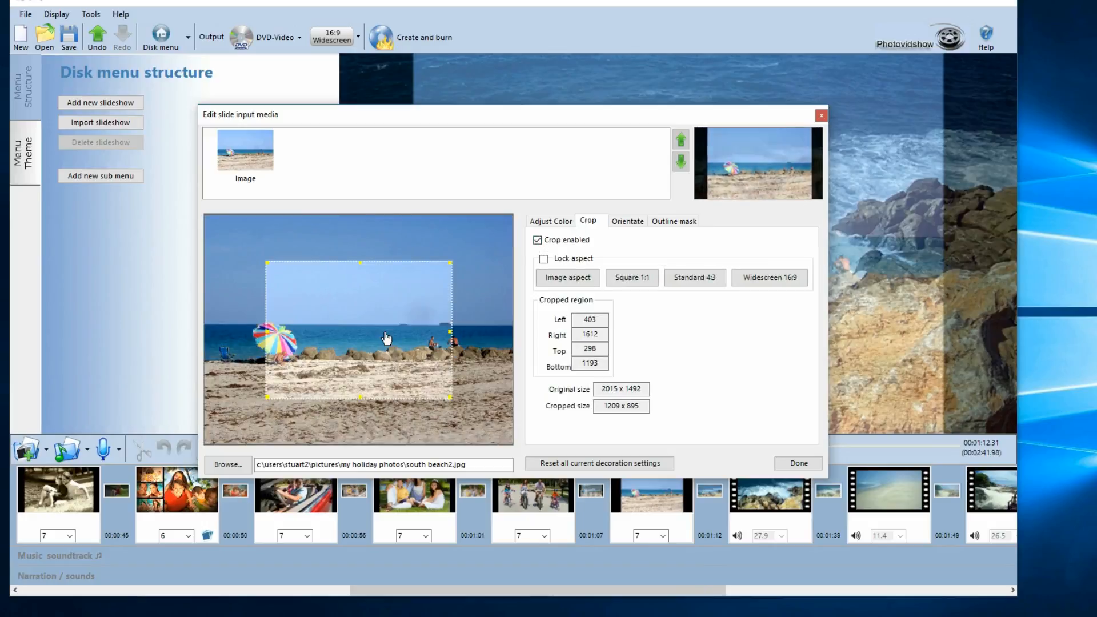
Step: Fit the crop region around the umbrella, with left at about 99, right 948, top 470 and bottom 1164
drag(373, 339, 348, 335)
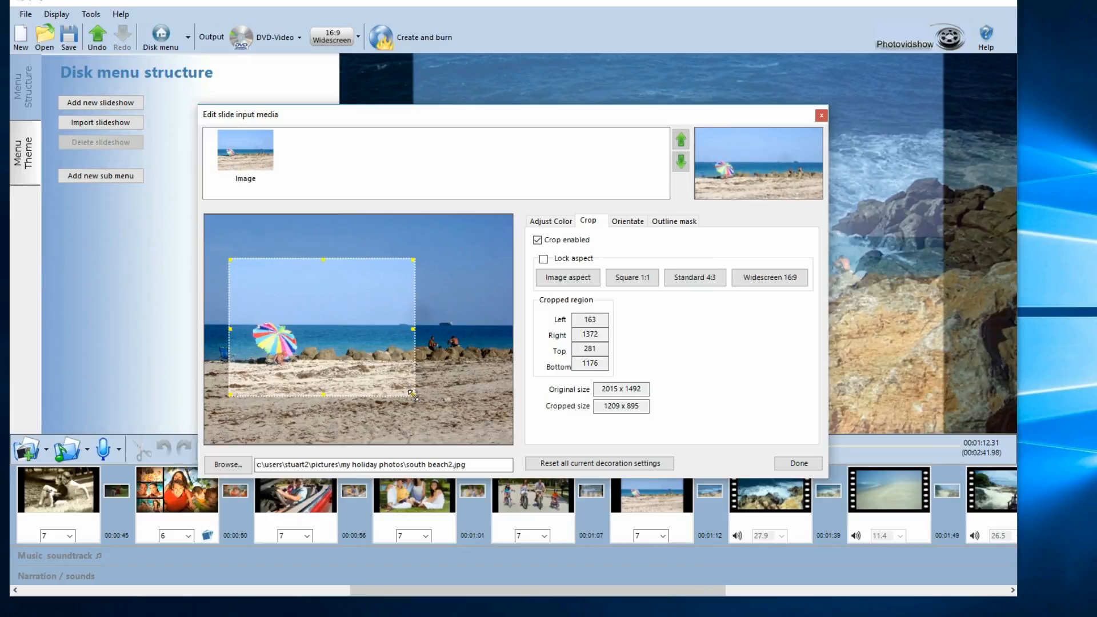
drag(413, 395, 361, 361)
drag(301, 308, 286, 330)
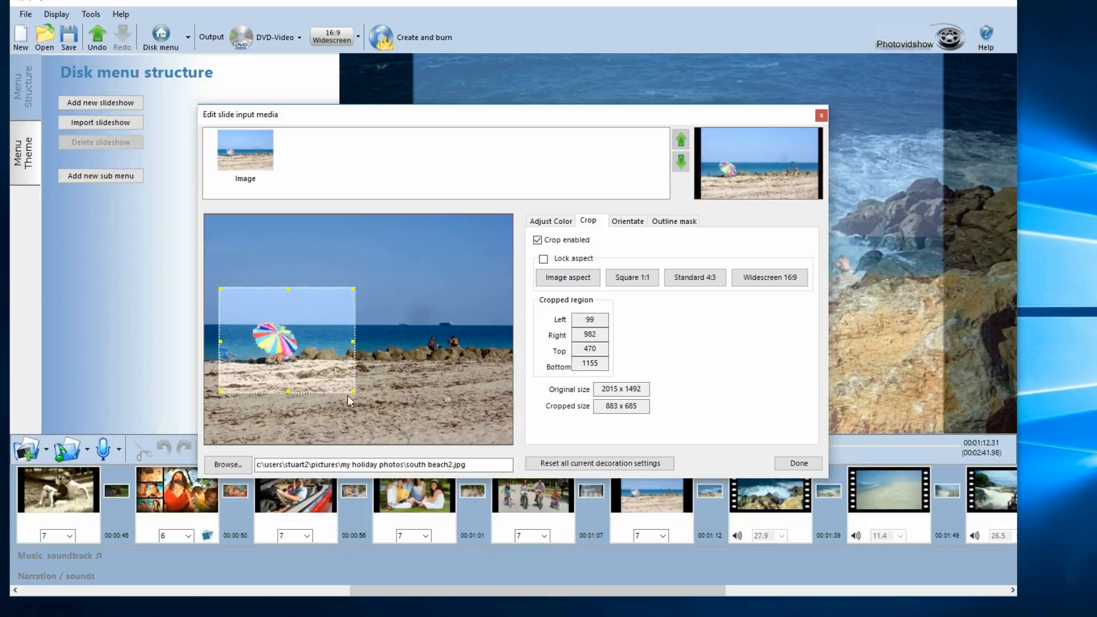
mouse_move(350, 389)
mouse_down()
mouse_move(374, 327)
mouse_move(355, 367)
mouse_move(258, 347)
mouse_move(380, 323)
mouse_move(377, 313)
mouse_move(399, 394)
mouse_move(348, 390)
mouse_up()
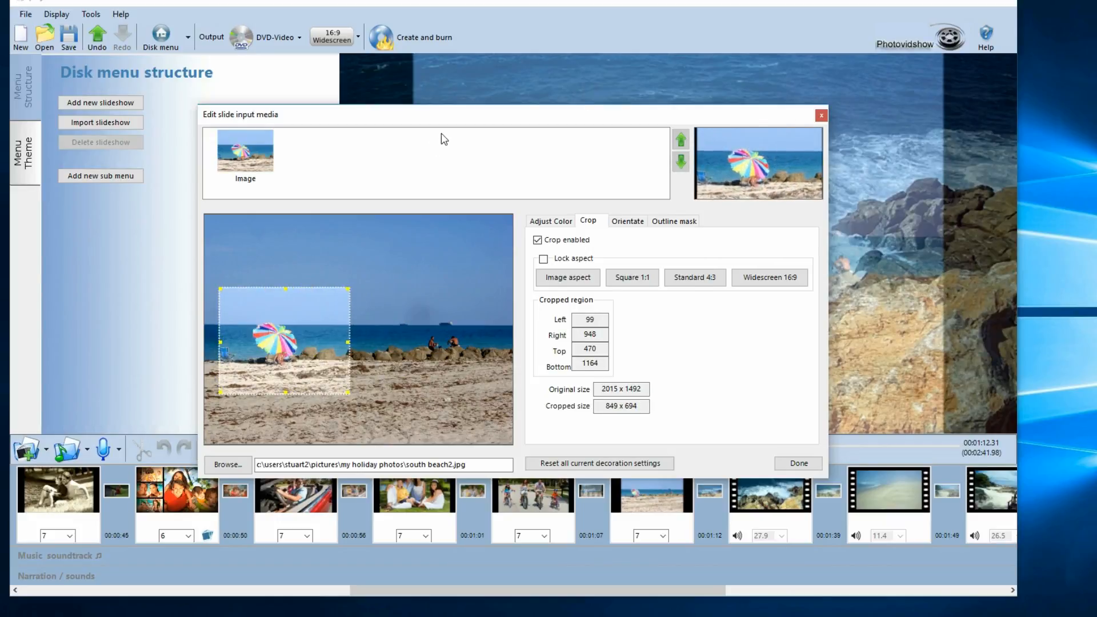
drag(447, 120, 396, 161)
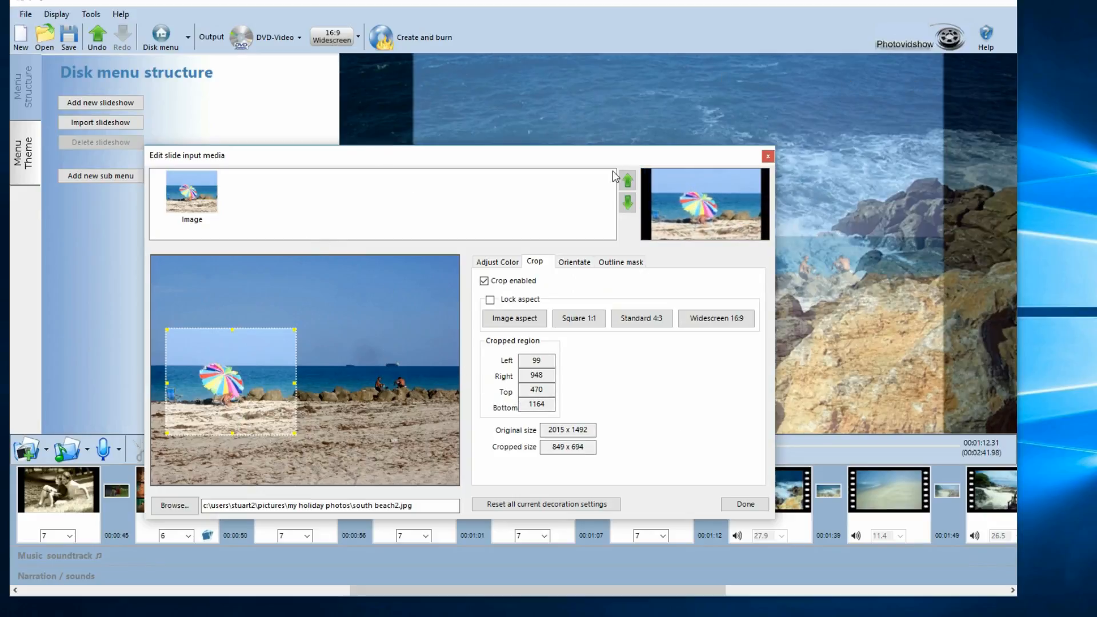
Step: Crop the umbrella photo to a locked widescreen 16:9 region with left about 39, right 881, top 604 and bottom 1078, and finish editing
drag(560, 160, 577, 121)
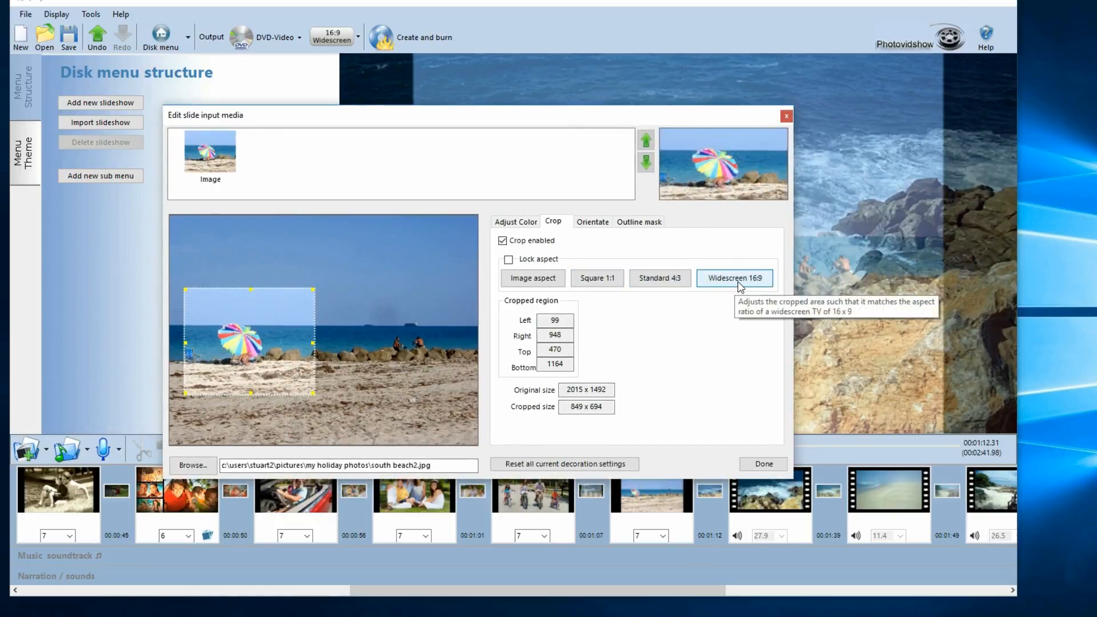
click(718, 284)
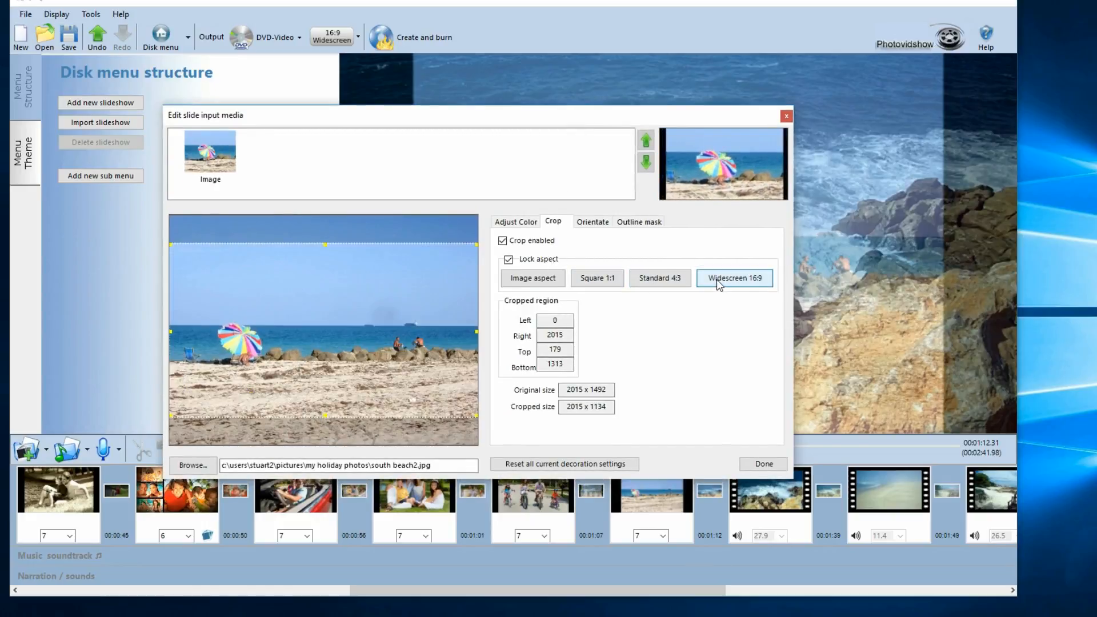
mouse_move(405, 374)
mouse_down()
mouse_move(407, 354)
mouse_move(405, 368)
mouse_up()
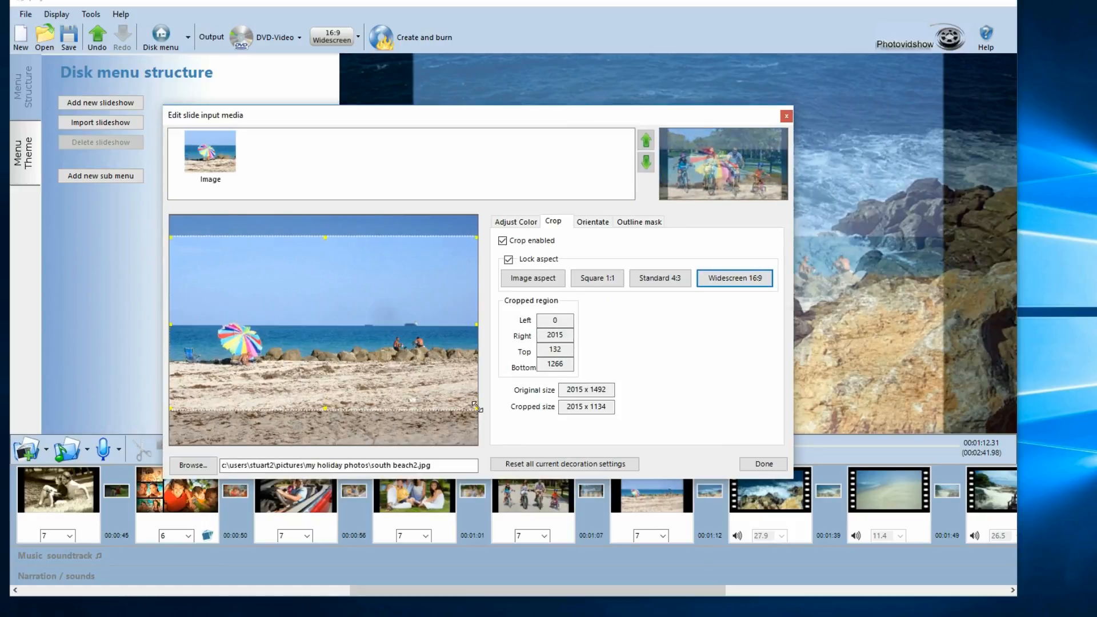
drag(473, 403, 355, 341)
drag(289, 304, 286, 356)
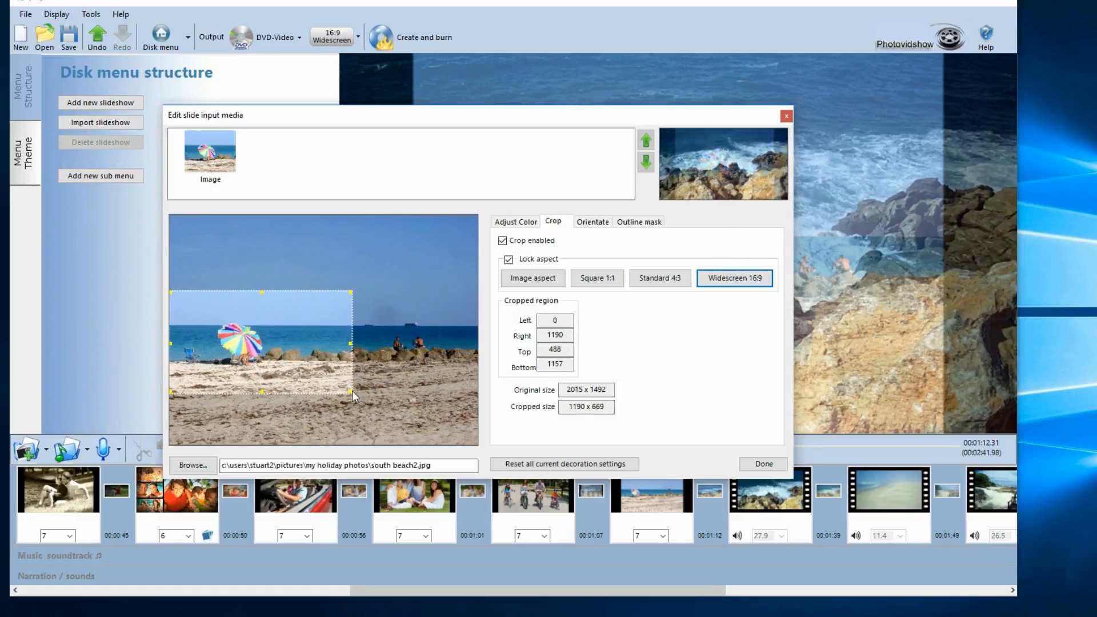
drag(350, 398, 291, 366)
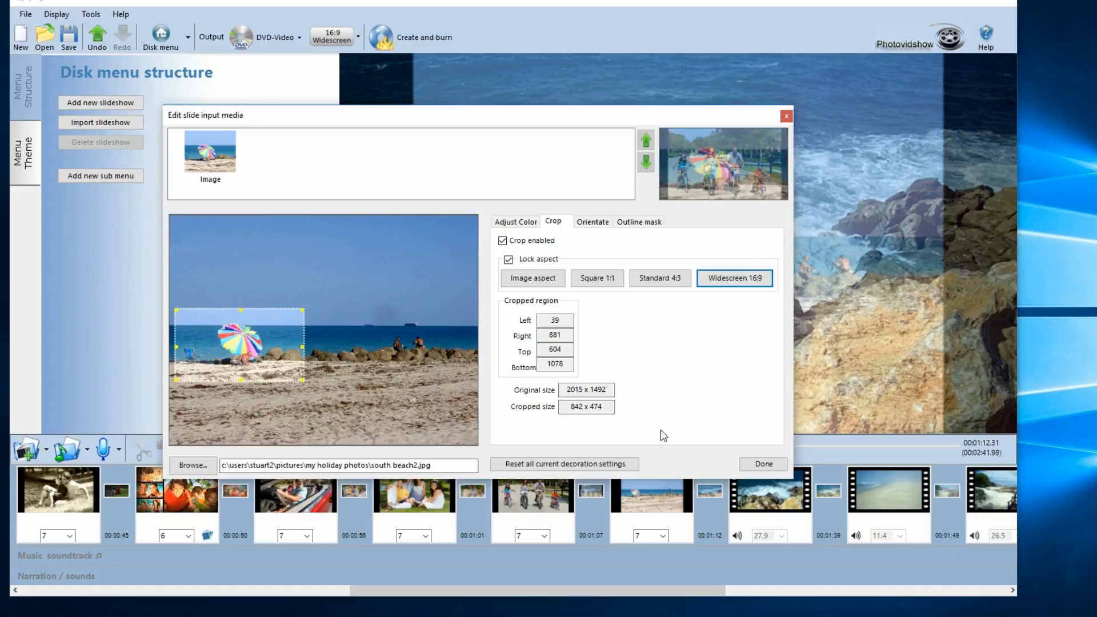
click(764, 464)
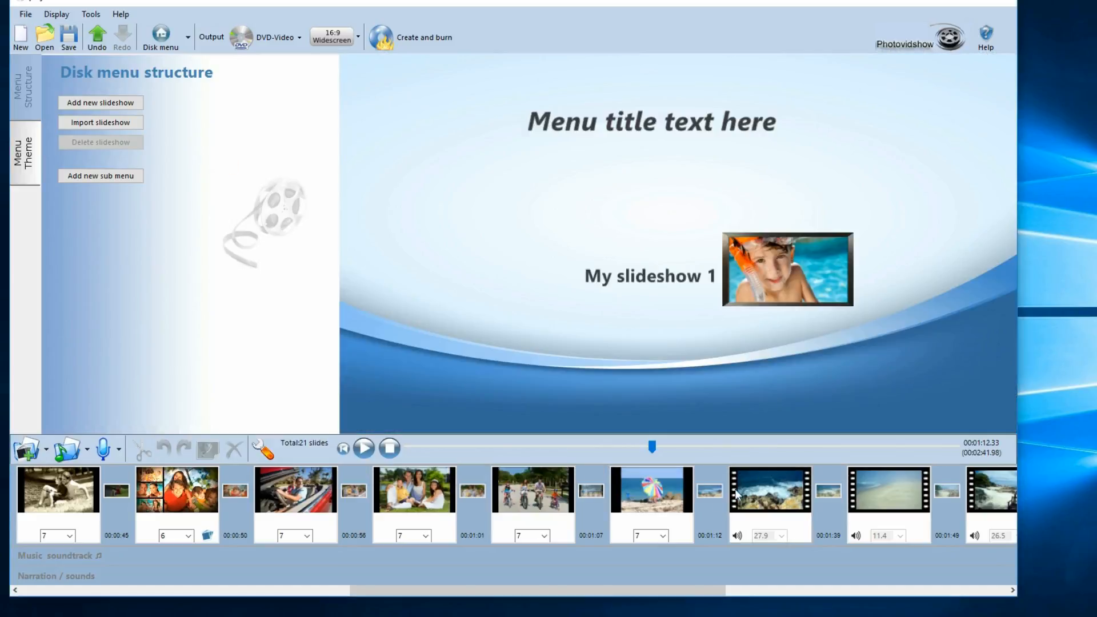
Step: Select the image on the umbrella beach slide and restore its original aspect
click(660, 494)
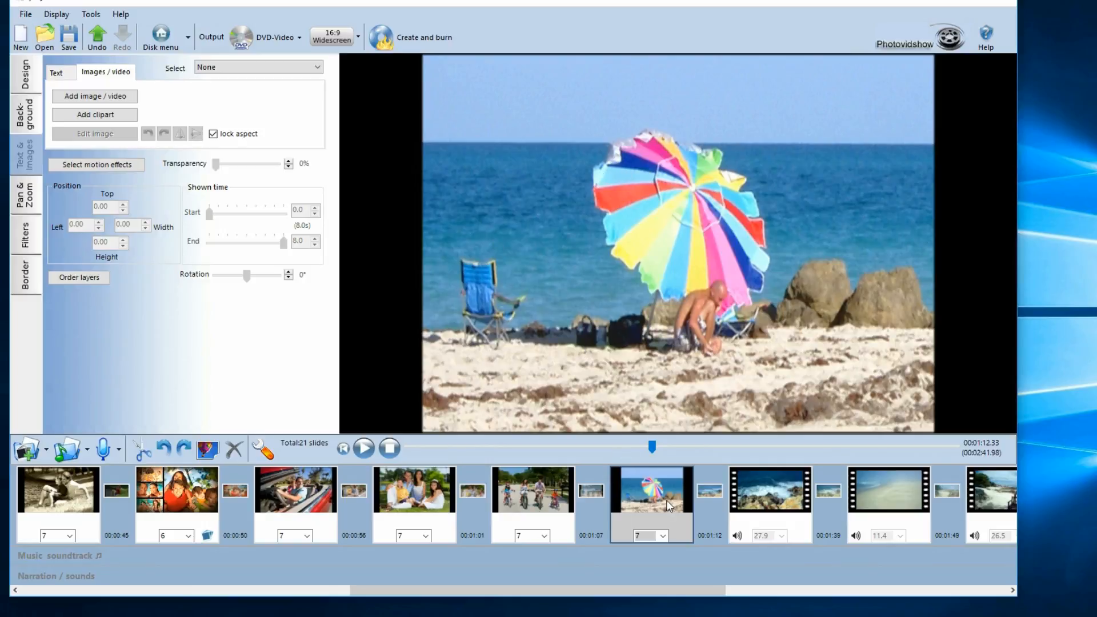
right_click(577, 195)
click(26, 169)
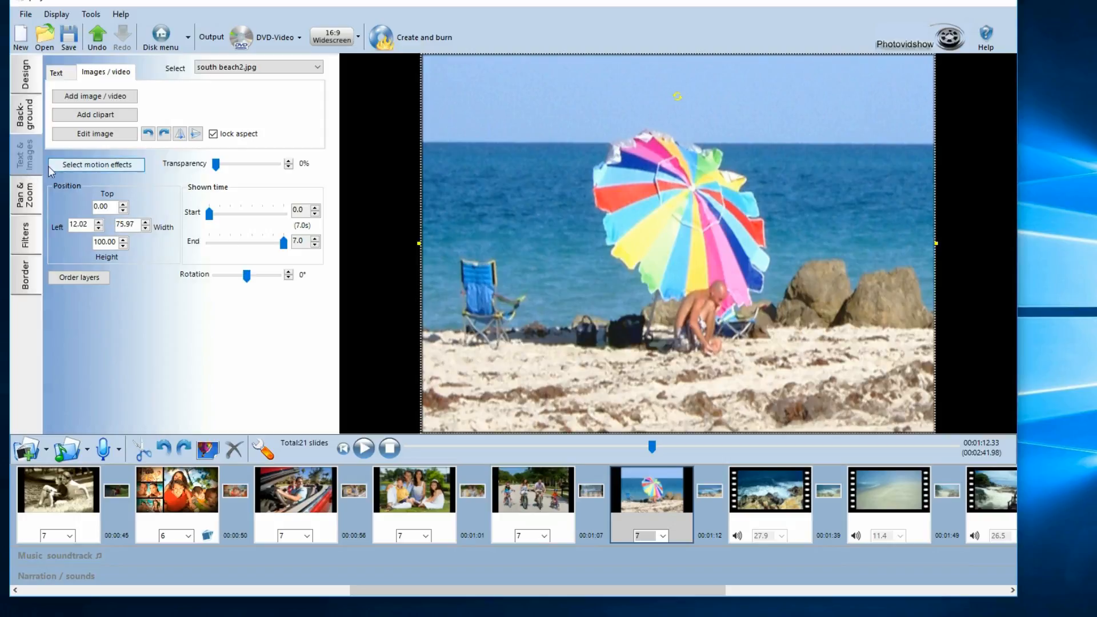
right_click(566, 169)
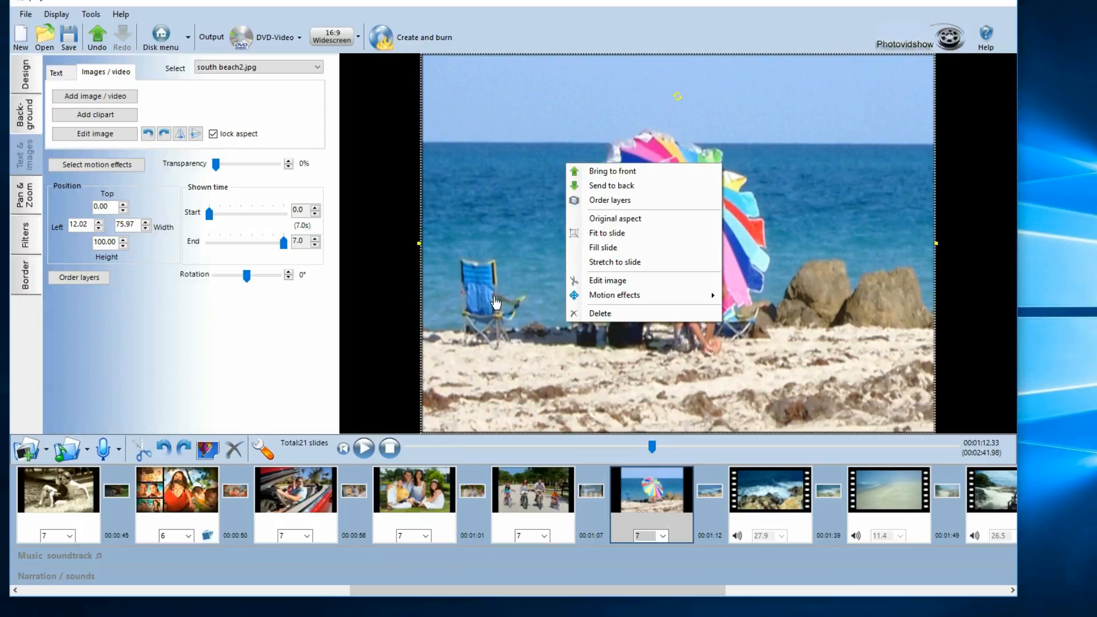
click(639, 219)
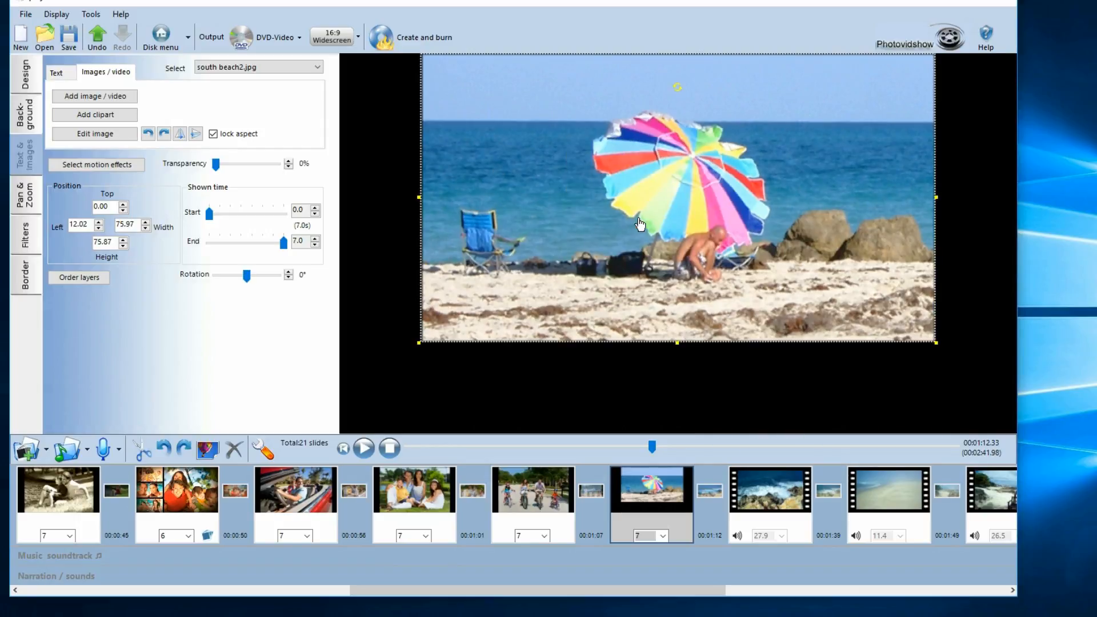
Step: Move the umbrella image lower on the slide and make it fill the slide
drag(677, 235, 594, 242)
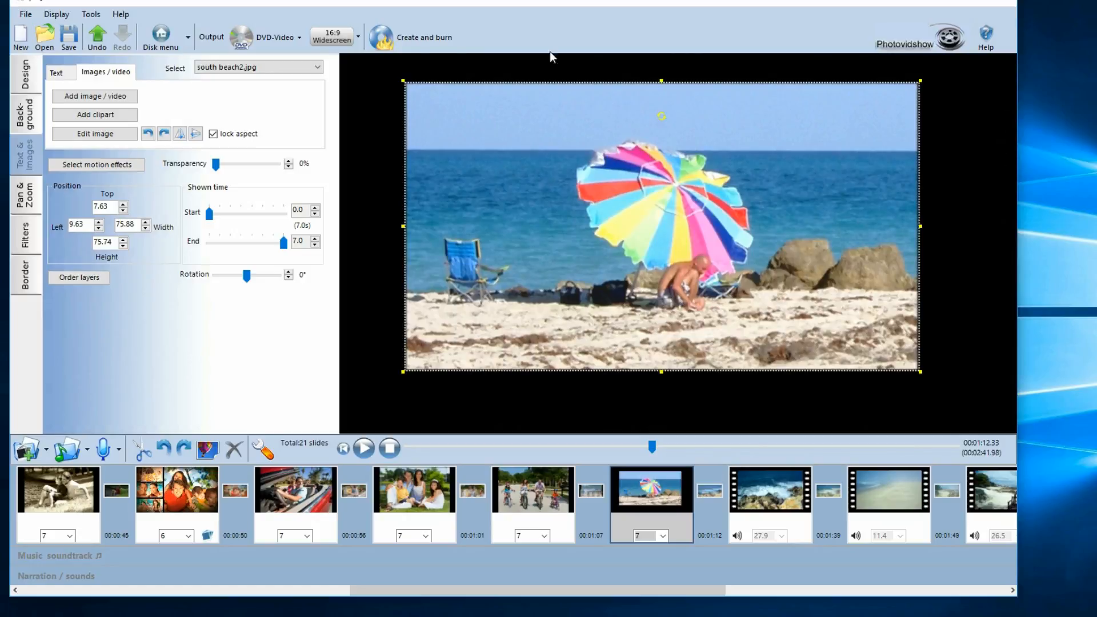
drag(586, 221, 585, 232)
right_click(583, 224)
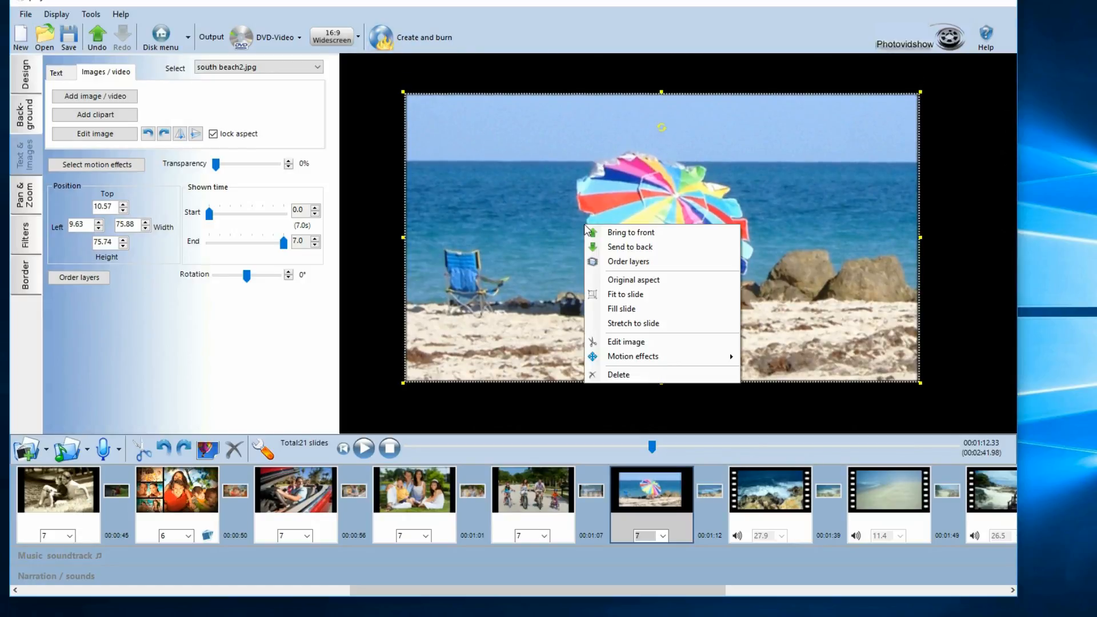
click(633, 314)
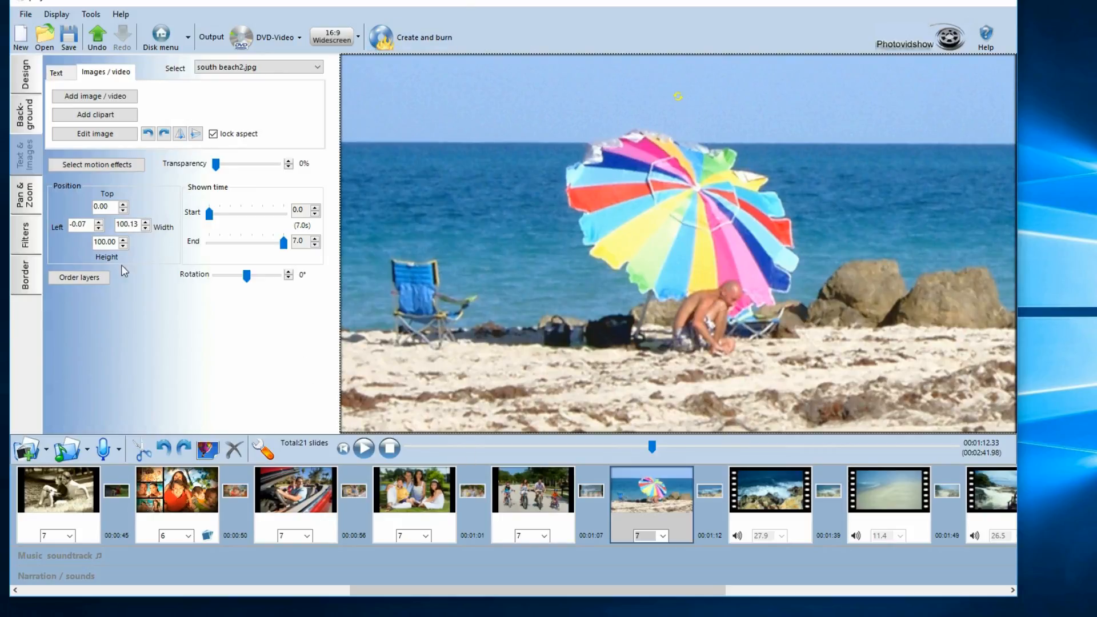
Step: Turn off pan/zoom for the umbrella beach slide and preview its transition into the rocky coast slide
click(28, 200)
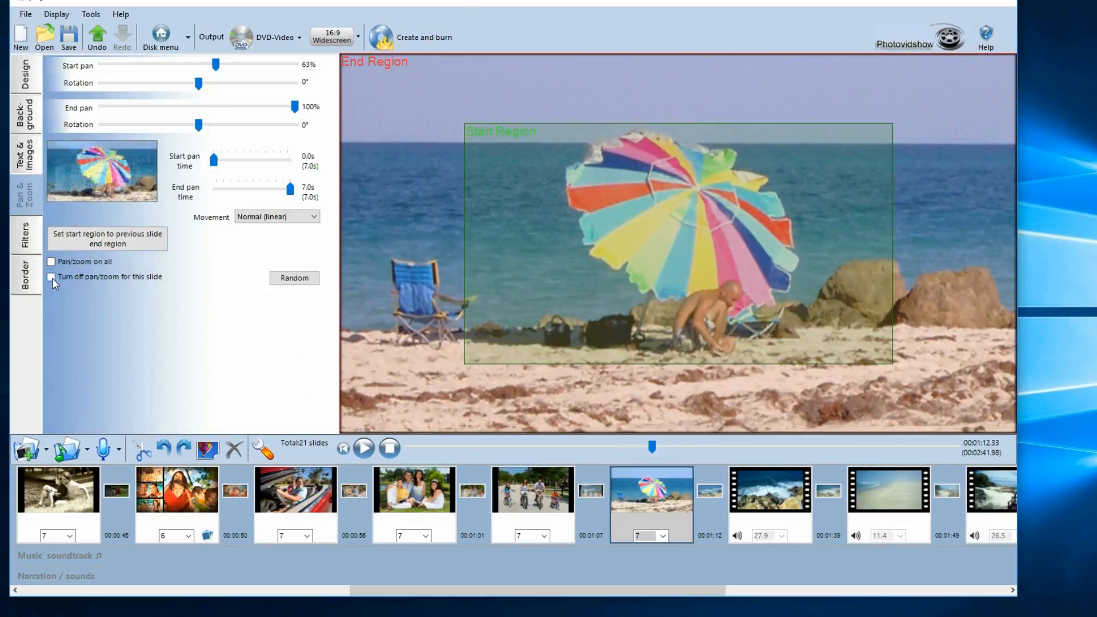
click(51, 277)
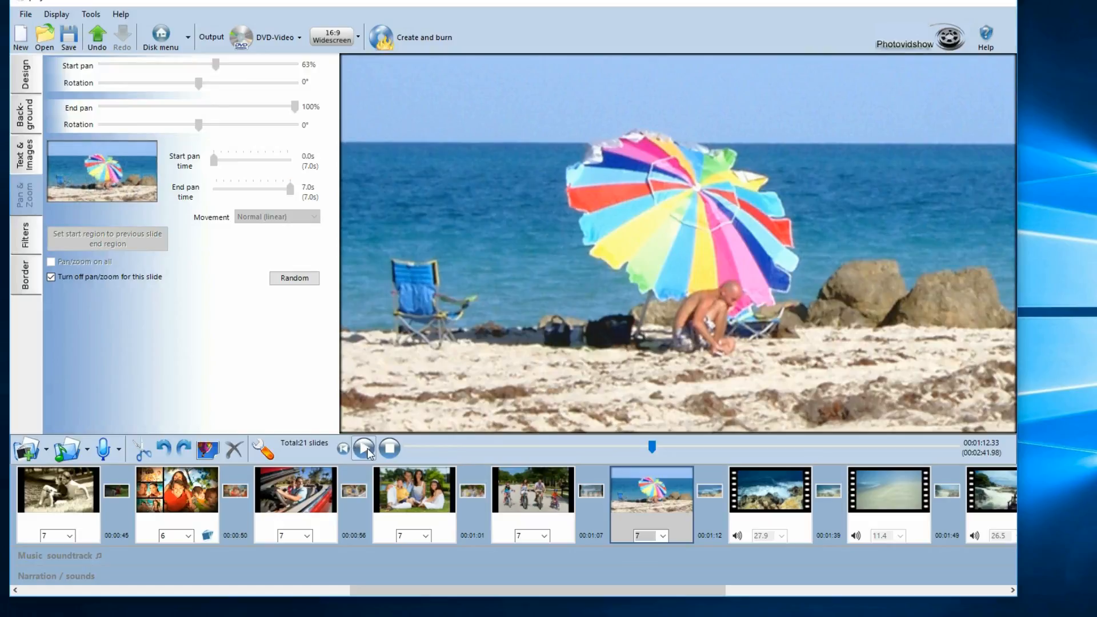
click(707, 495)
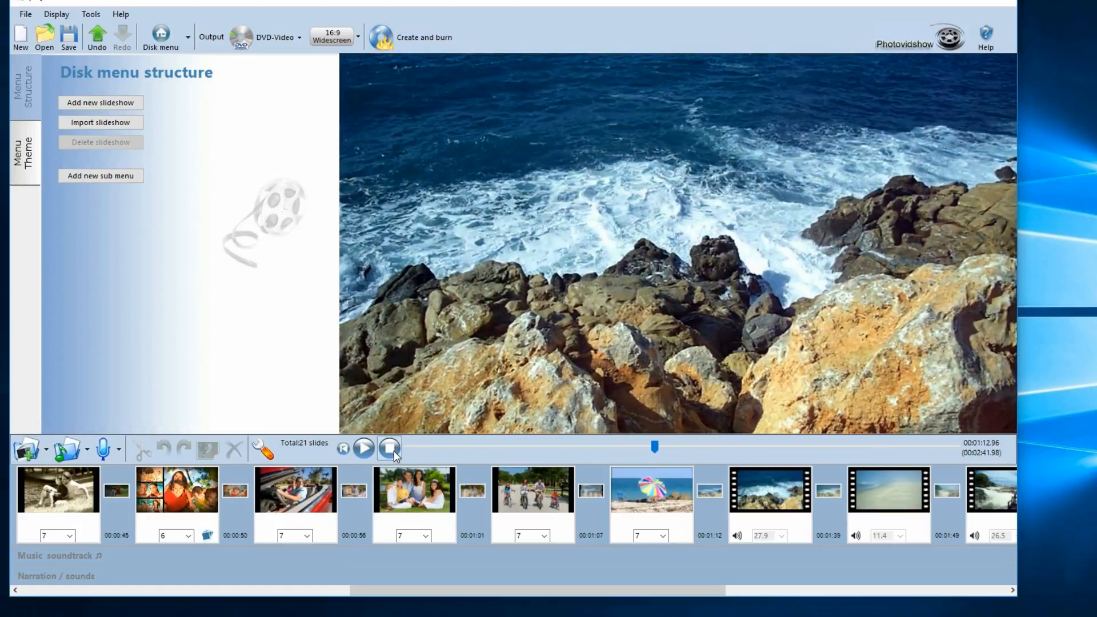
Step: Apply the Montage tile a(4) design to the slide of the girl standing on the orange bucket, using the following slides to populate it
drag(406, 585, 80, 586)
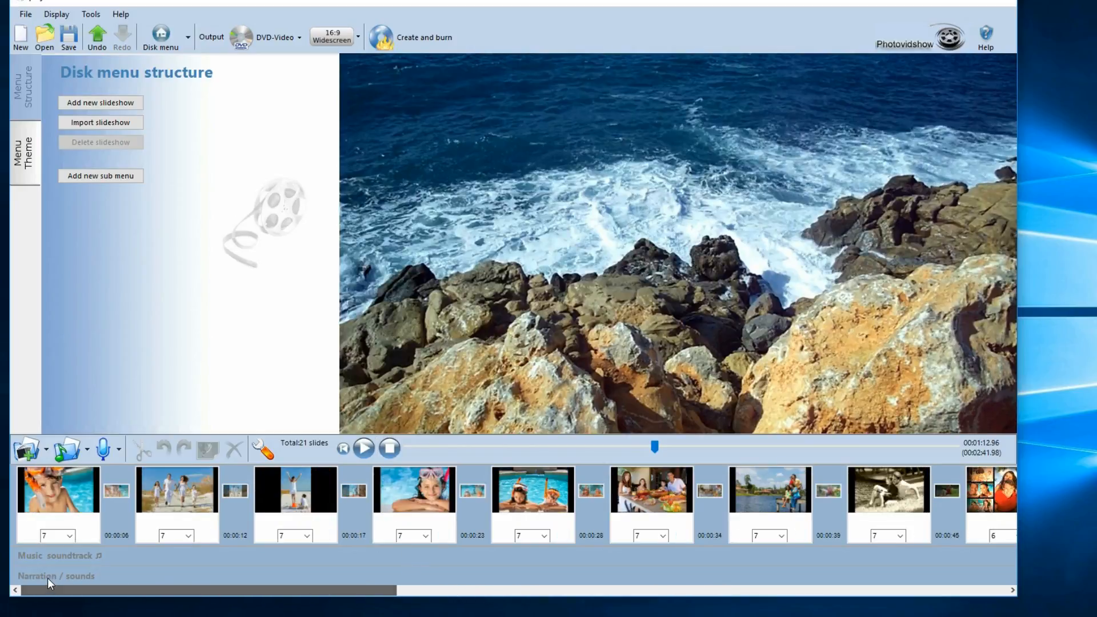
click(285, 501)
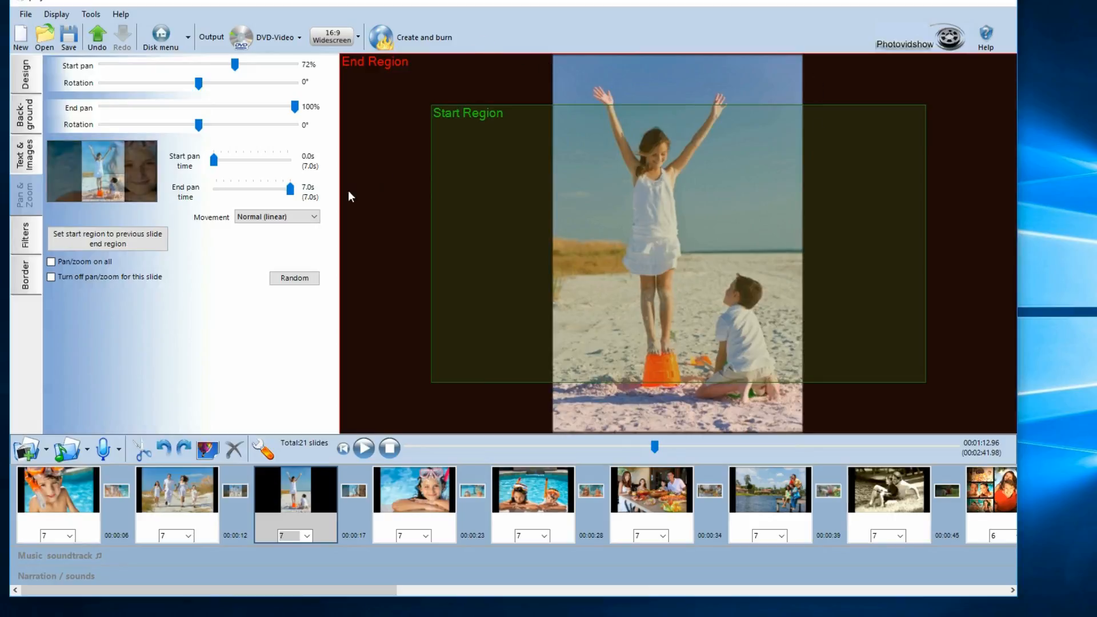
click(25, 74)
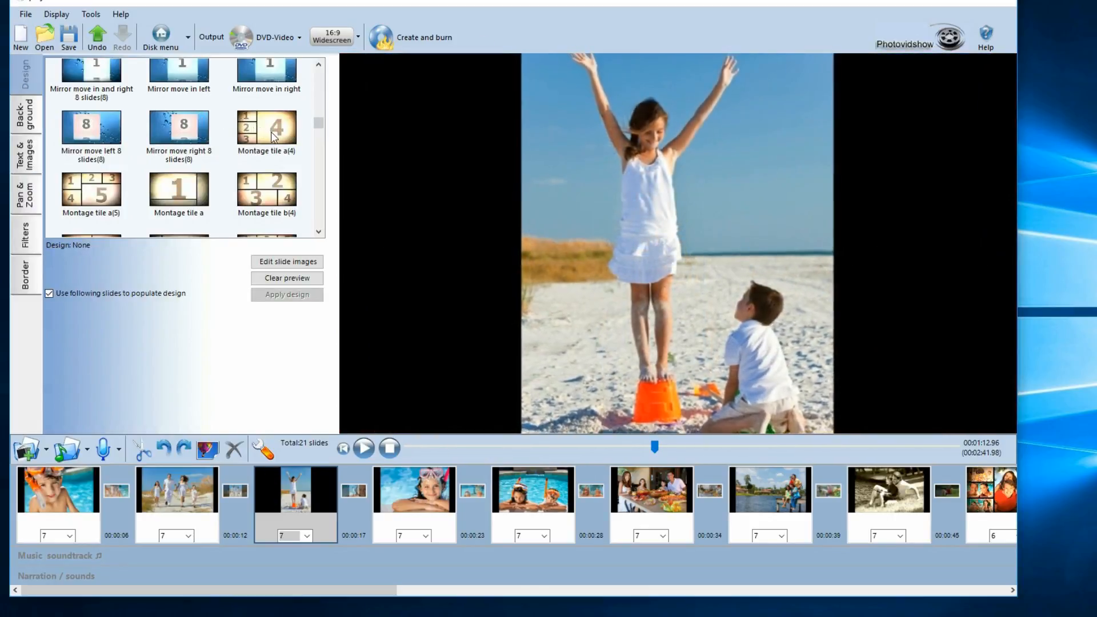
click(272, 134)
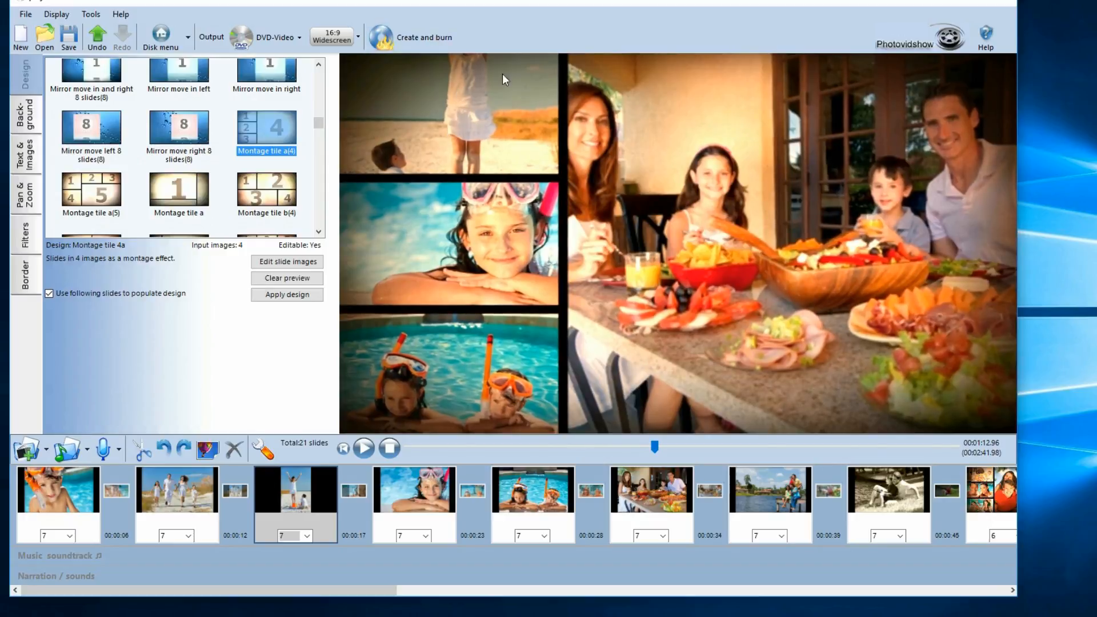
click(298, 296)
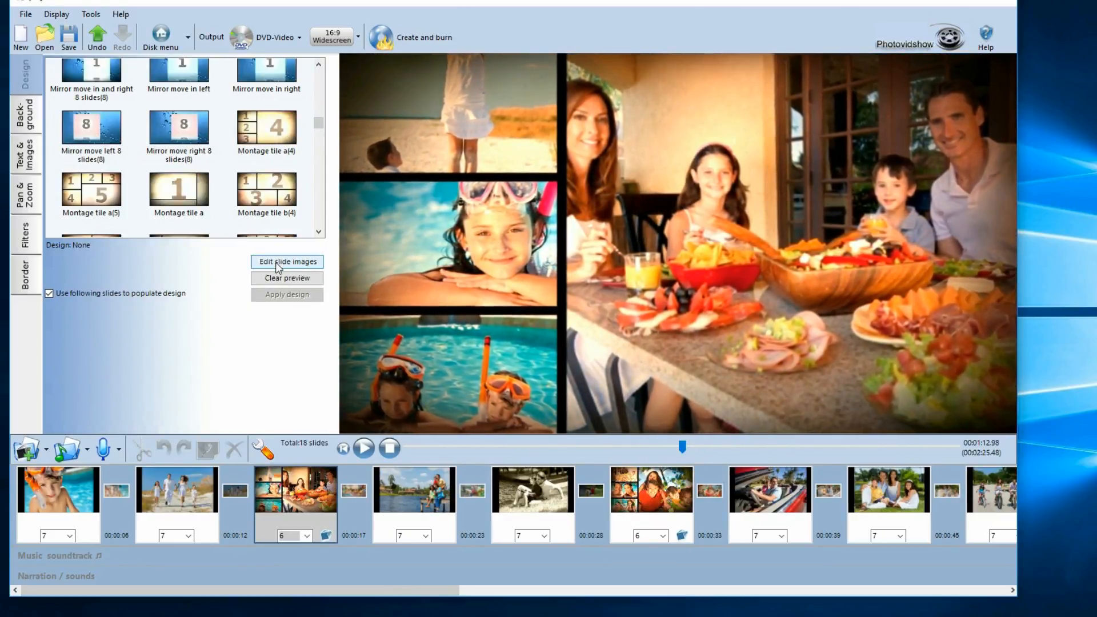
Step: Open the new montage slide's images for editing and view its four input images
click(278, 263)
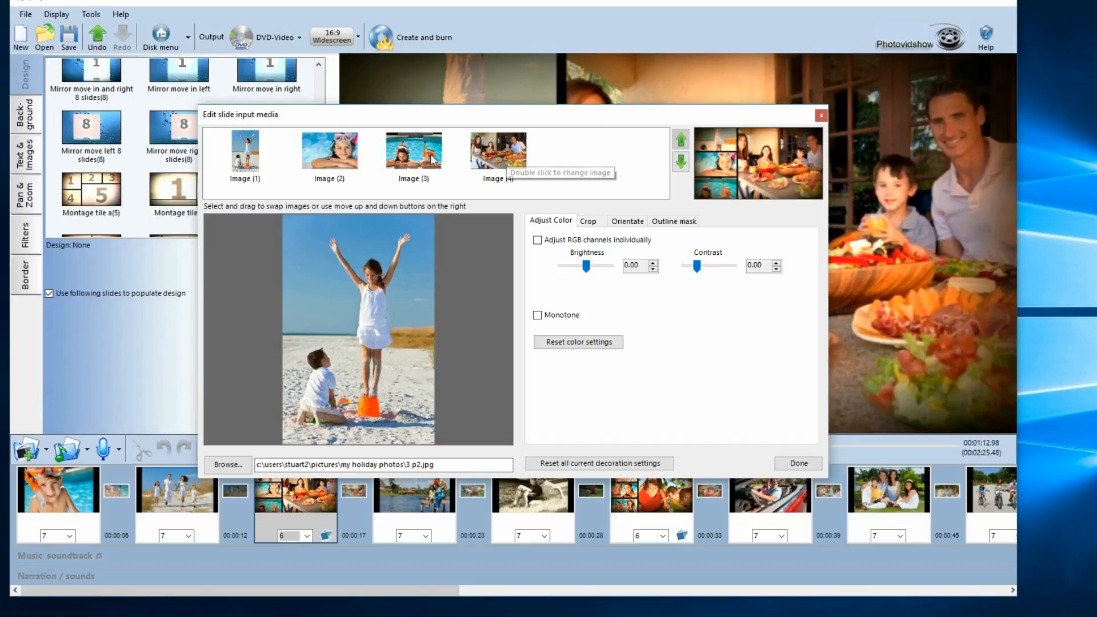
click(332, 155)
click(251, 155)
click(329, 151)
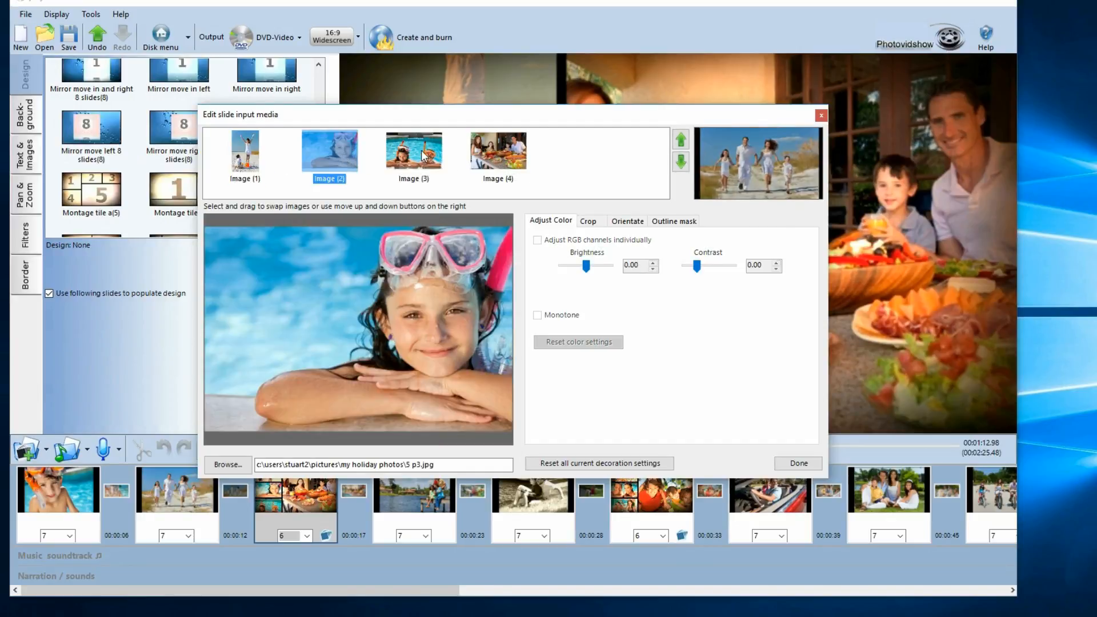
click(413, 151)
click(498, 151)
click(414, 151)
click(347, 160)
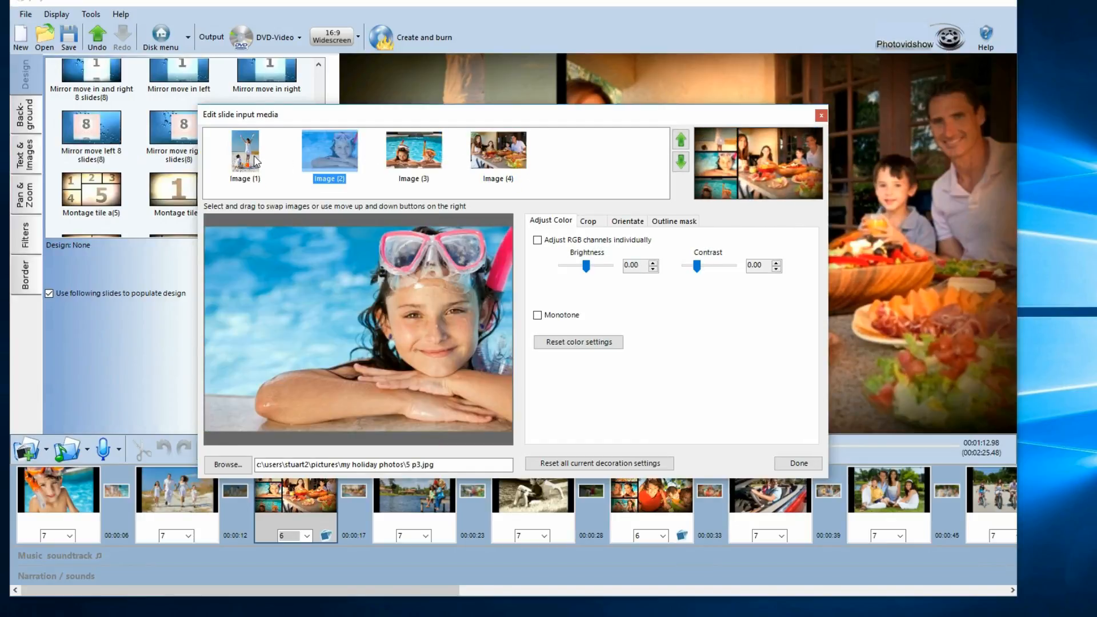
click(241, 152)
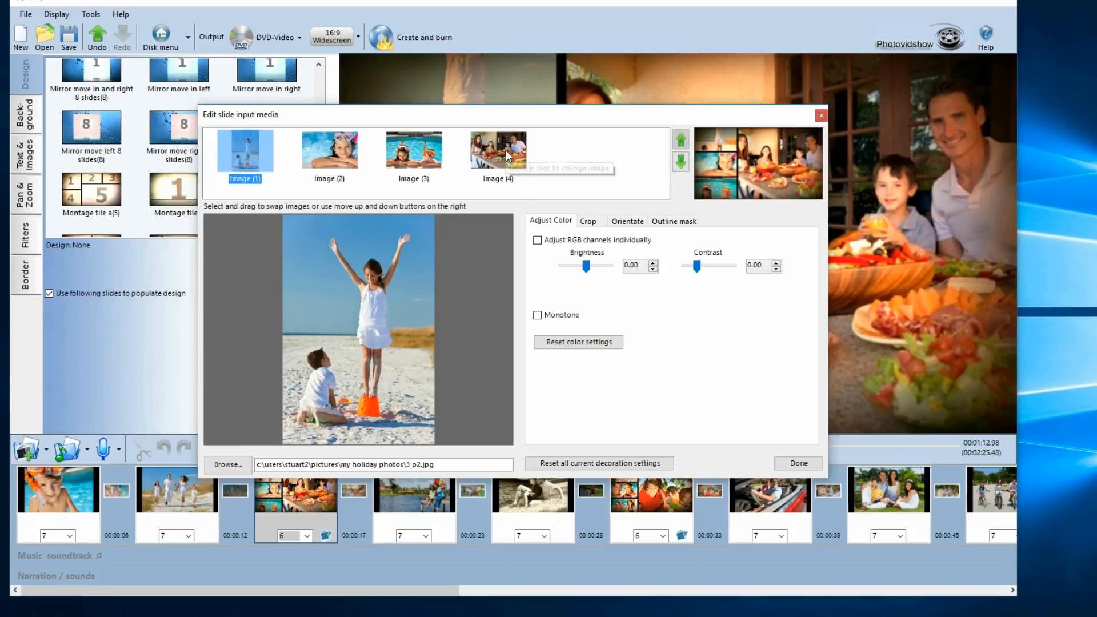
Step: Rearrange the montage images into this order: girl on the bucket, family meal, girl with pink goggles, two children snorkelling
drag(498, 150, 247, 153)
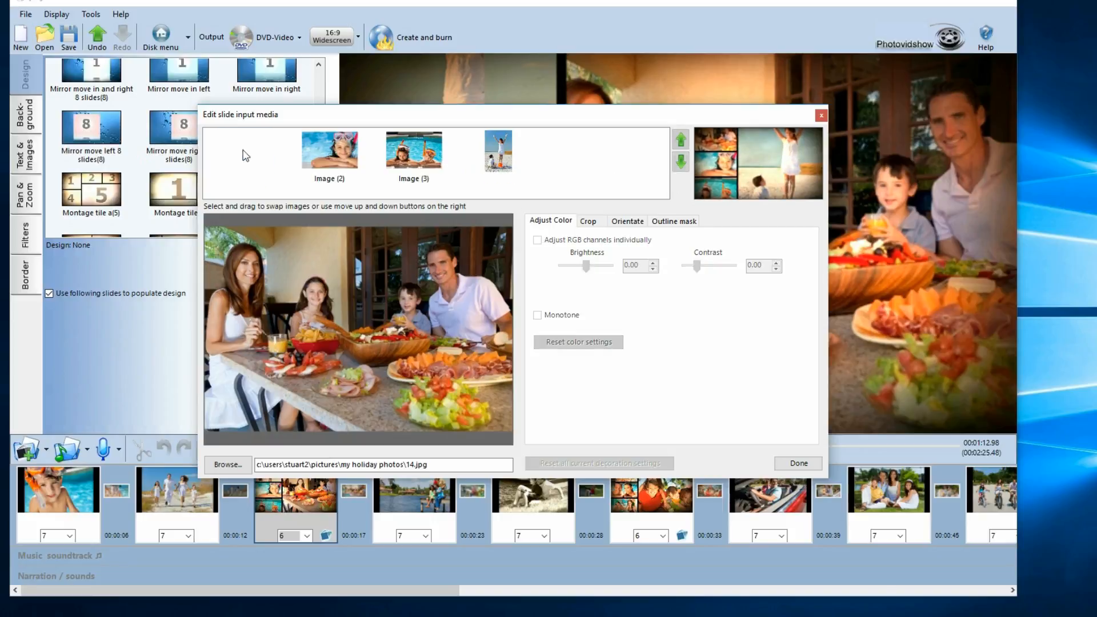
drag(248, 146, 330, 149)
drag(414, 151, 248, 149)
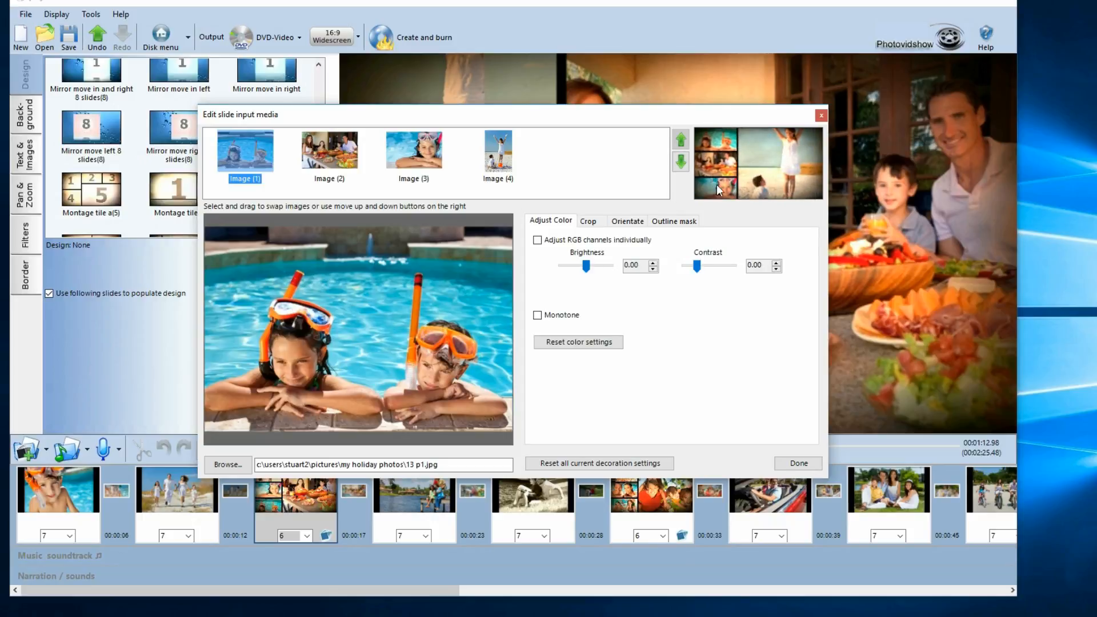
drag(506, 155, 249, 150)
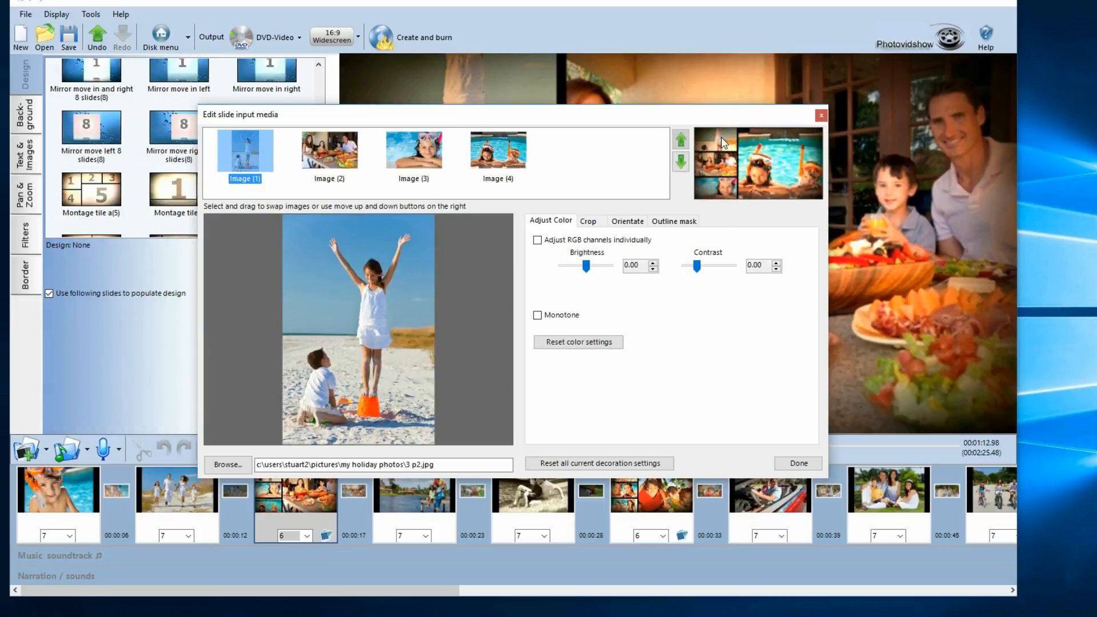
Step: Crop the bucket photo to widescreen 16:9 around the girl's upper body, with top about 26 and bottom 184, and finish editing
click(594, 223)
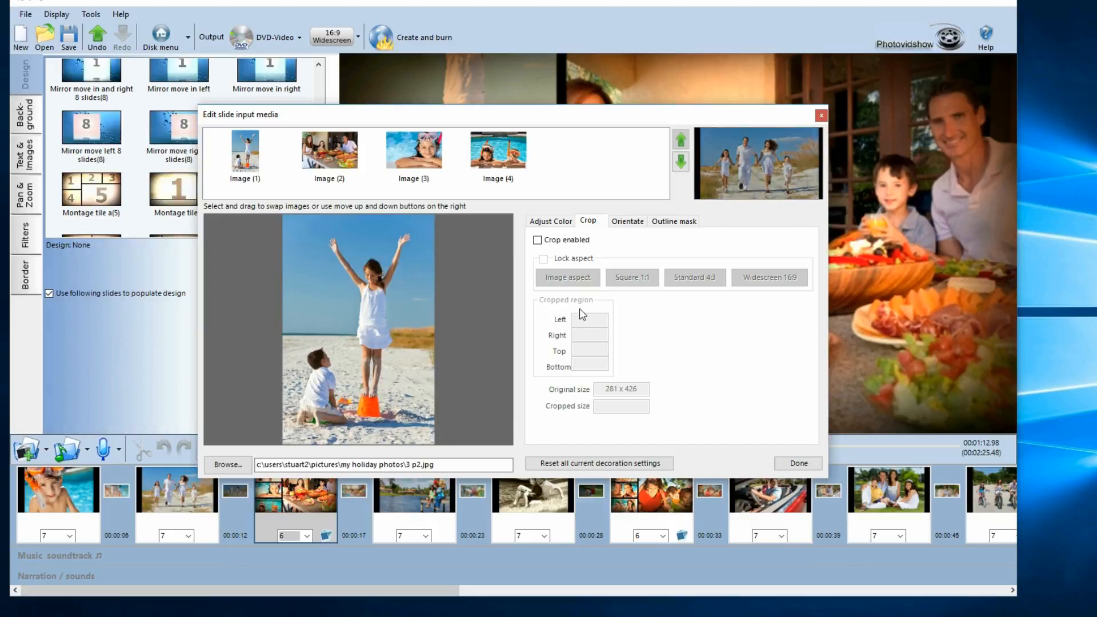
click(562, 240)
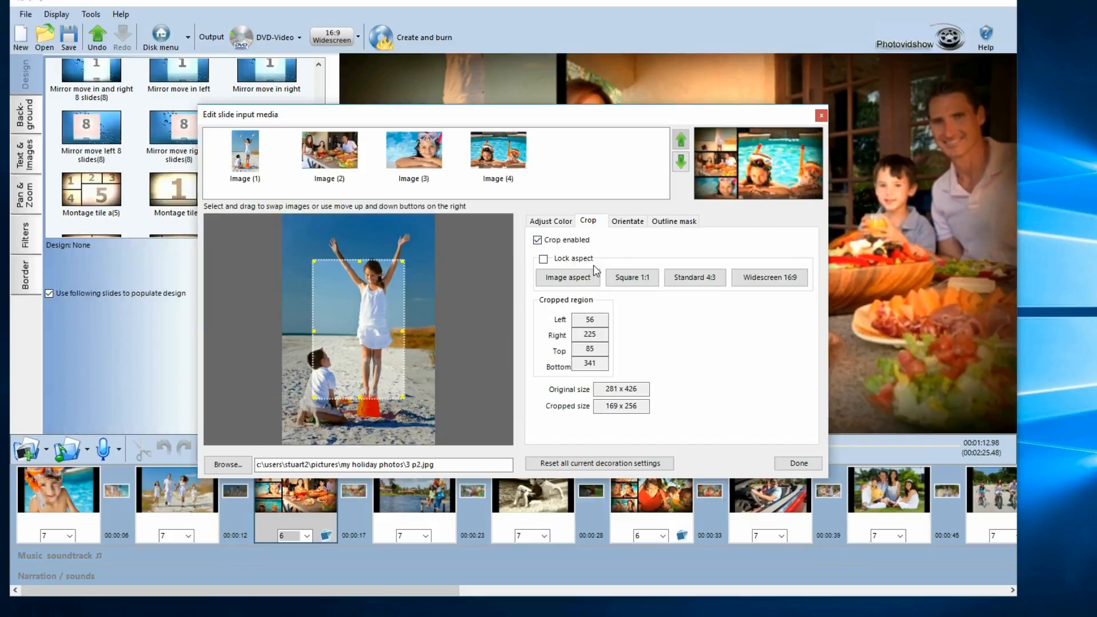
click(771, 278)
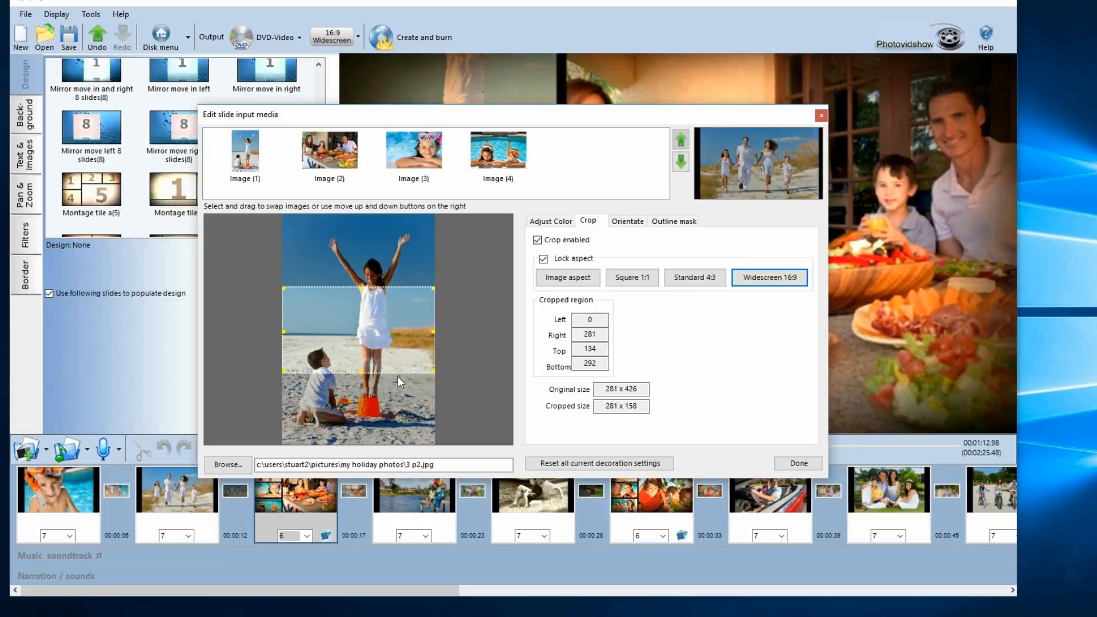
drag(399, 372, 405, 307)
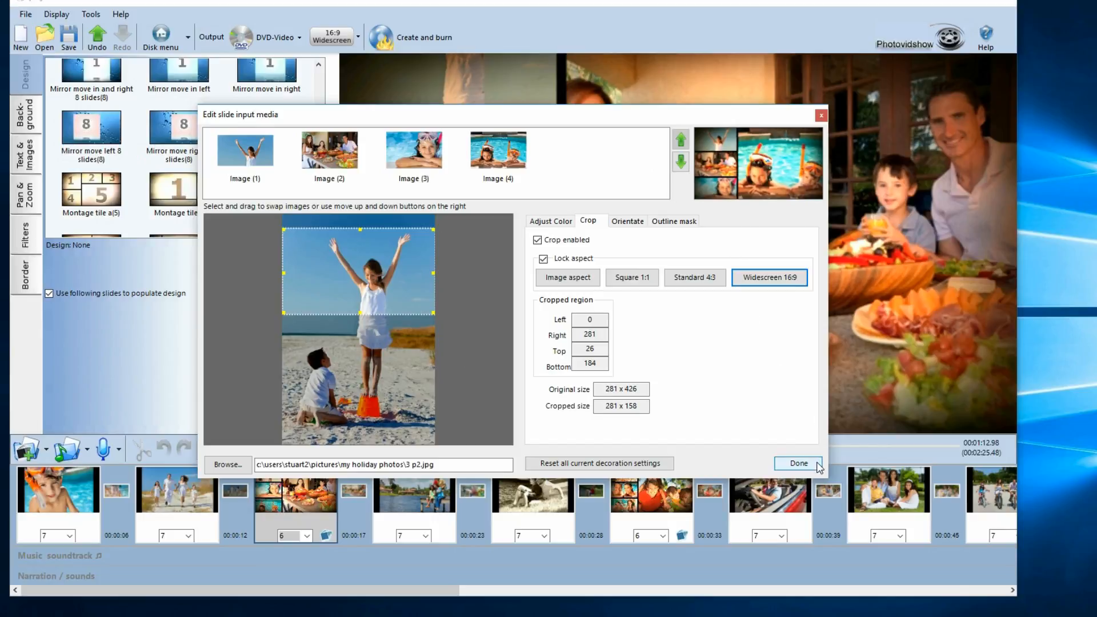
click(799, 463)
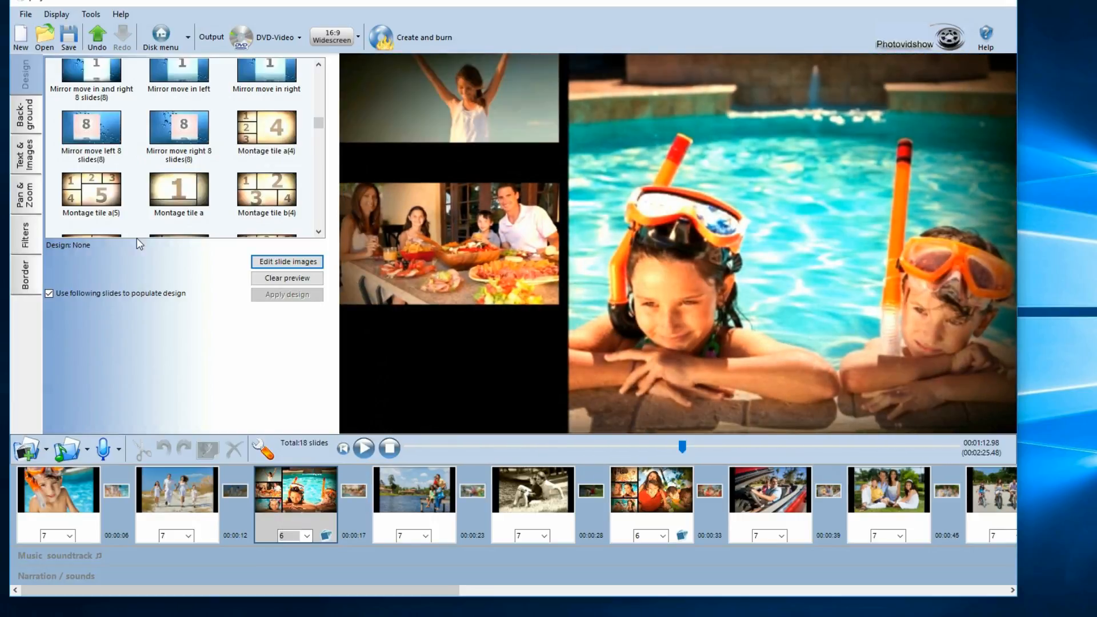
Step: Open the snorkelling montage slide's media for editing and show the orientation options for its first image, the girl with raised arms
click(26, 149)
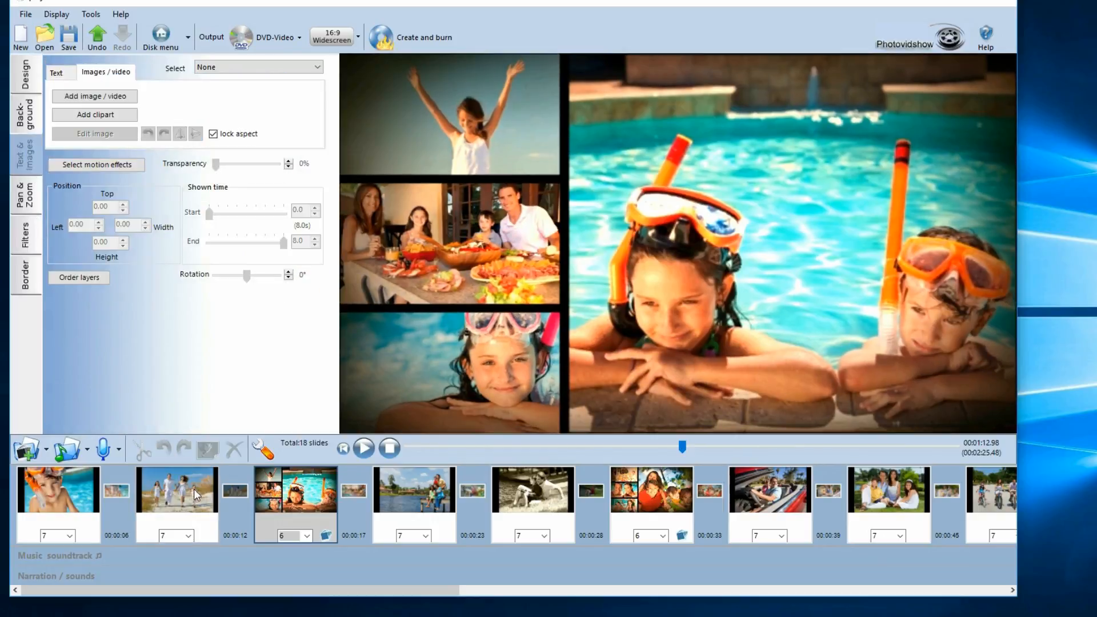
right_click(300, 491)
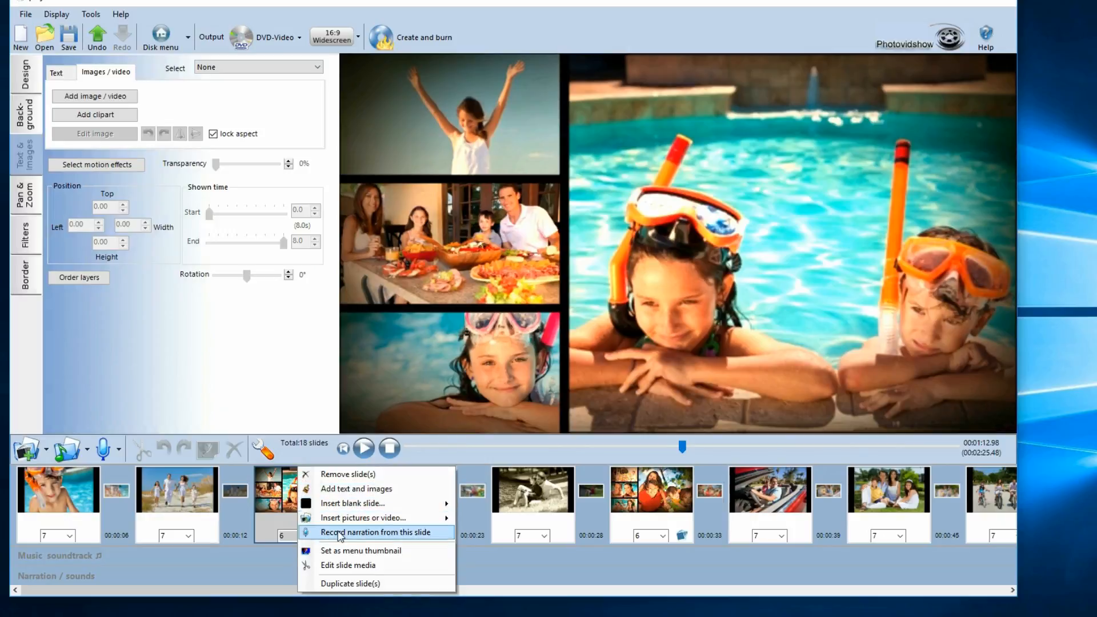
click(343, 564)
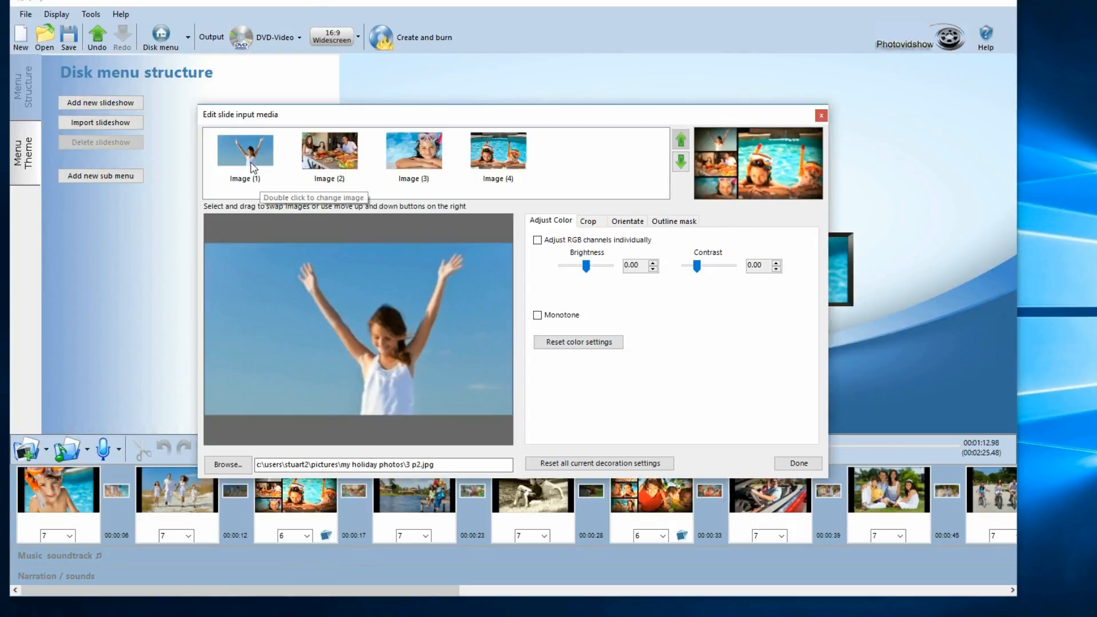
drag(329, 163, 251, 150)
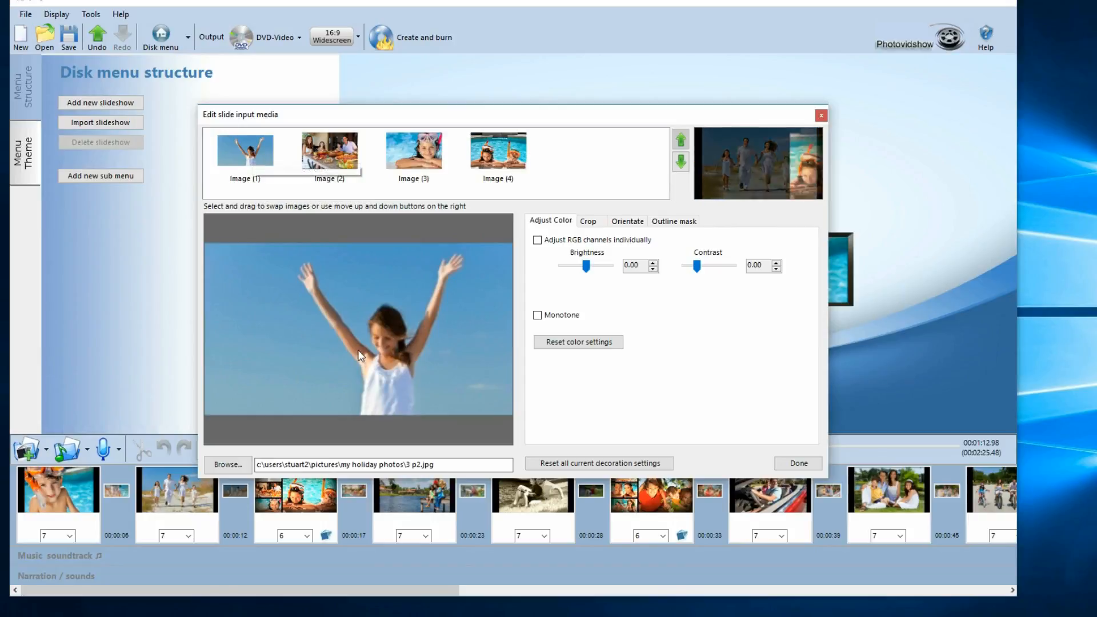
click(254, 165)
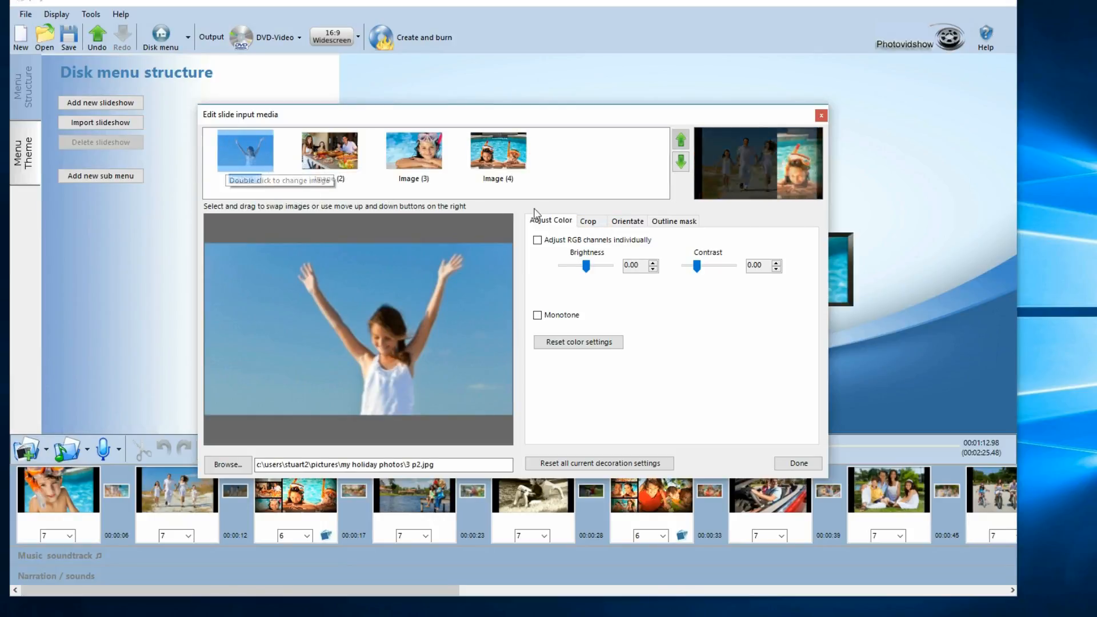
click(630, 222)
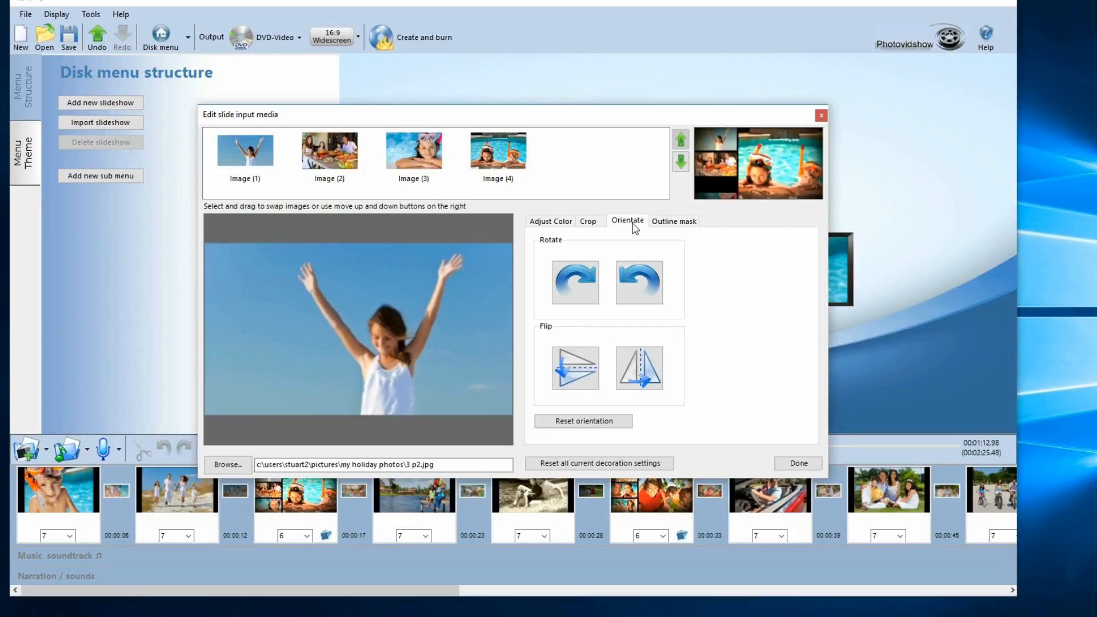
Step: Try rotating the photo of the girl with raised arms clockwise and anticlockwise, bringing it back upright
click(589, 289)
click(589, 288)
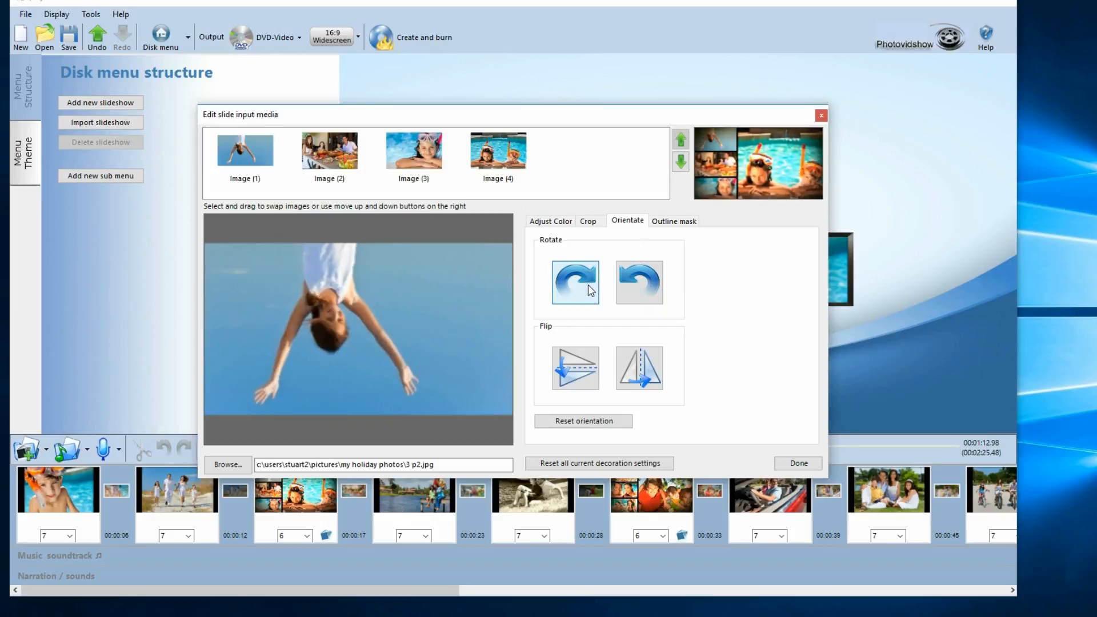
click(587, 285)
click(588, 285)
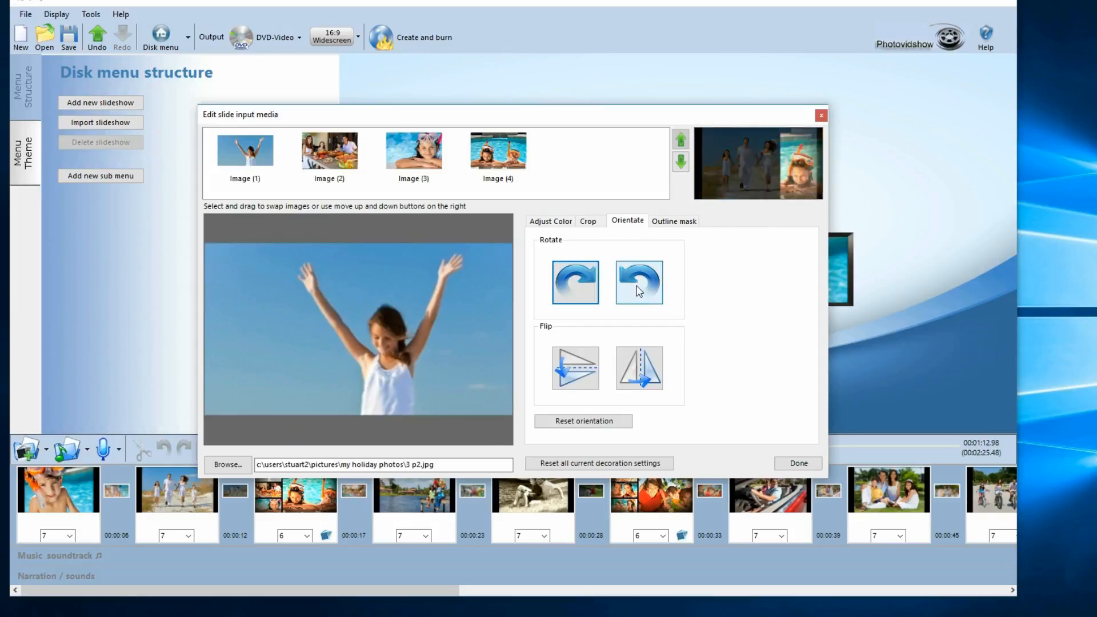
click(660, 288)
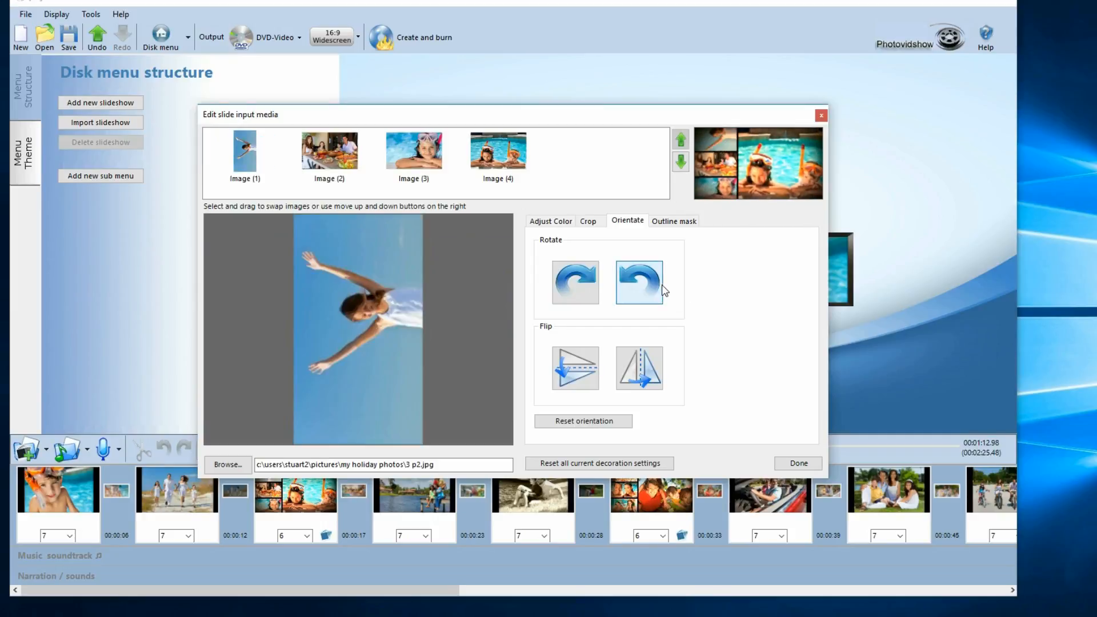
click(594, 291)
click(634, 292)
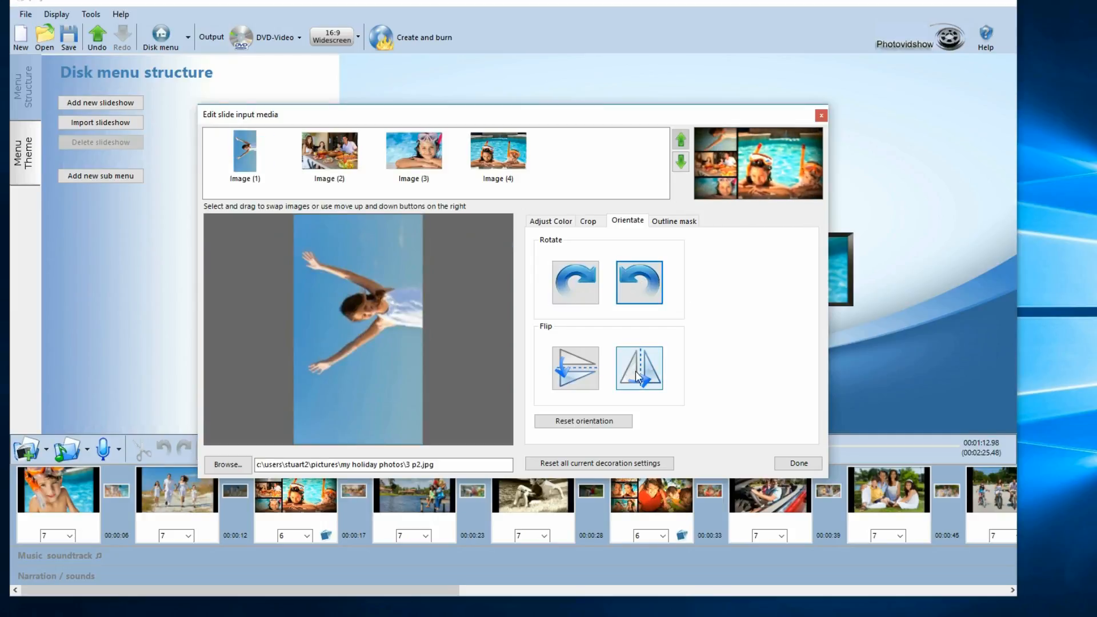
click(580, 280)
Step: Flip the girl's photo vertically and horizontally, leaving it upright and mirrored left to right, and finish editing
click(574, 374)
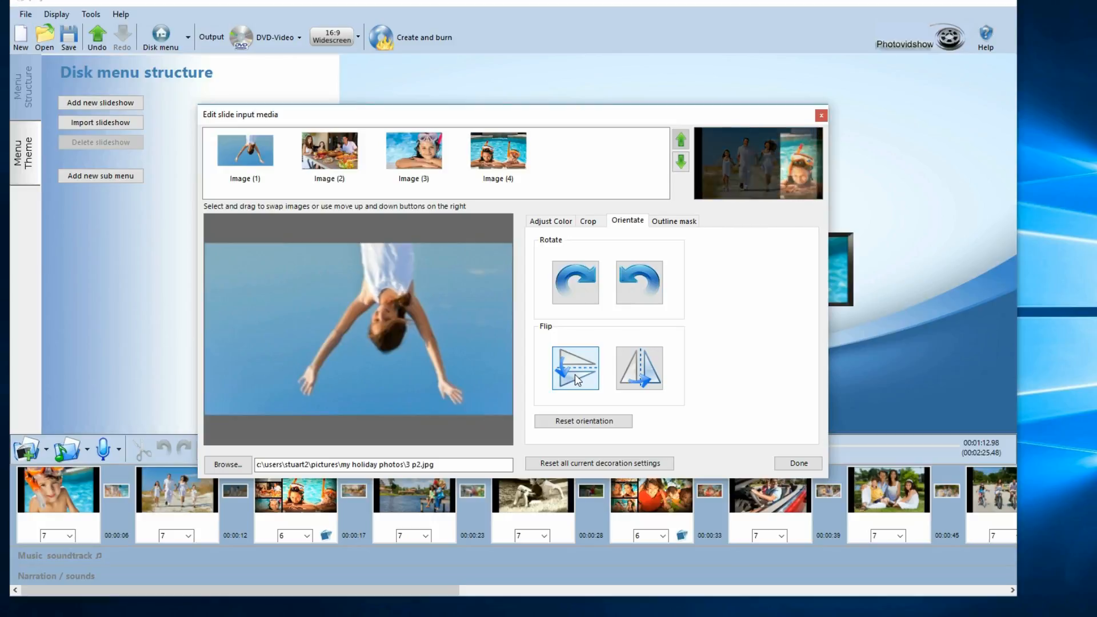
click(634, 371)
click(636, 372)
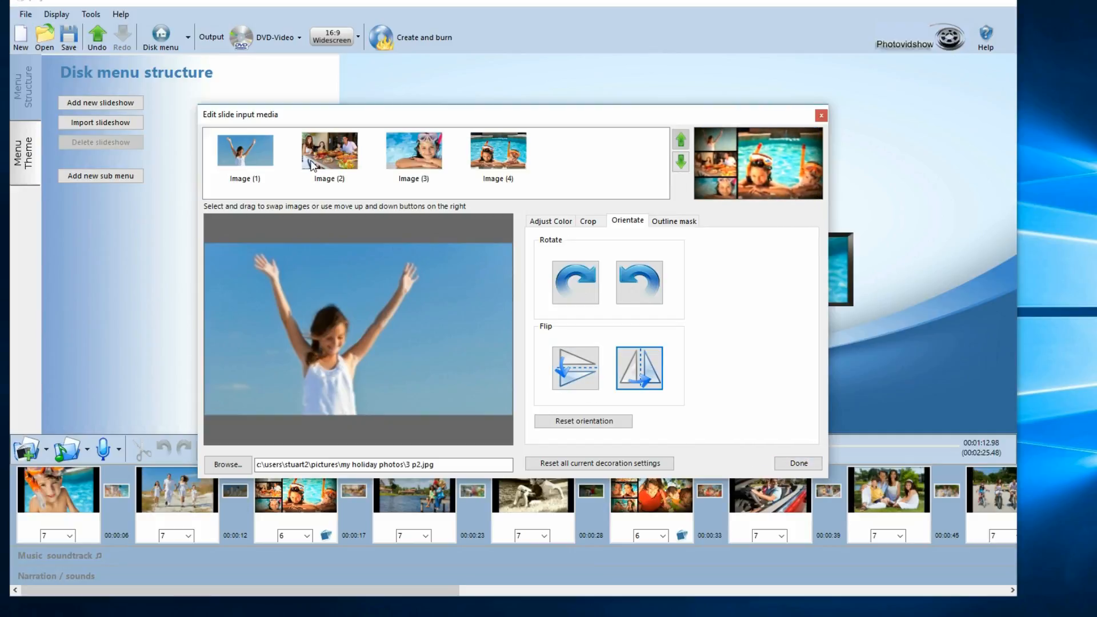
click(797, 463)
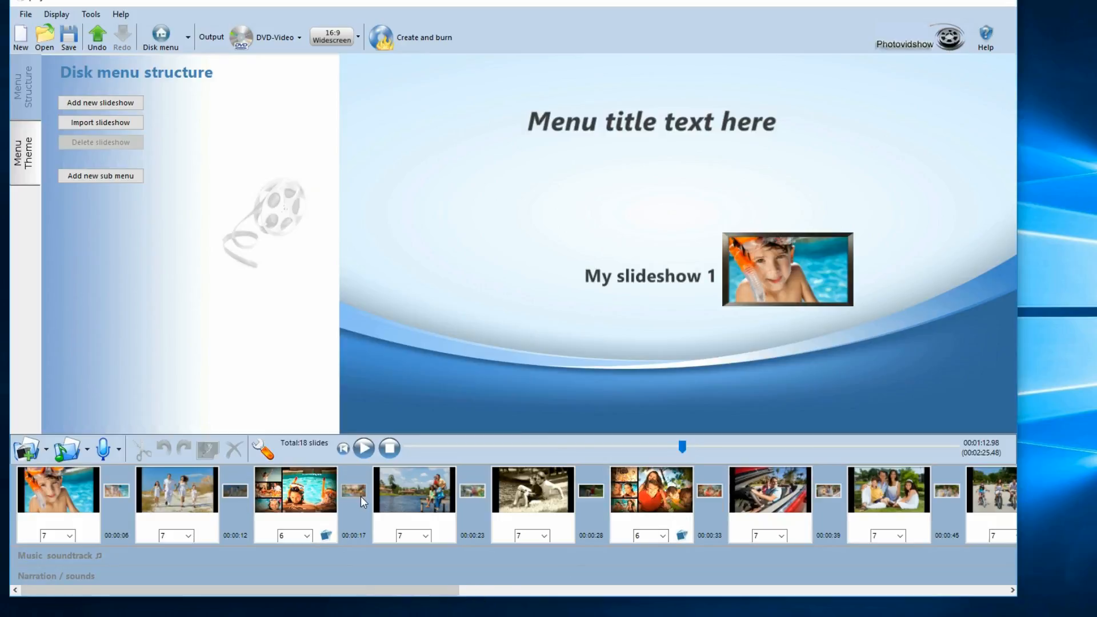
Step: Open the media of the slide with the family of four sitting on the grass for editing and show its outline masks
drag(410, 589, 570, 589)
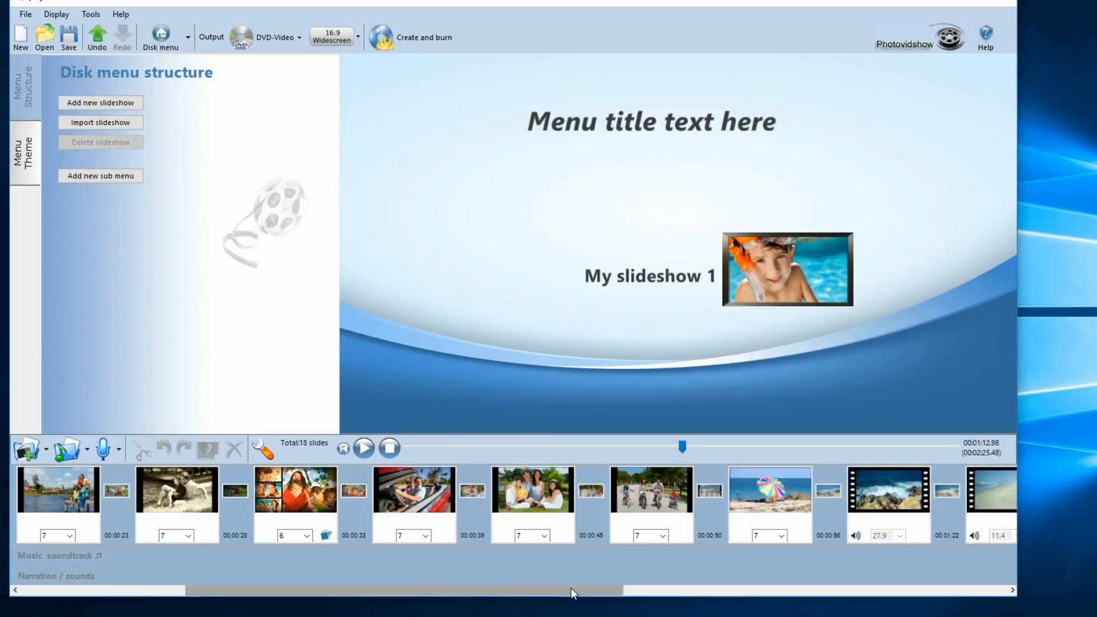
double_click(539, 492)
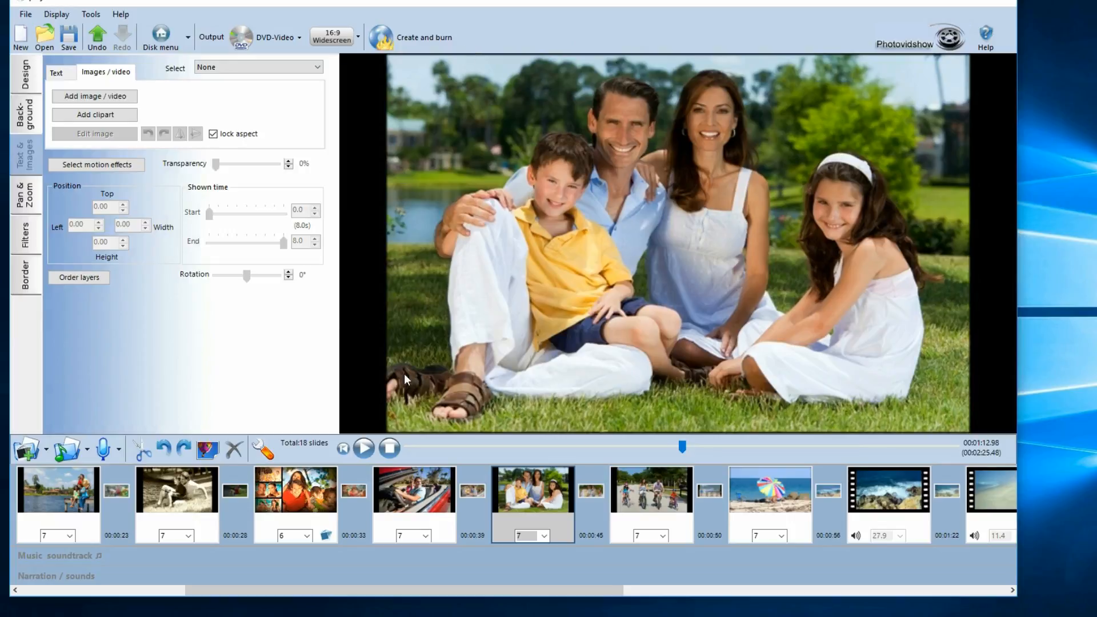
right_click(548, 503)
click(580, 581)
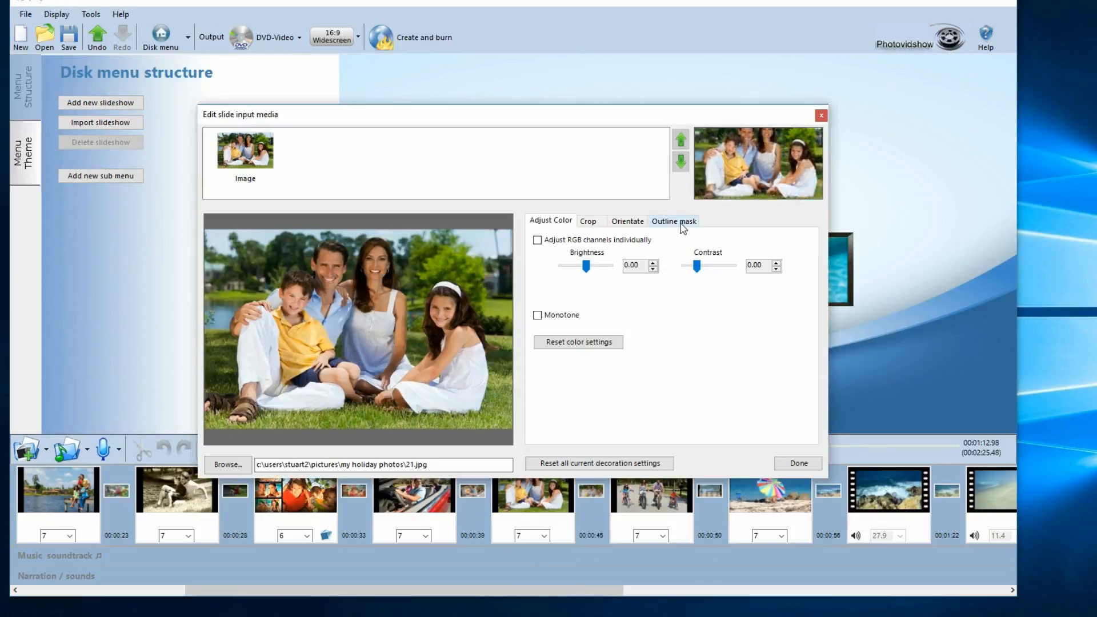
click(683, 226)
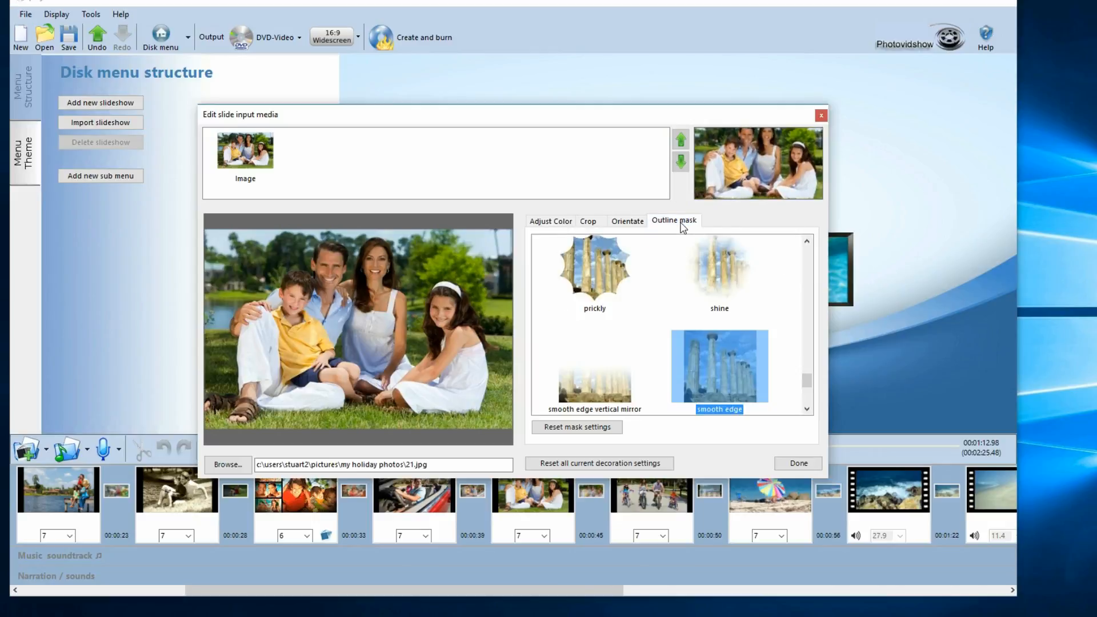
Step: Try the prickly, shine, smooth edge, heart2 and heart outline masks on the family photo
click(593, 258)
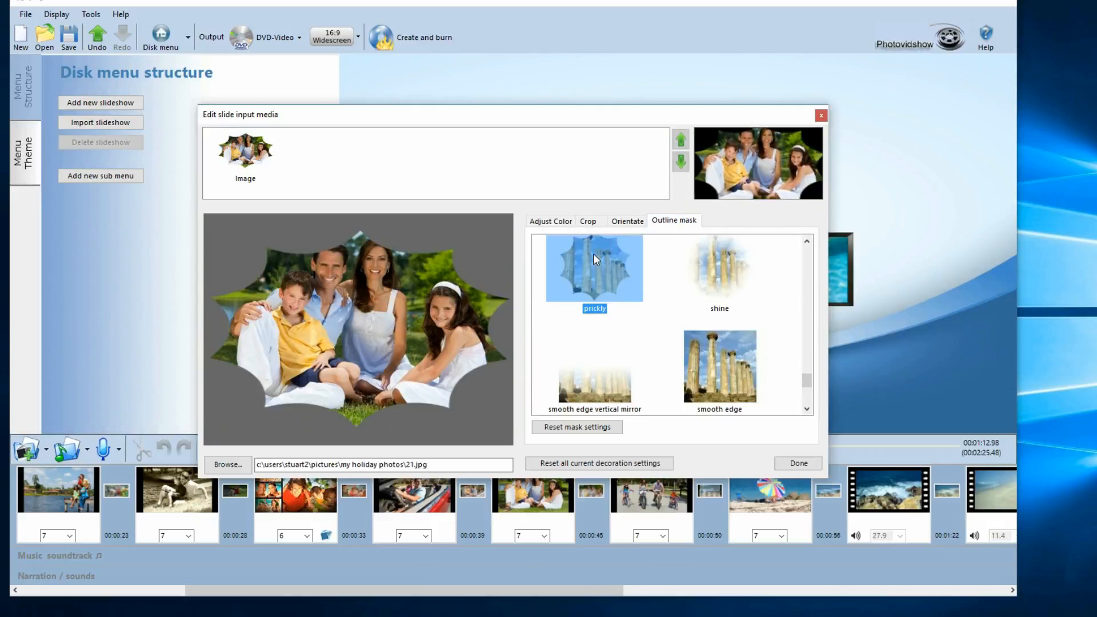
click(718, 268)
click(743, 381)
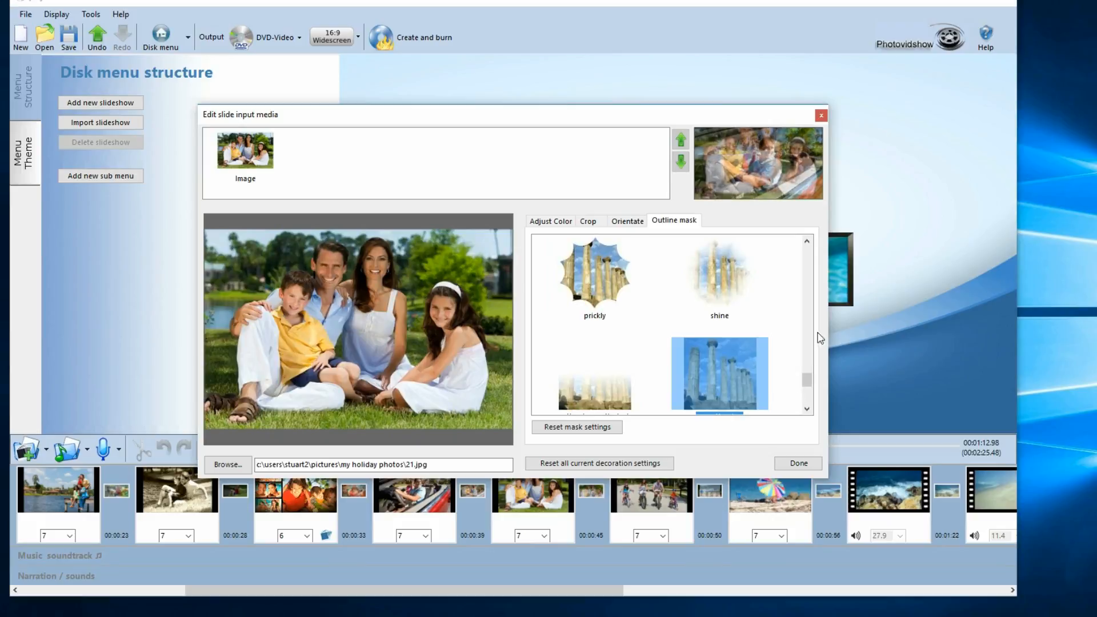
drag(808, 379, 807, 318)
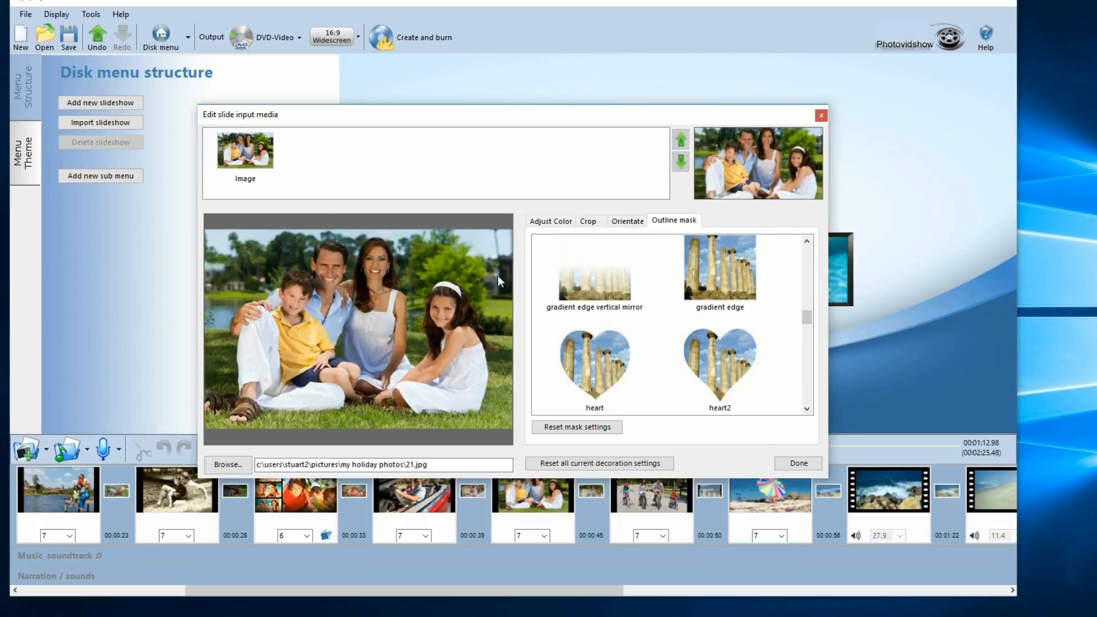
click(722, 355)
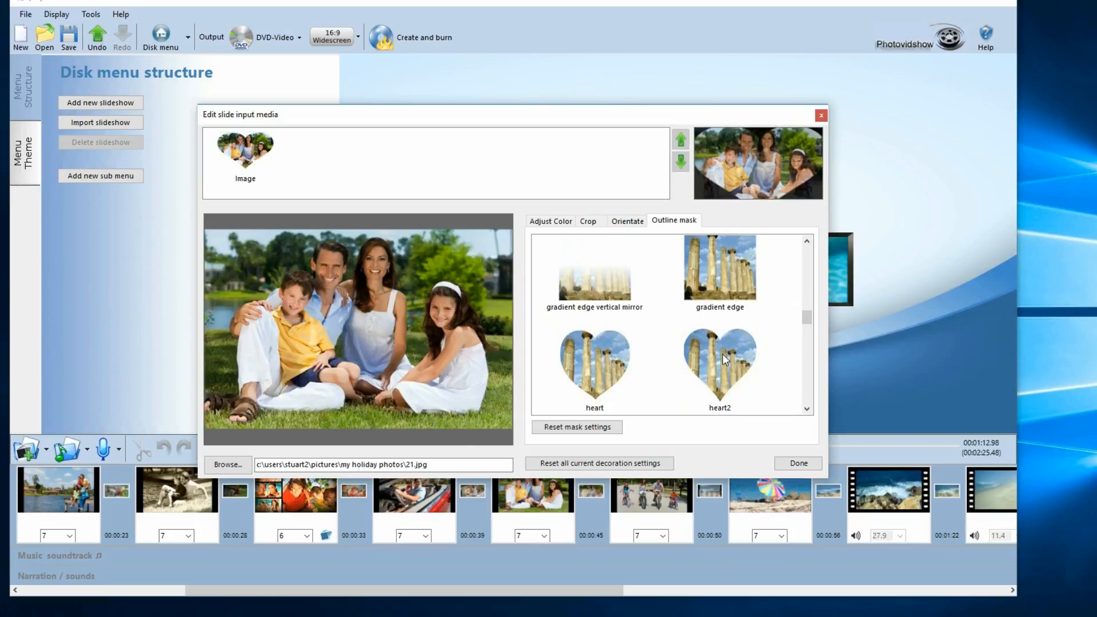
click(576, 365)
Step: Apply the flower-shaped outline mask with scalloped edges to the family photo and finish editing
mouse_move(807, 317)
mouse_down()
mouse_move(816, 400)
mouse_move(804, 244)
mouse_move(803, 296)
mouse_up()
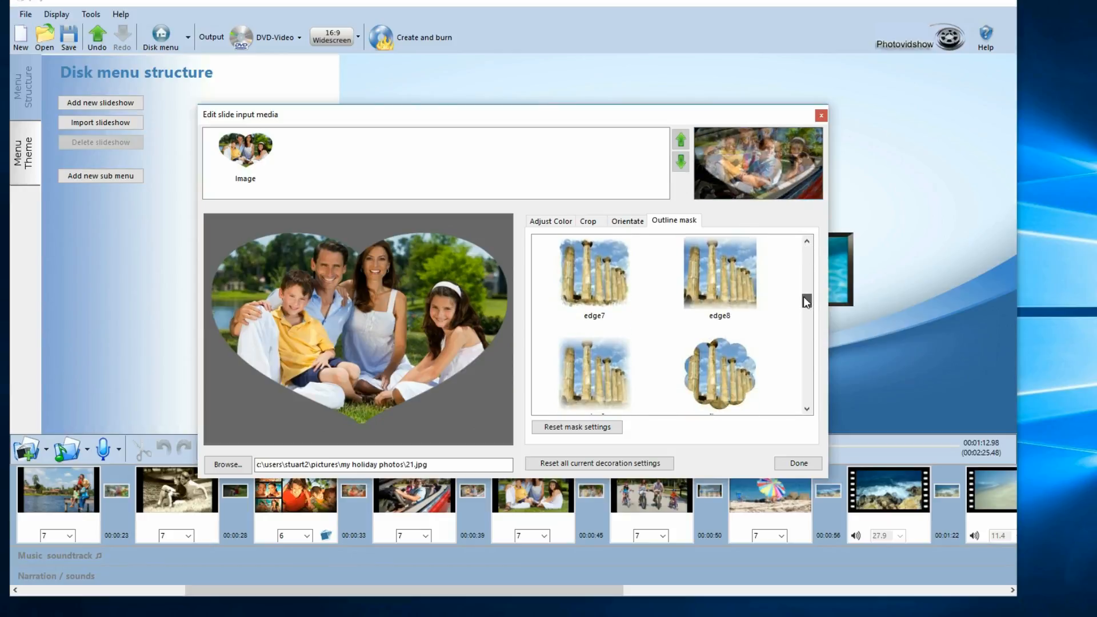
click(736, 367)
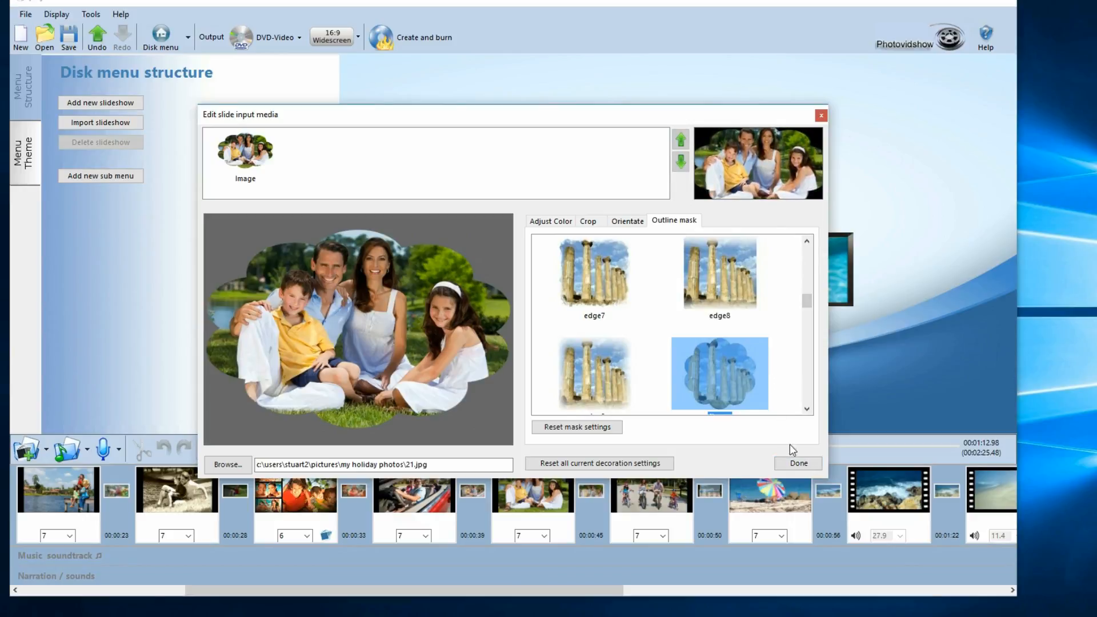
click(795, 461)
Step: Set the background of the masked family slide to the dark green to yellow-green gradient
click(553, 501)
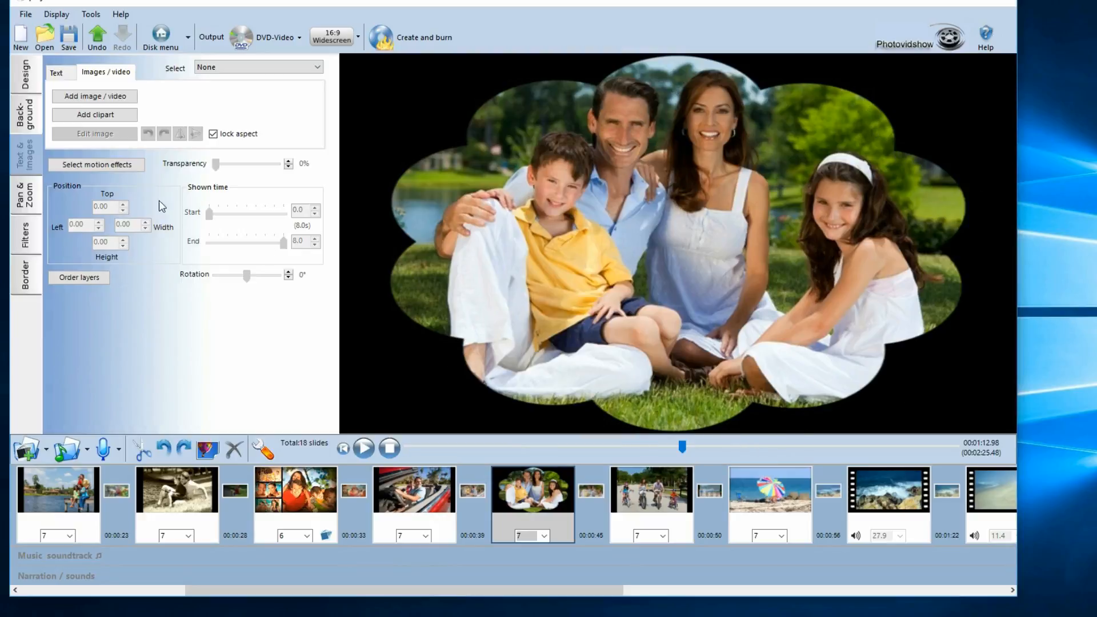
click(20, 117)
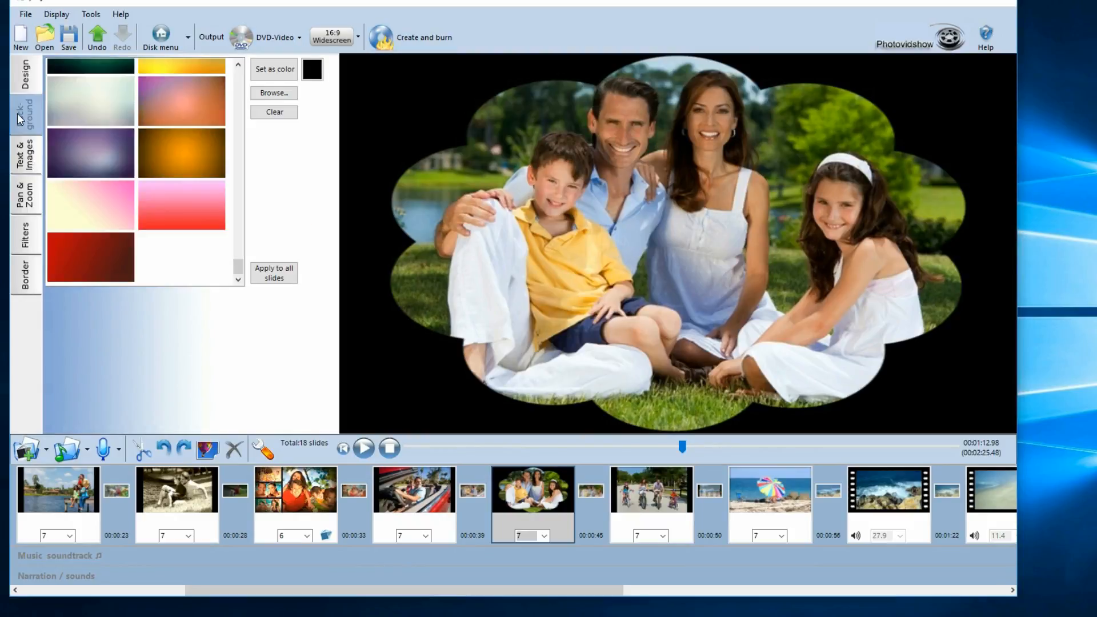
mouse_move(239, 272)
mouse_down()
mouse_move(242, 117)
mouse_move(237, 250)
mouse_up()
click(121, 231)
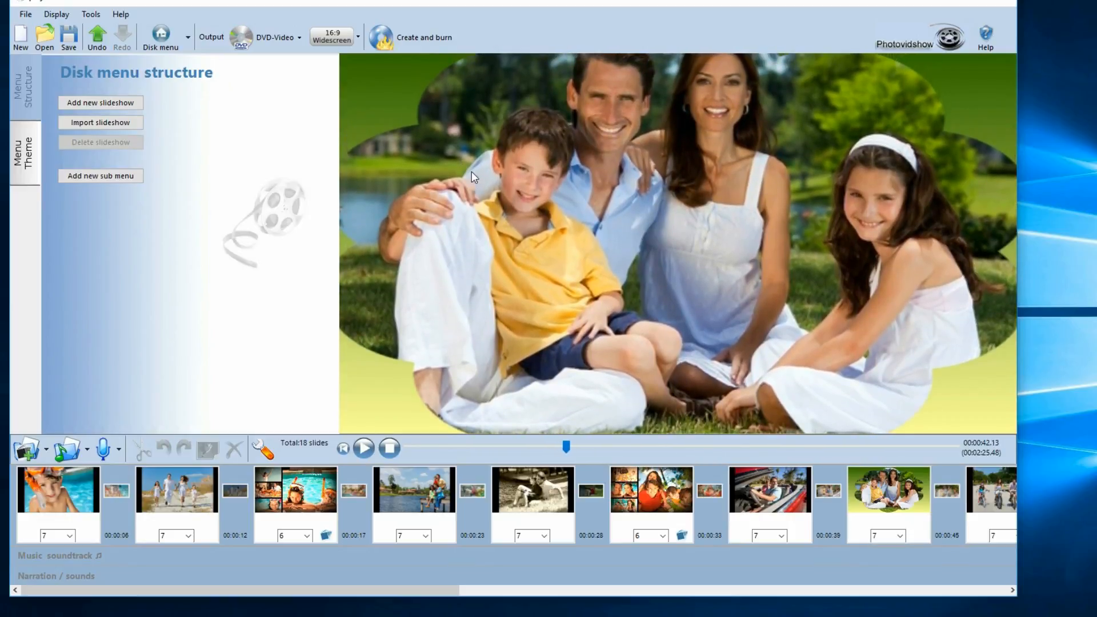
Step: Stop the preview, turn off pan/zoom for the masked family slide and preview the slide again
click(389, 447)
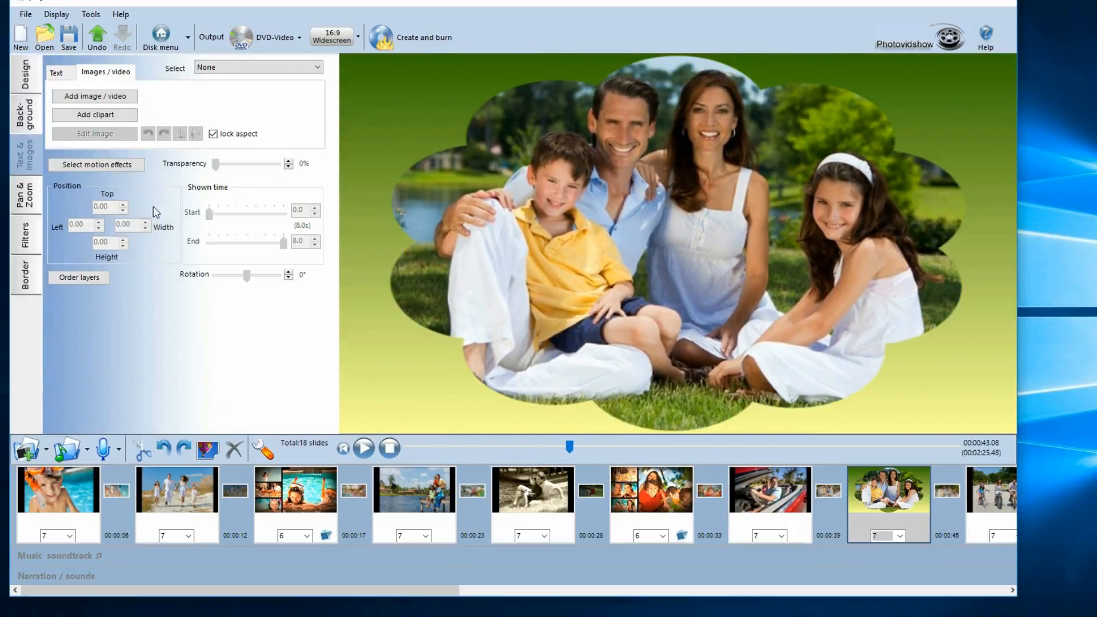
click(23, 197)
click(73, 277)
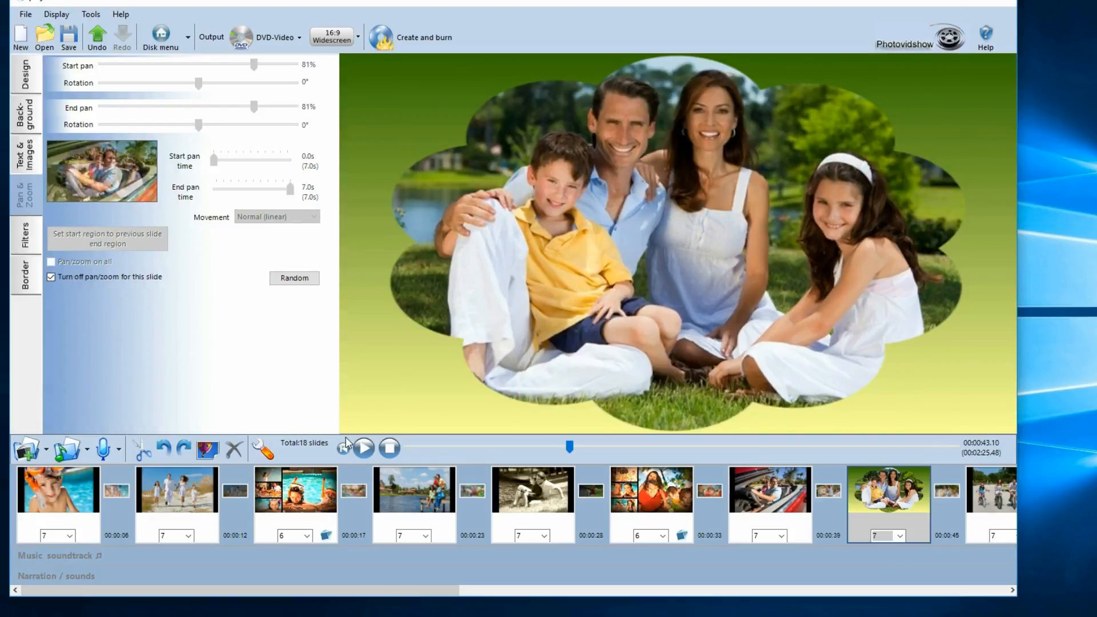
click(161, 36)
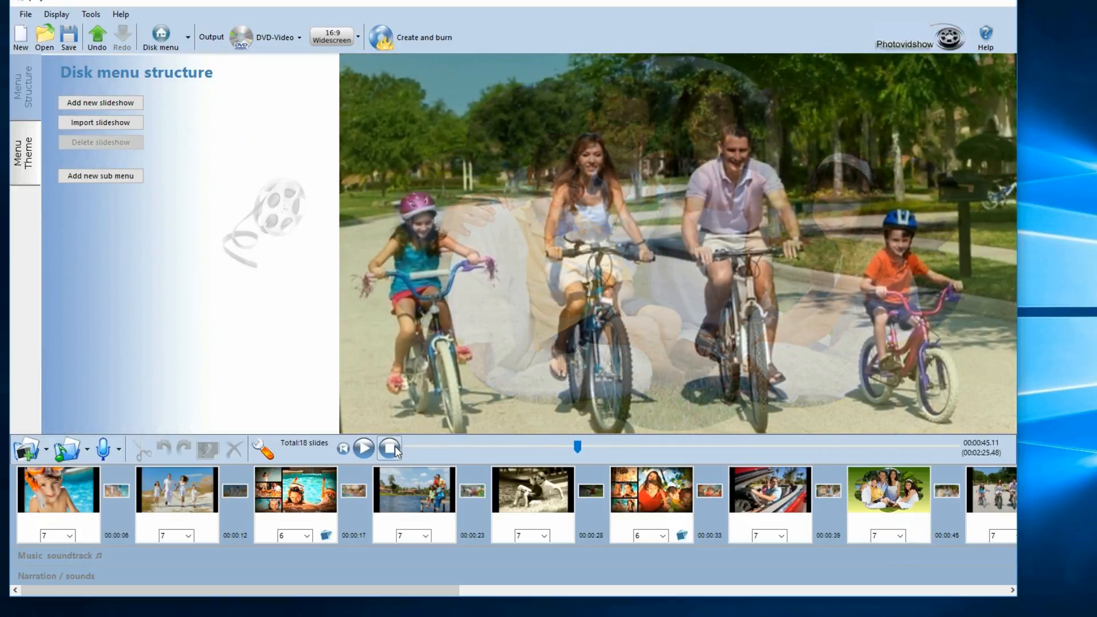
Step: Open the media of the beach video slide with wooden chairs and a flag, and trim its end frame to 00:00:15.80
drag(420, 585, 763, 585)
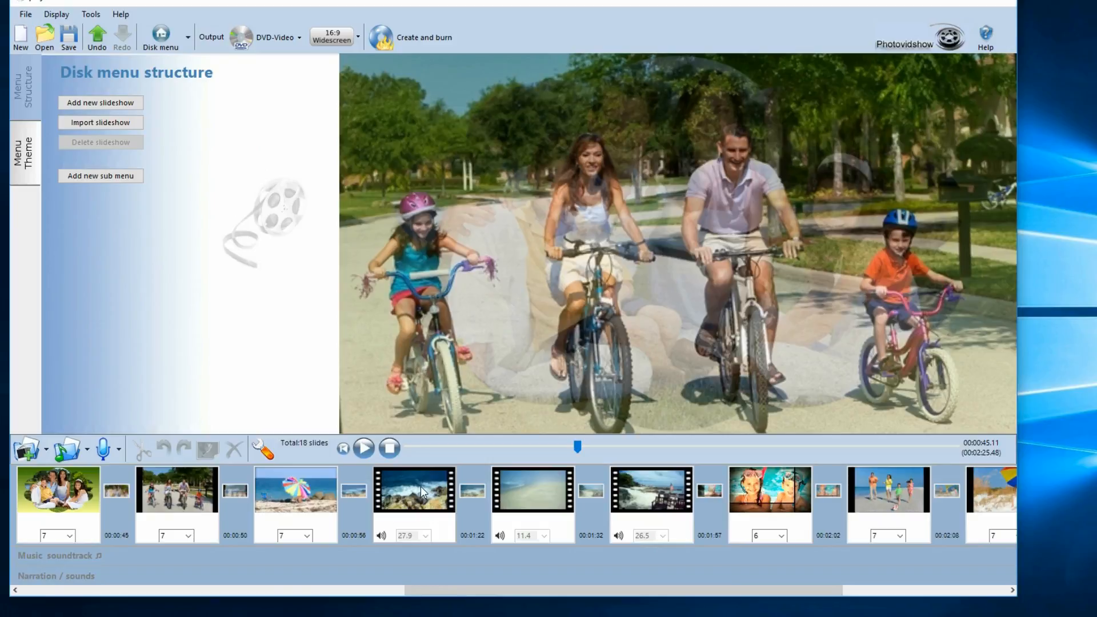
click(648, 496)
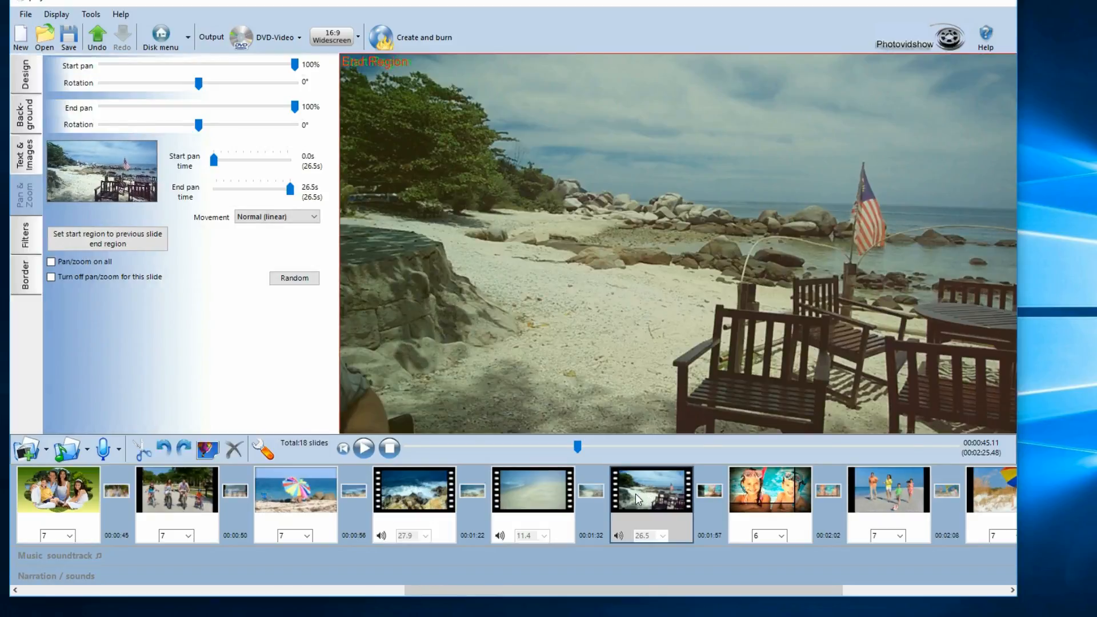
right_click(636, 492)
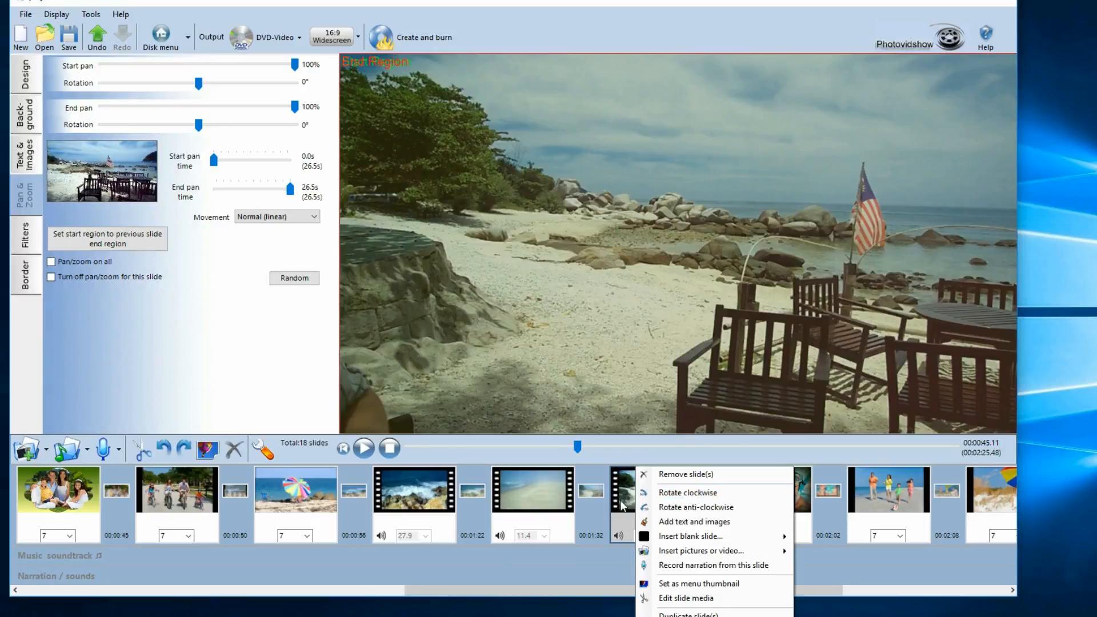
click(627, 494)
click(642, 490)
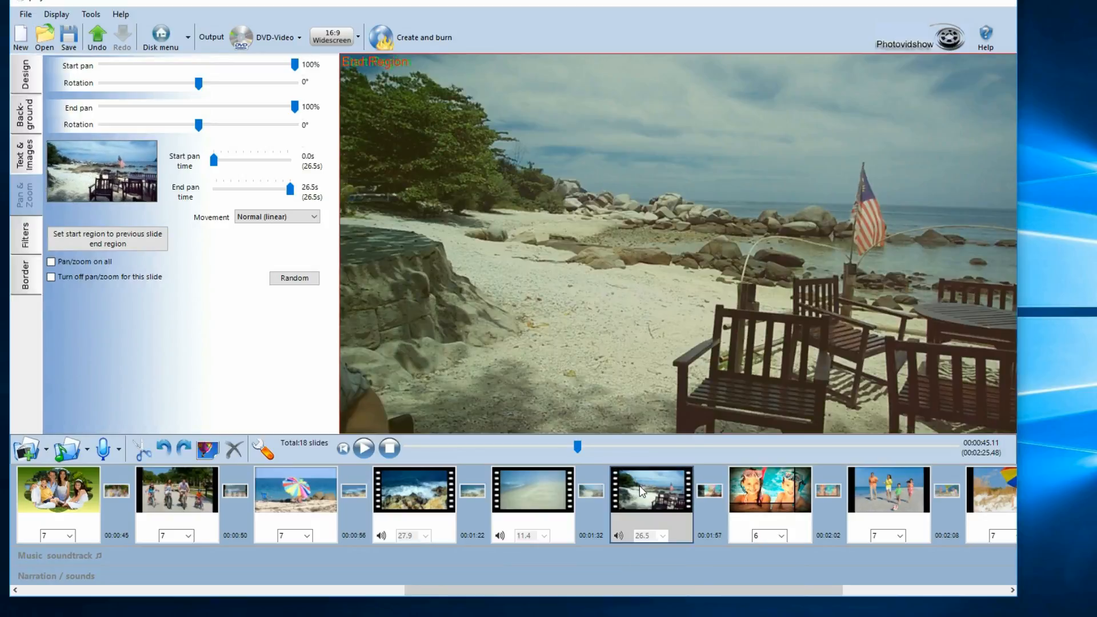
right_click(642, 490)
click(653, 402)
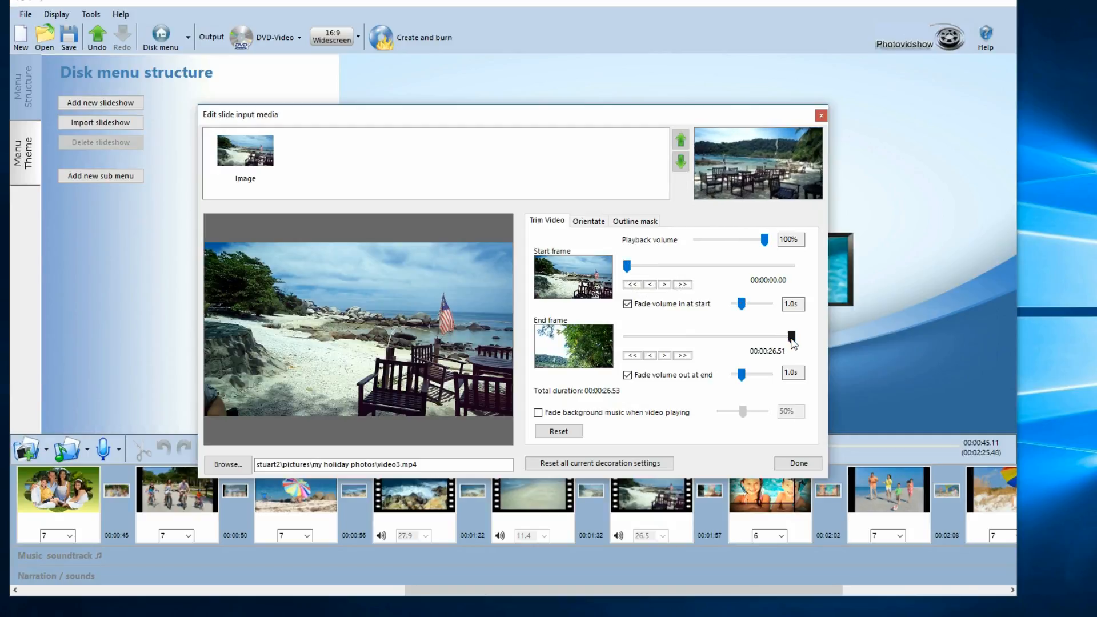
drag(791, 337, 724, 337)
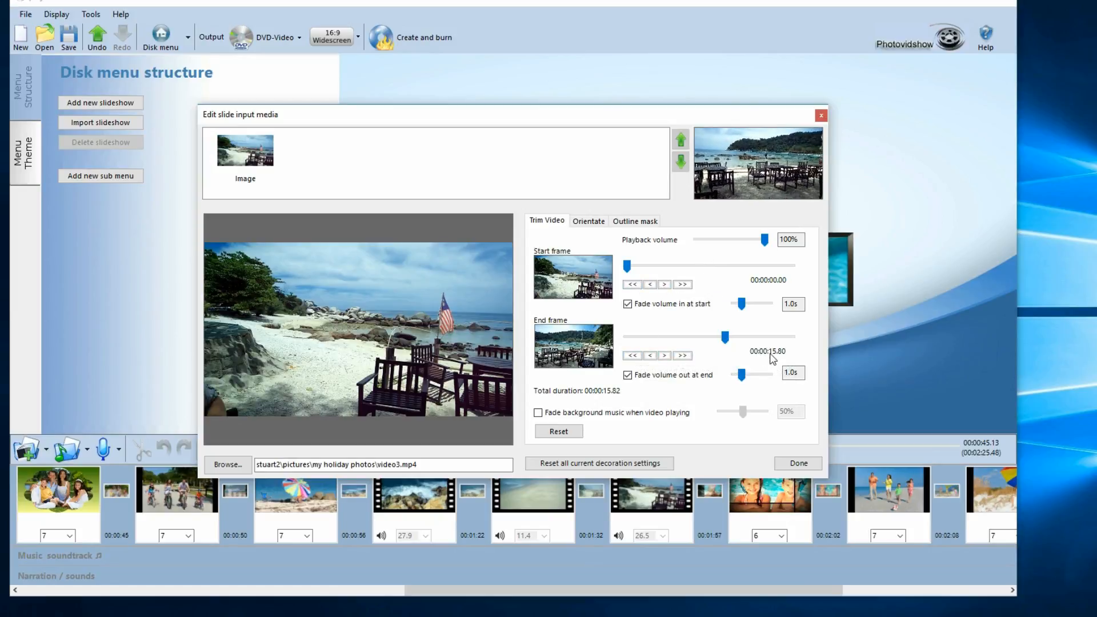
Step: Trim the beach video's start frame to 00:00:01.07, set background music fading during the video to 100% and finish editing
drag(627, 266, 633, 268)
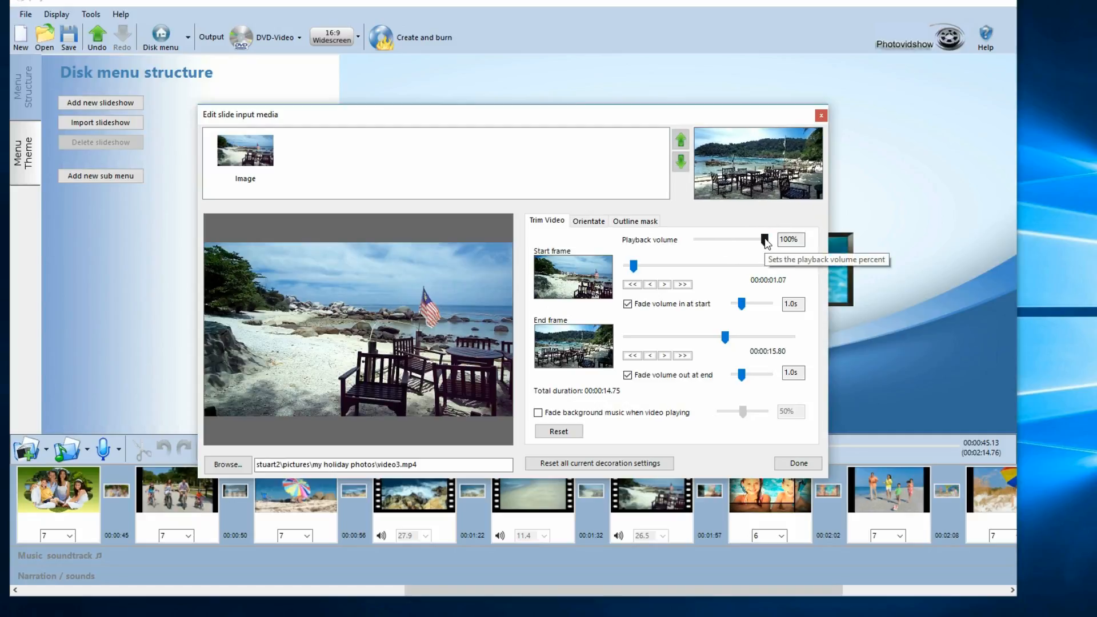
mouse_move(766, 242)
mouse_down()
mouse_move(737, 244)
mouse_move(776, 240)
mouse_up()
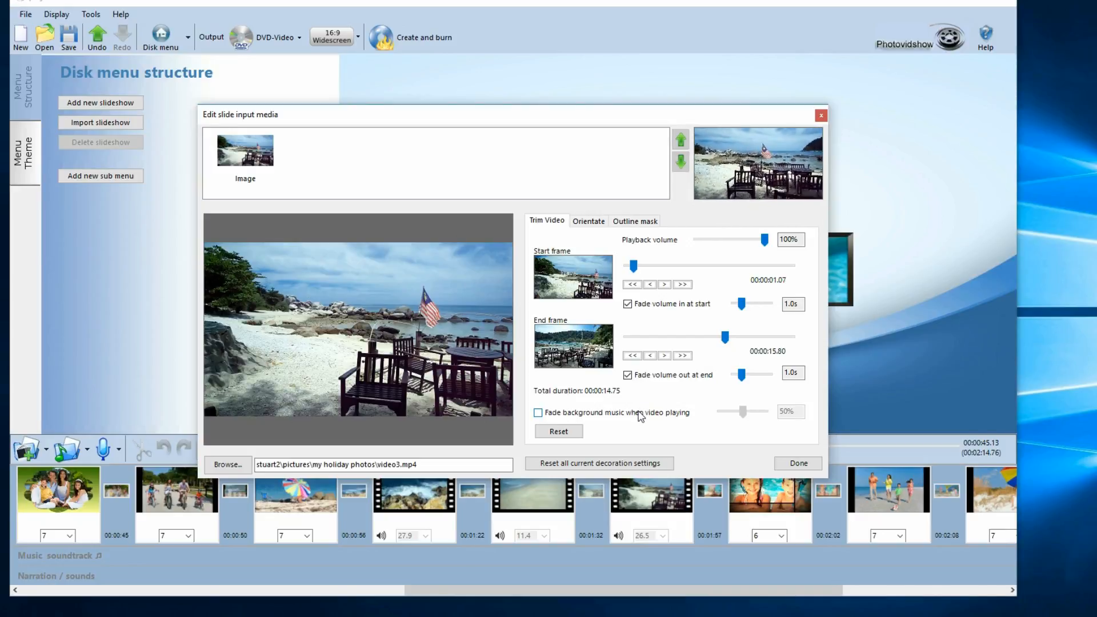
click(538, 413)
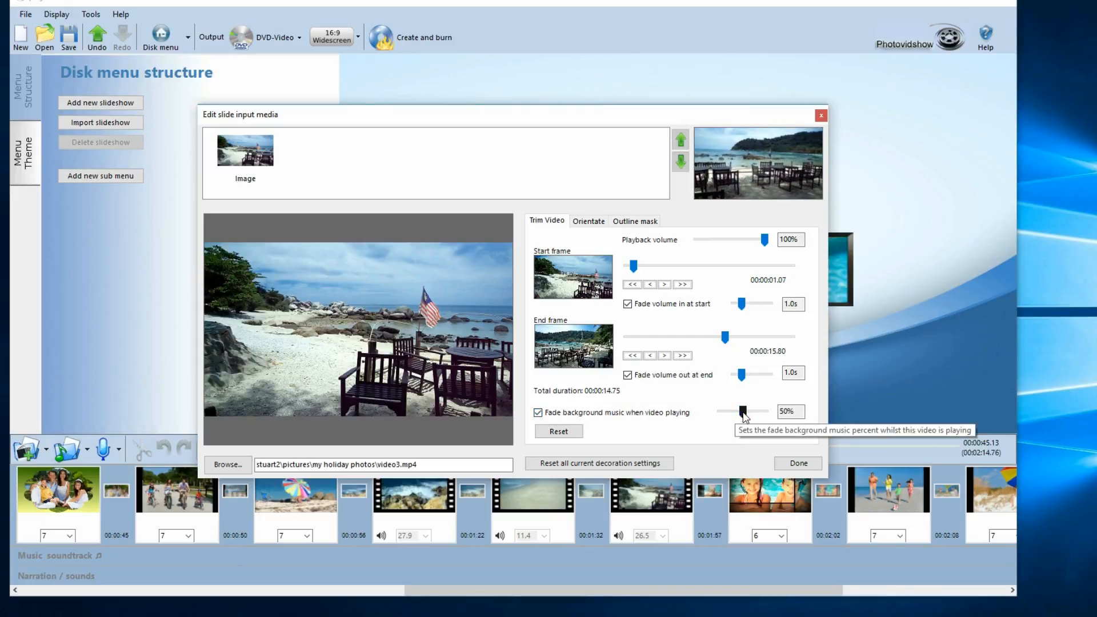
drag(743, 411, 777, 413)
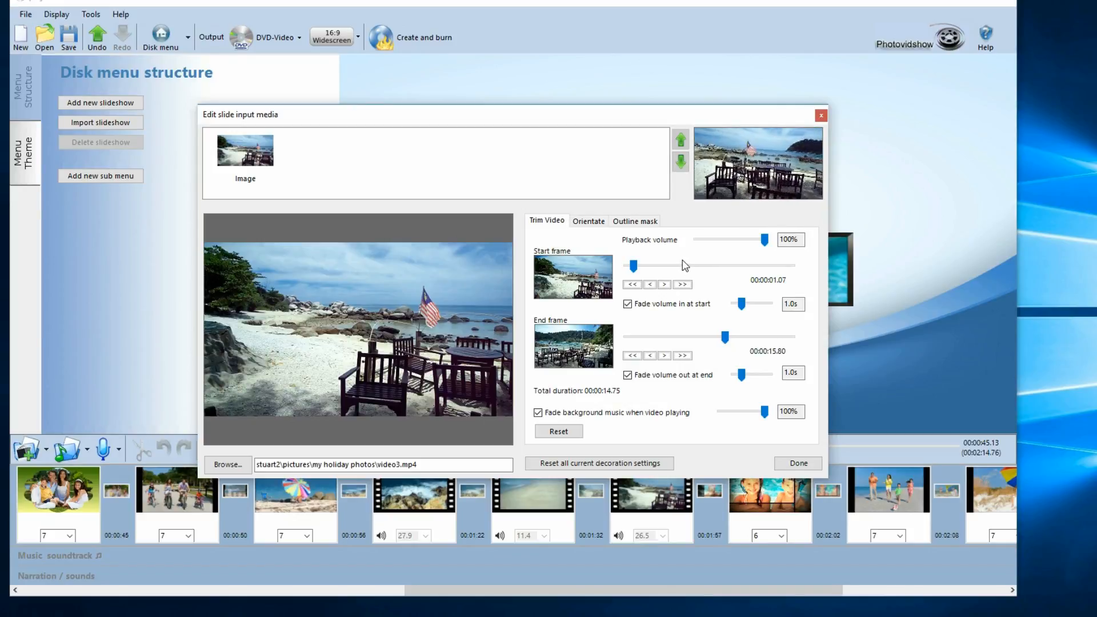
click(799, 463)
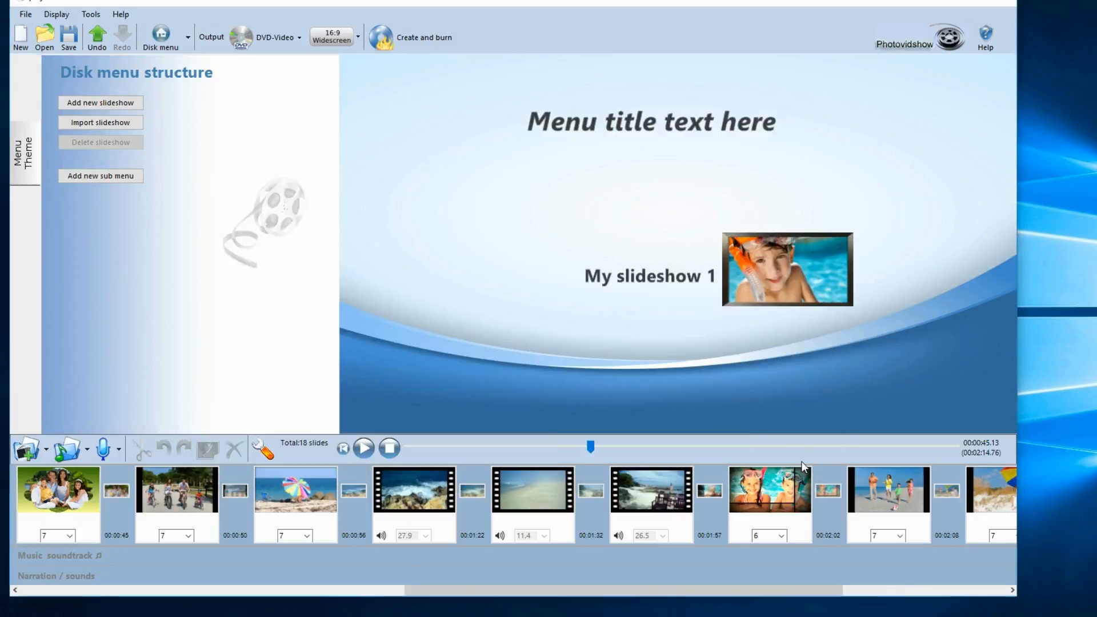
Step: Duplicate the rocky coast video slide that follows the beach umbrella photo
right_click(421, 498)
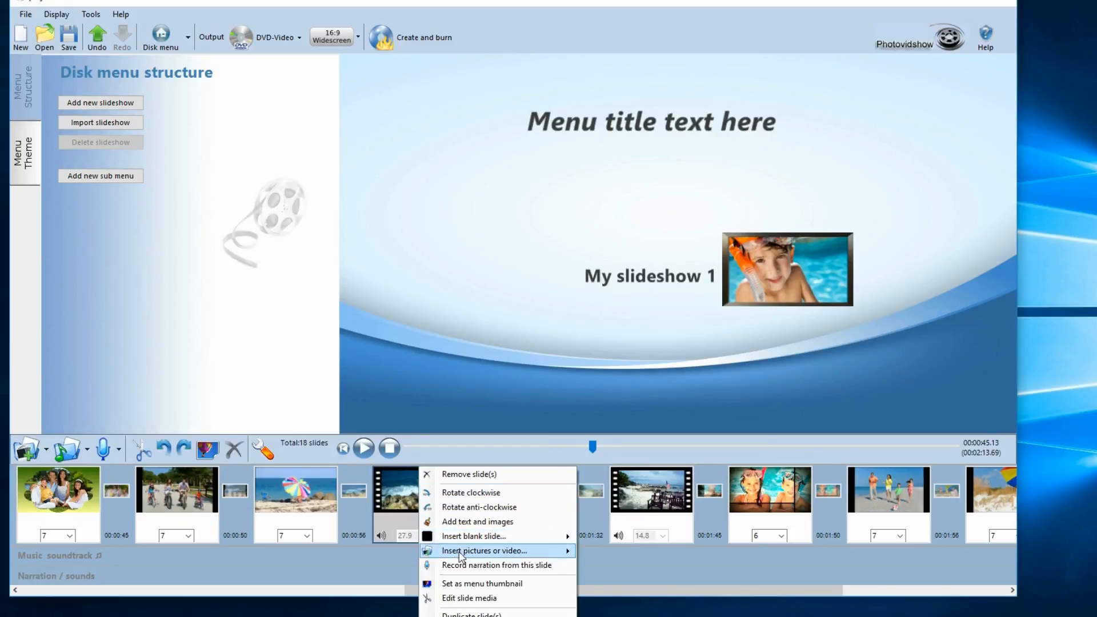
click(392, 495)
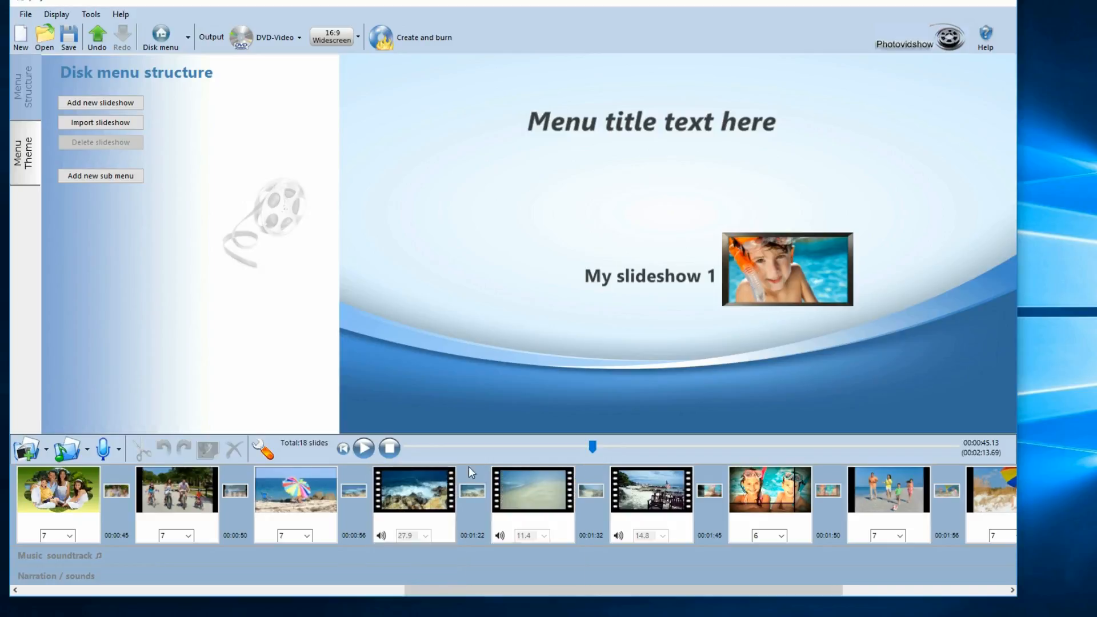
right_click(424, 482)
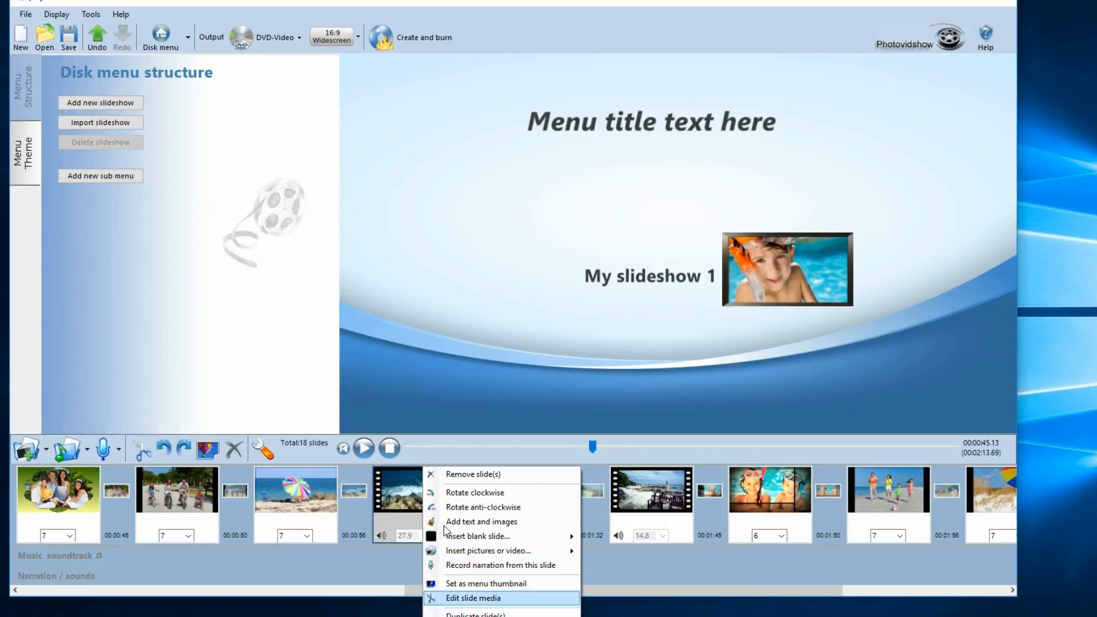
click(451, 3)
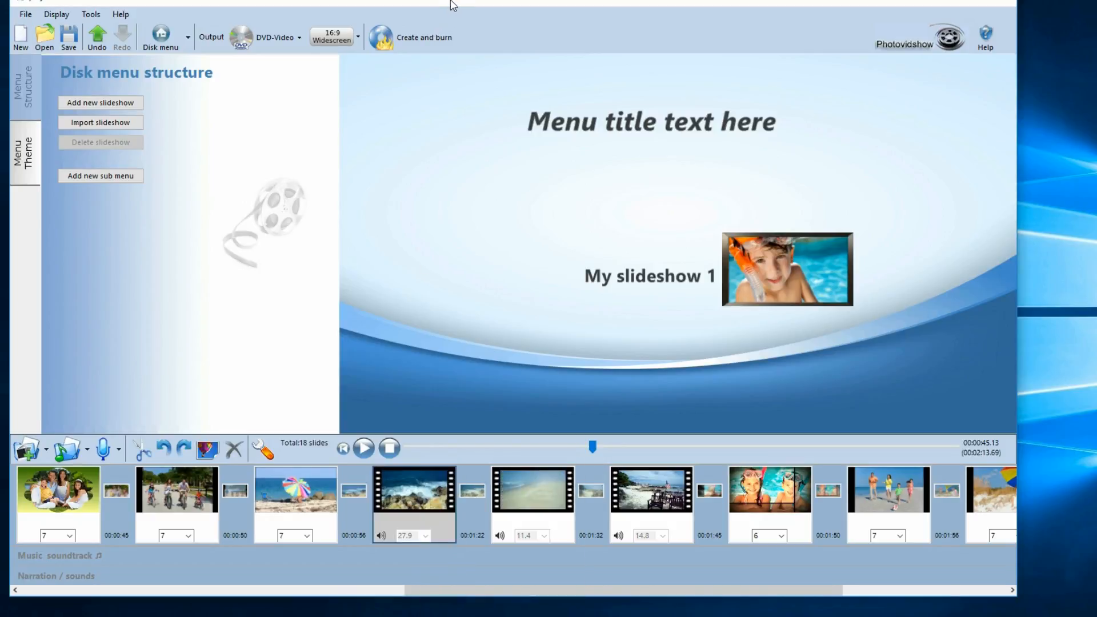
right_click(416, 467)
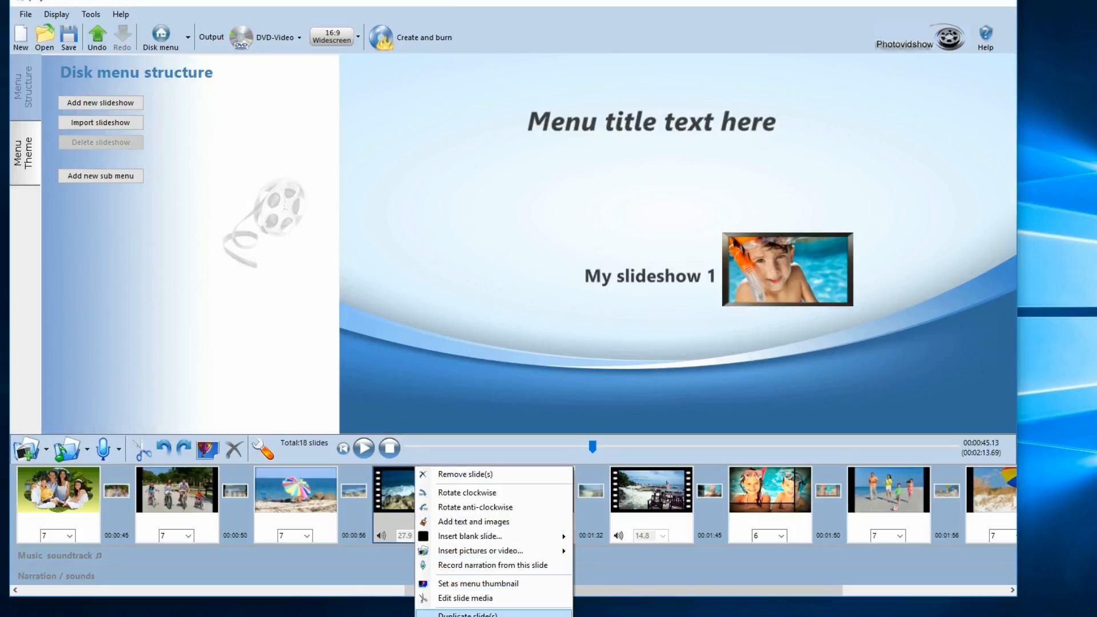
click(445, 580)
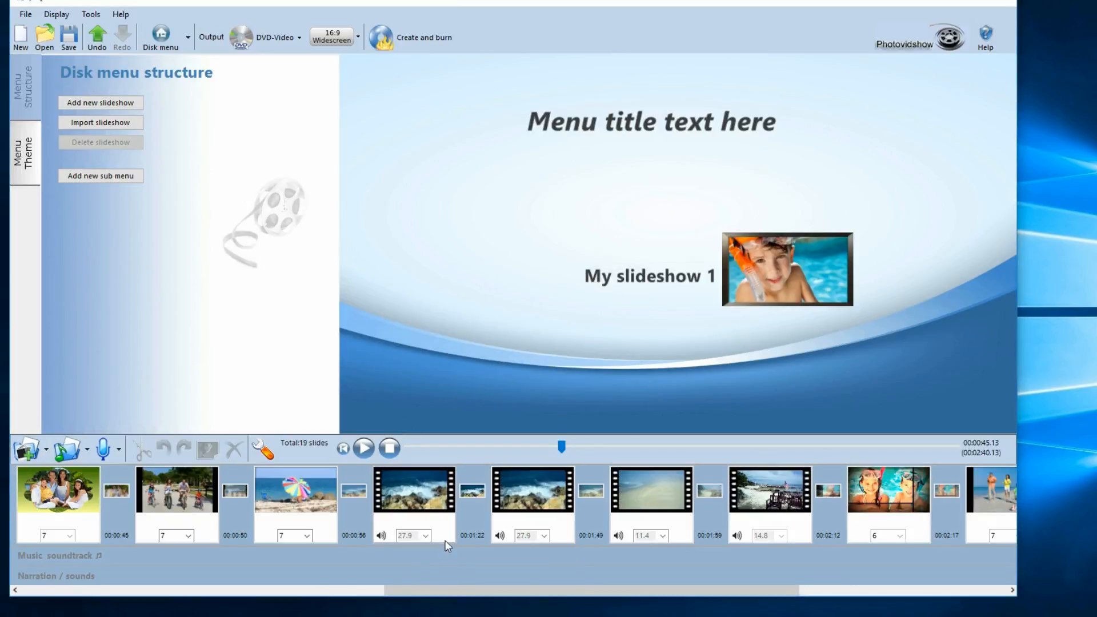
Step: Edit the media of the first rocky coast slide and trim its end frame so only the opening 5.2 seconds remain
right_click(405, 488)
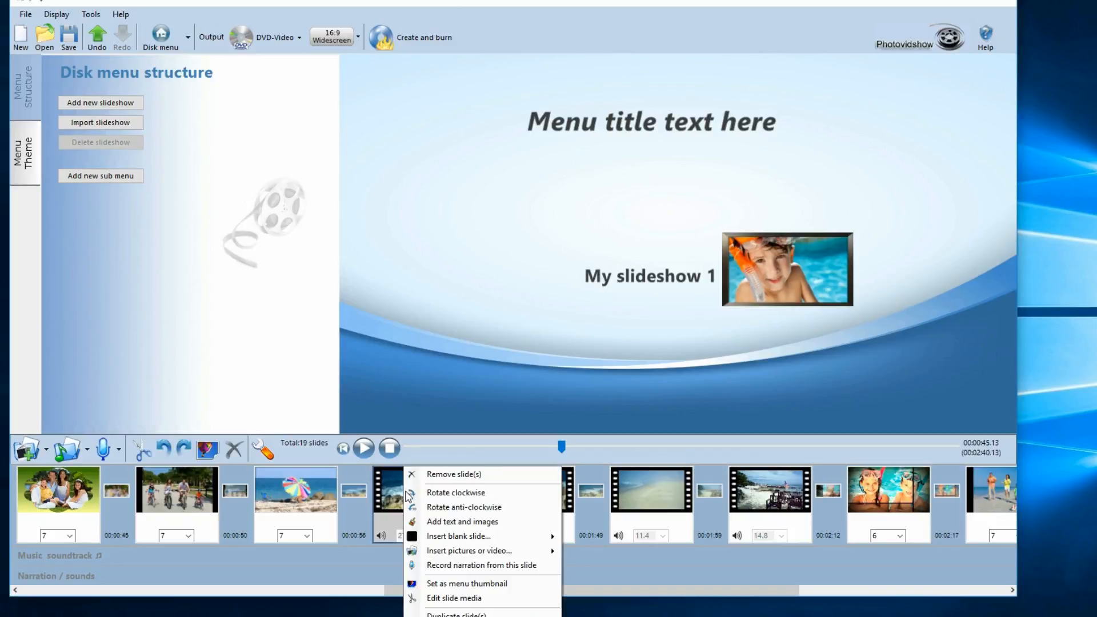
click(436, 598)
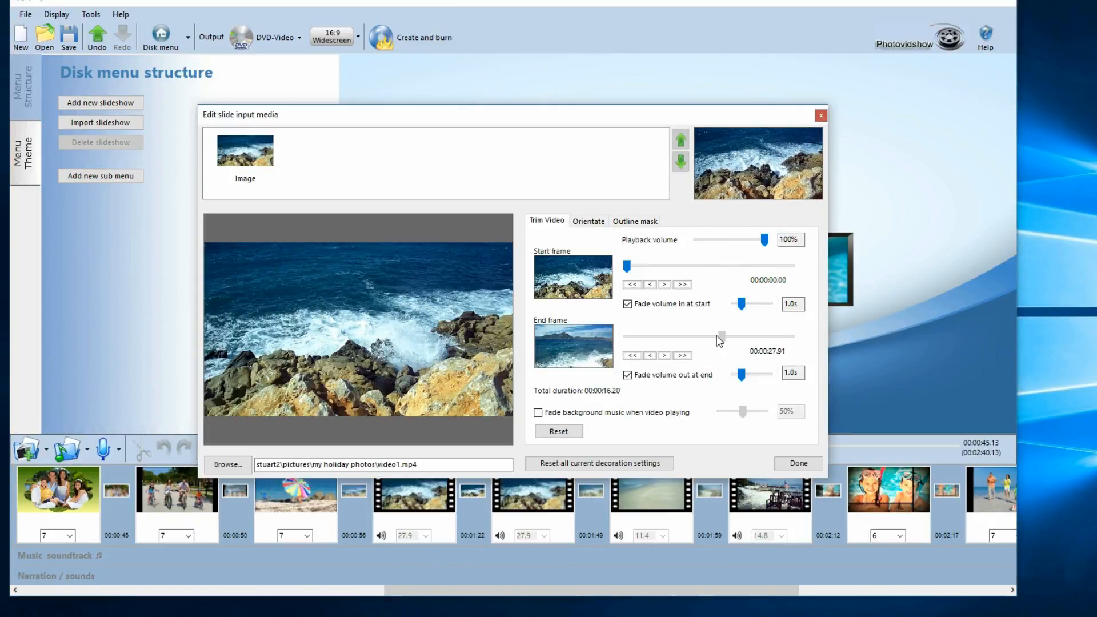
drag(719, 341, 663, 339)
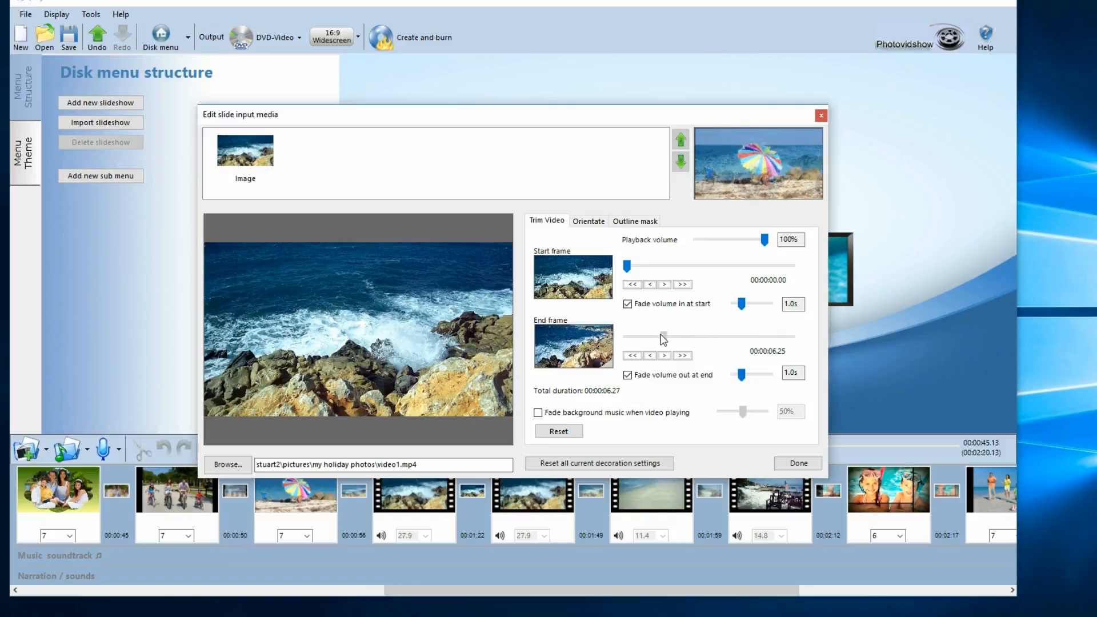
click(797, 463)
Step: Edit the media of the second rocky coast slide and trim its start frame to 00:00:22.55
right_click(547, 490)
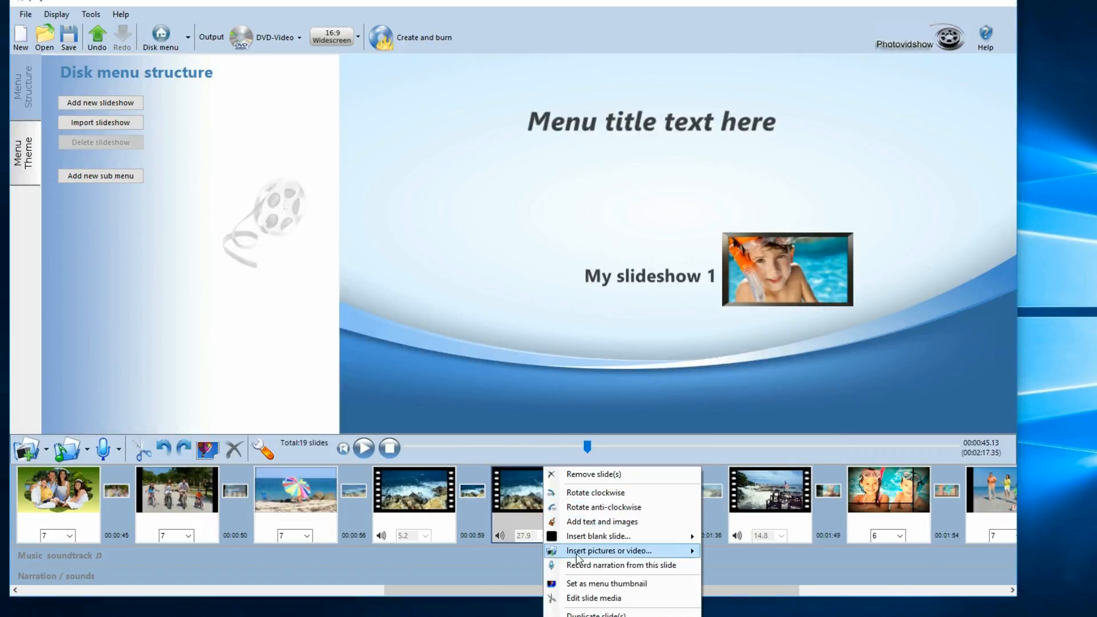
click(589, 596)
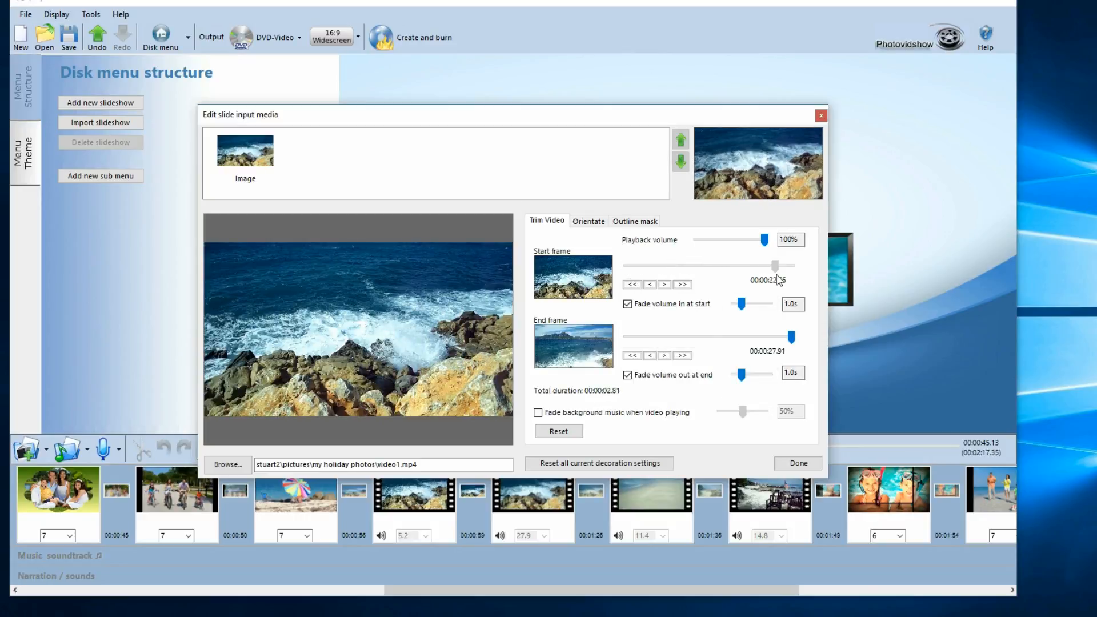
drag(778, 280, 763, 280)
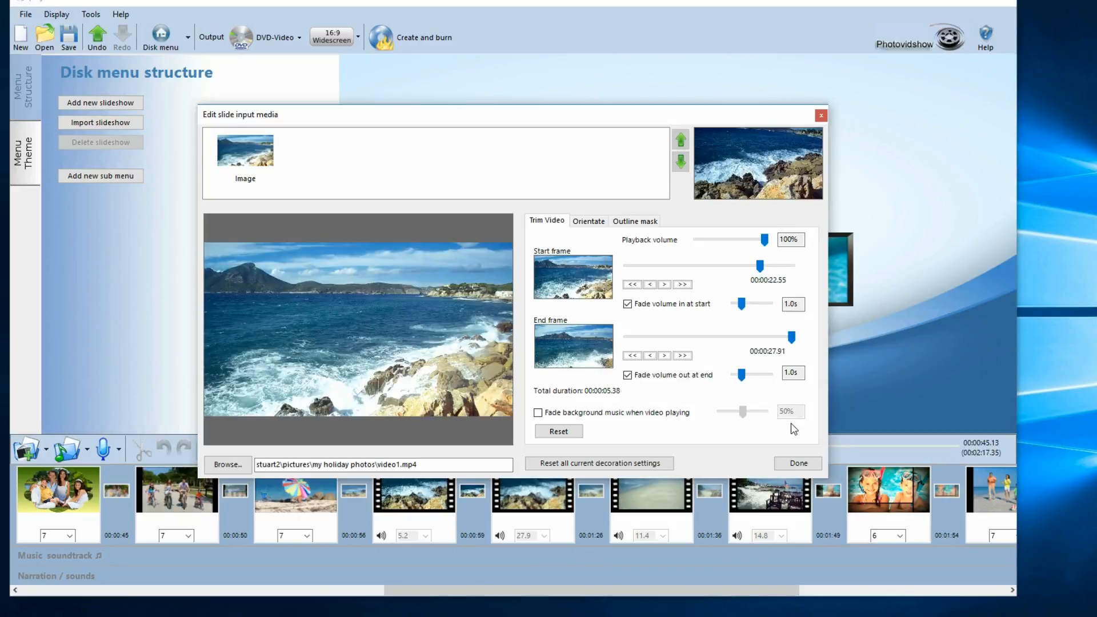
click(798, 463)
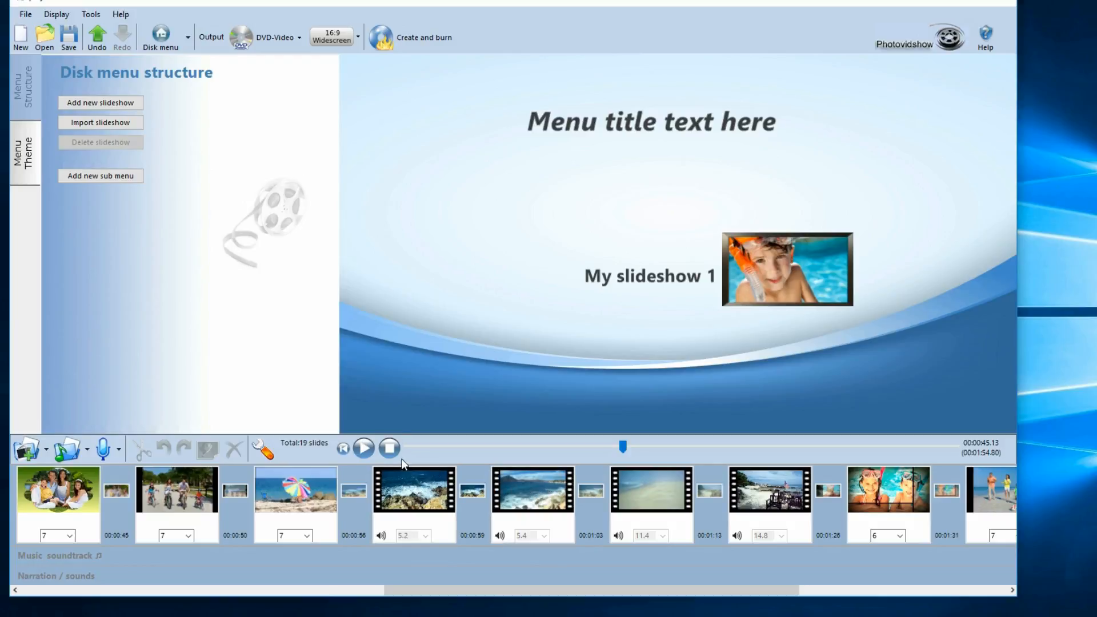
Step: Apply the Sliding bars7 design to the slideshow's first slide, the boy with the orange snorkel
click(434, 489)
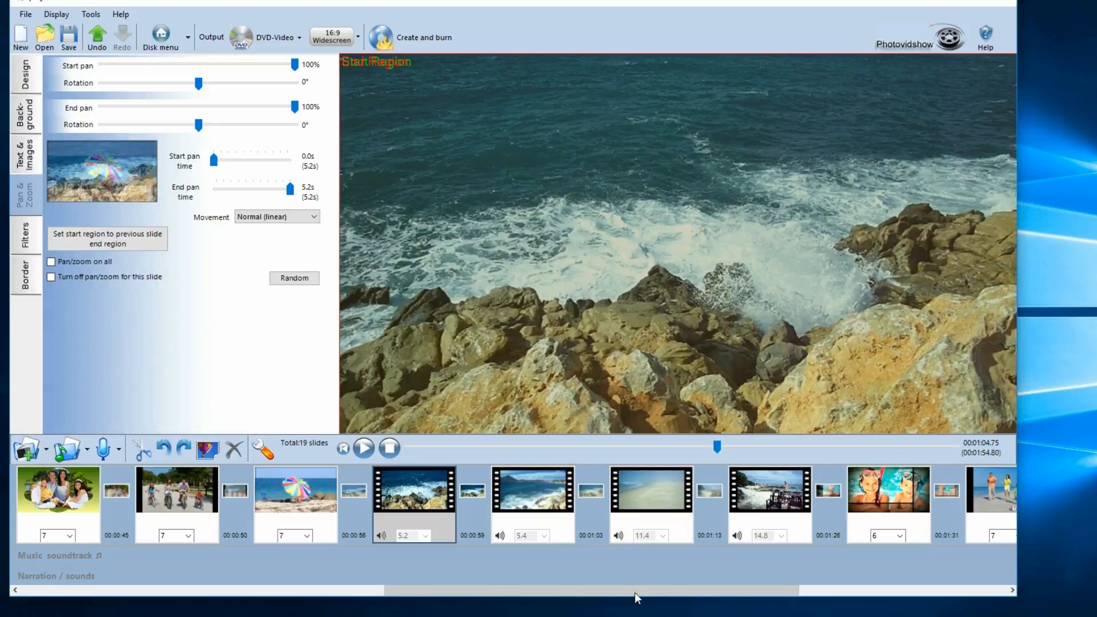
drag(635, 591, 217, 574)
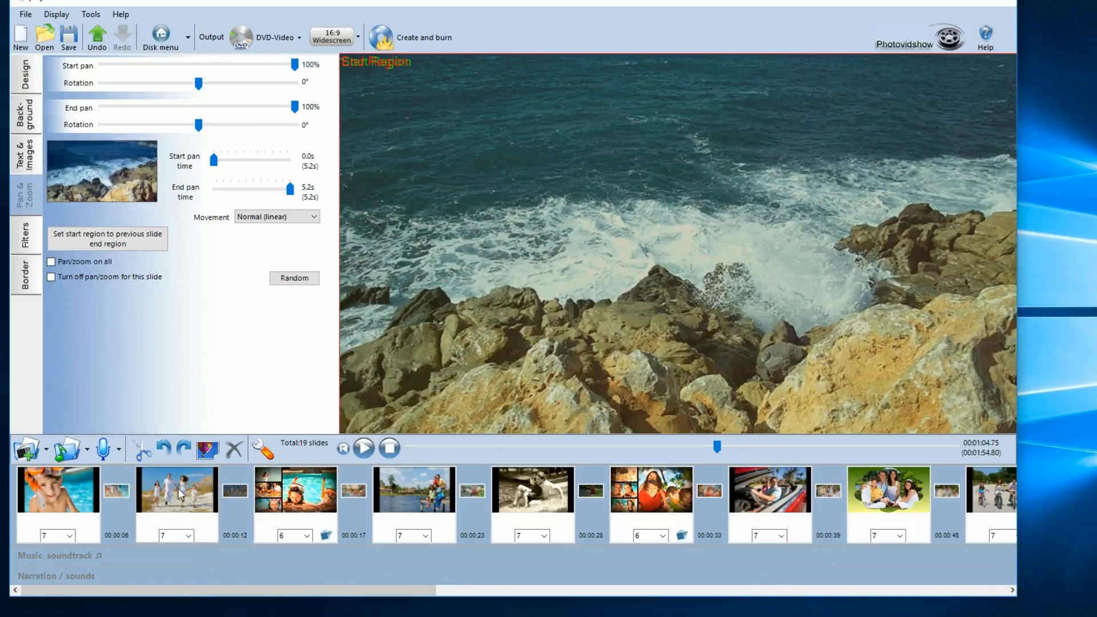
click(65, 499)
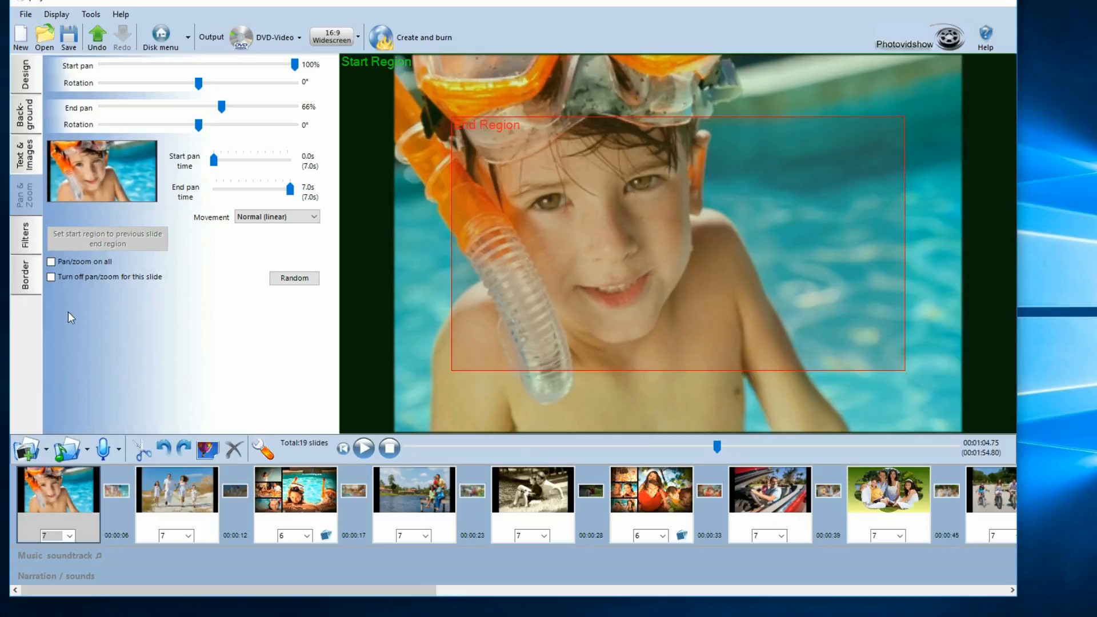
click(24, 76)
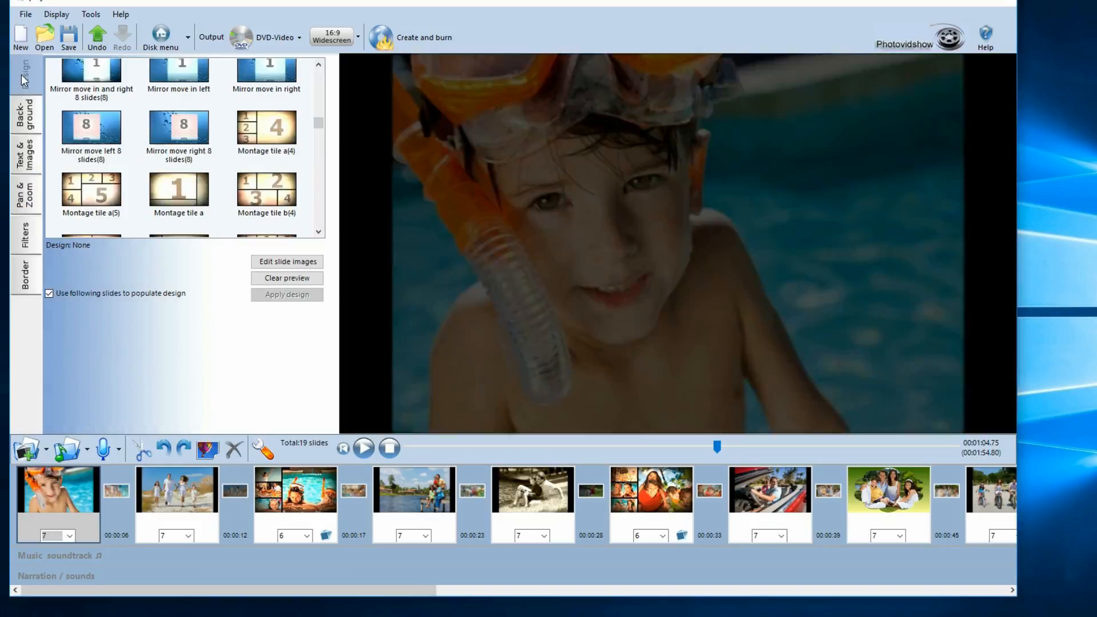
drag(319, 122, 324, 197)
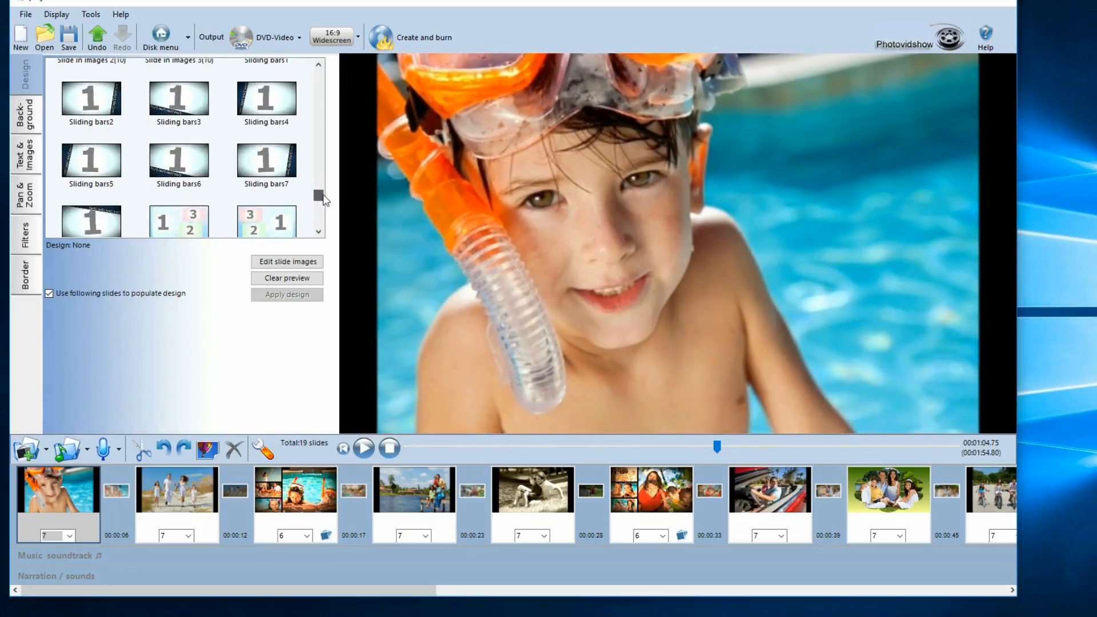
click(274, 163)
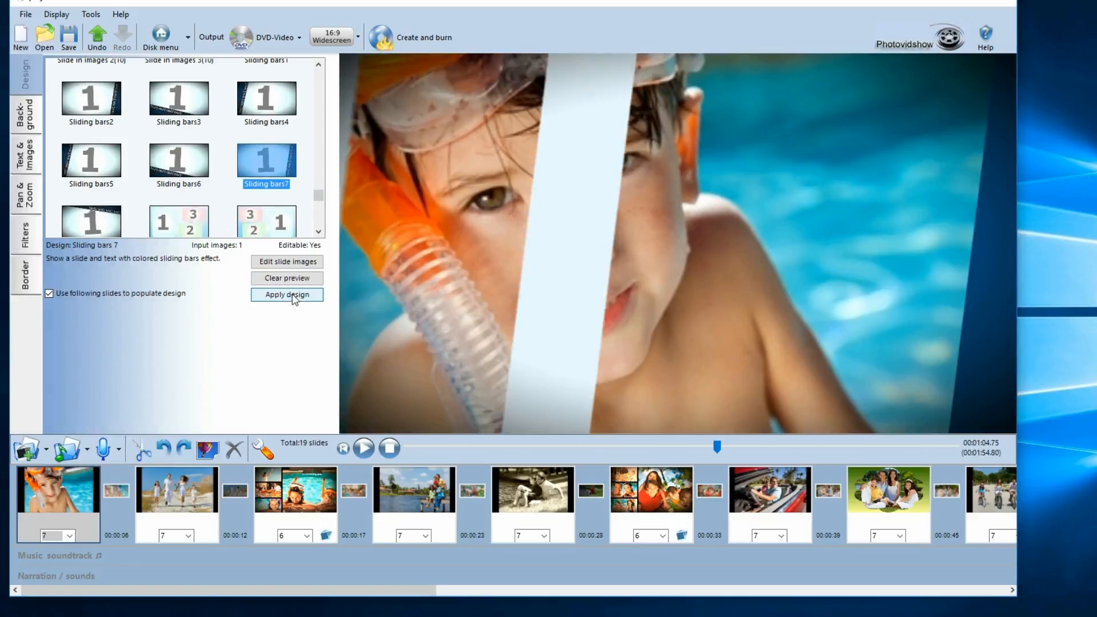
click(292, 296)
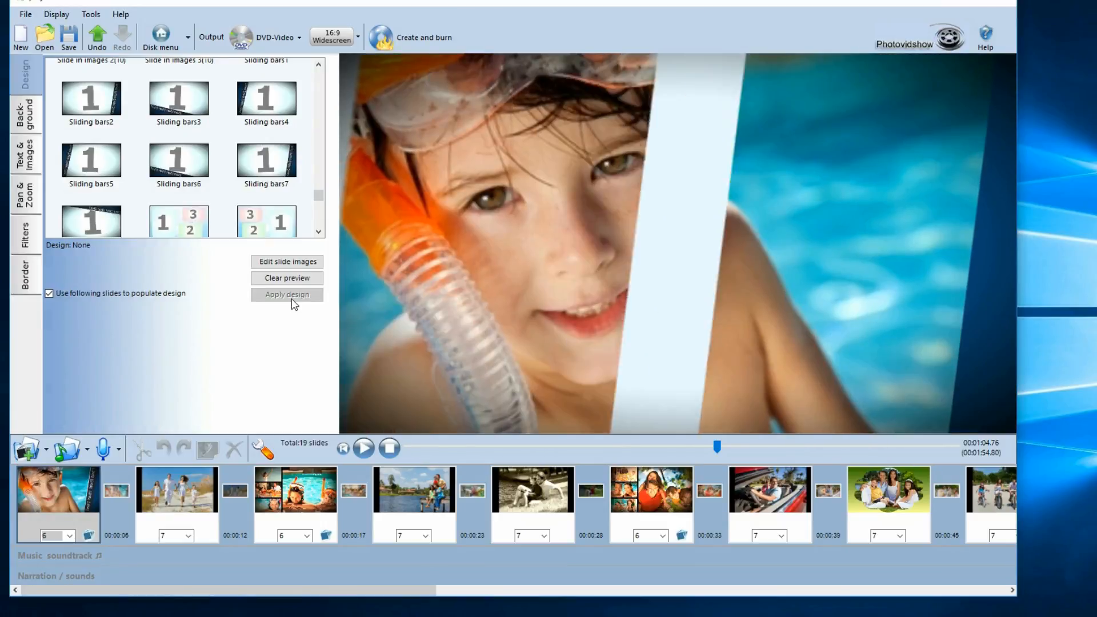
Step: Open the first slide's images for editing and replace its placeholder text with "My holiday photos"
click(286, 261)
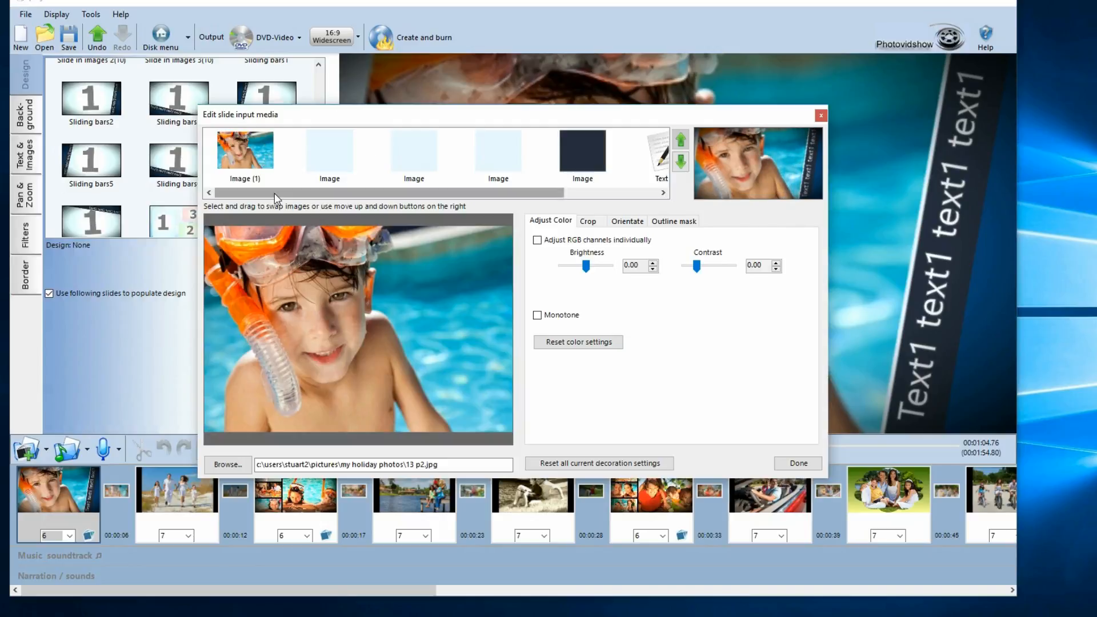
scroll(274, 171, down, 3)
scroll(284, 204, up, 1)
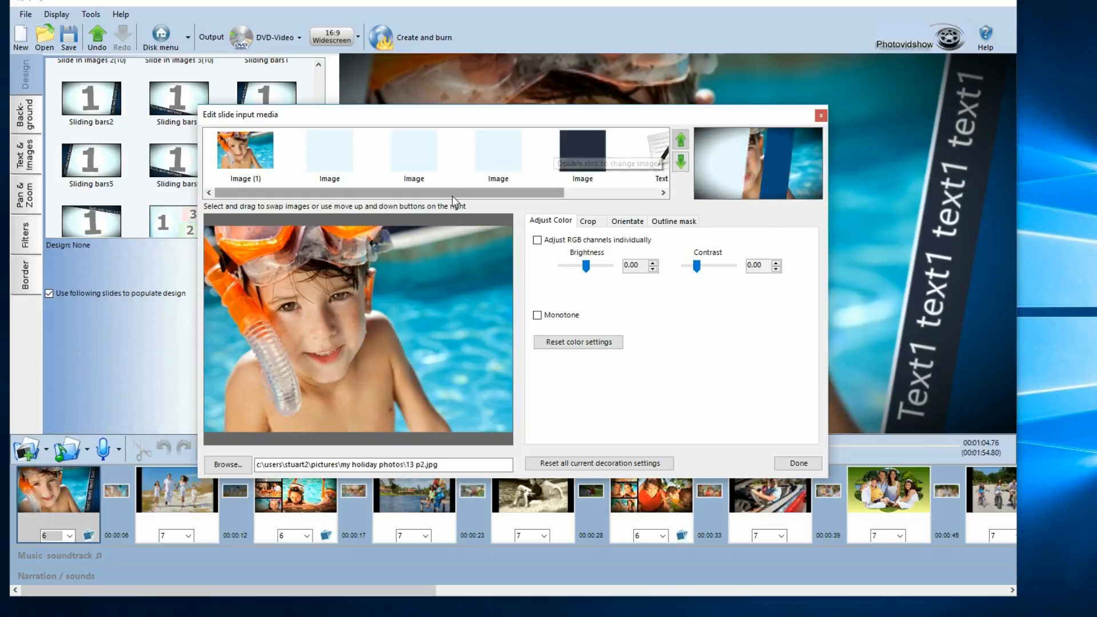
drag(451, 196, 547, 163)
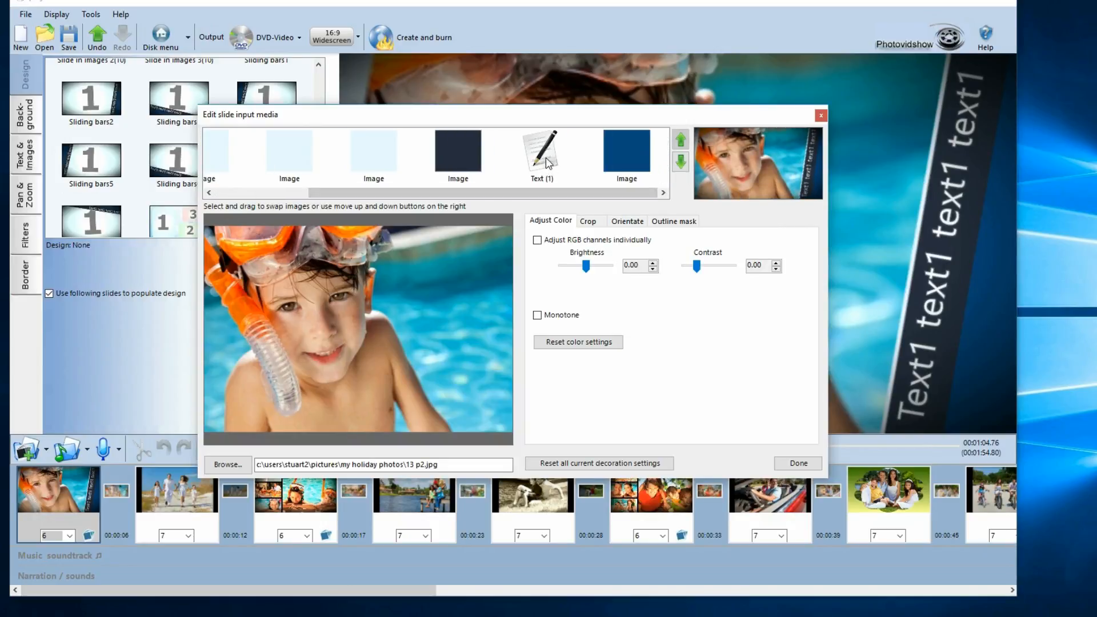
click(547, 158)
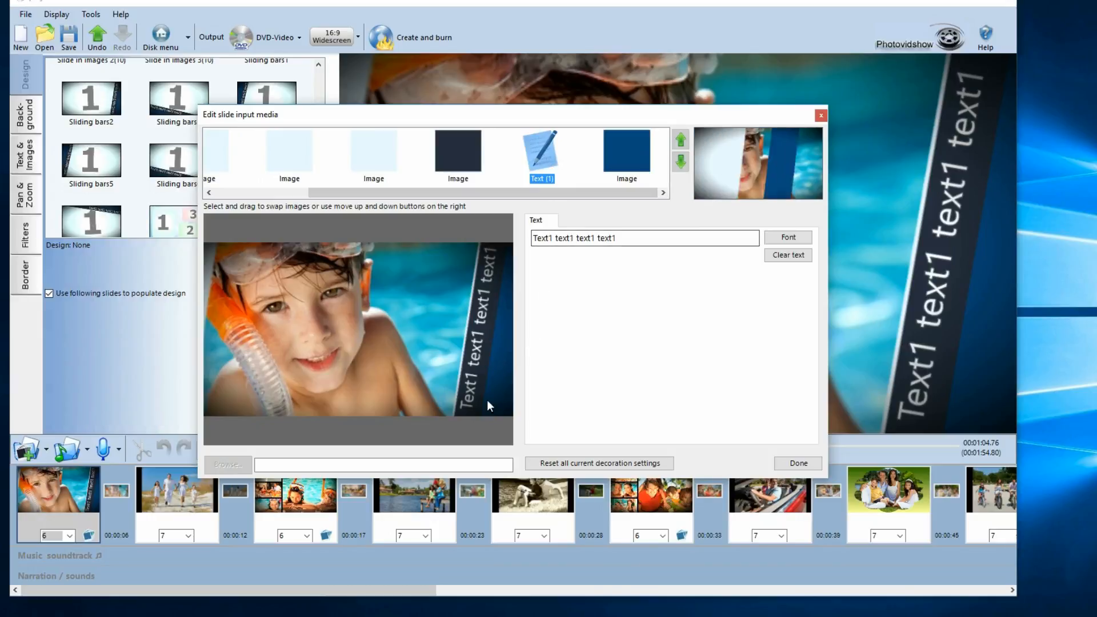
double_click(634, 238)
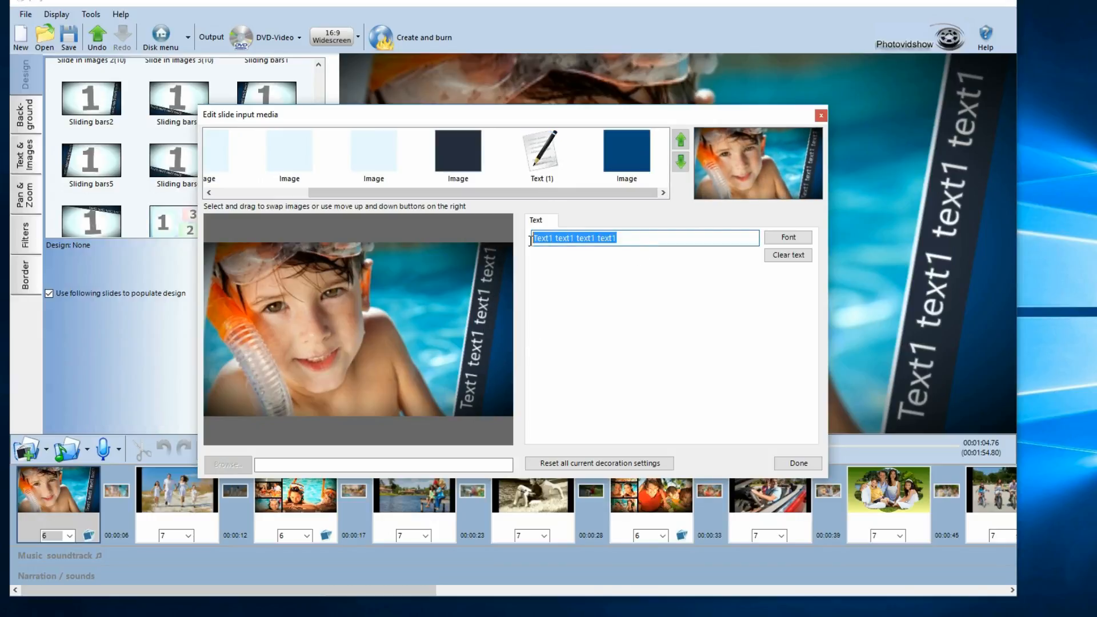
text(My)
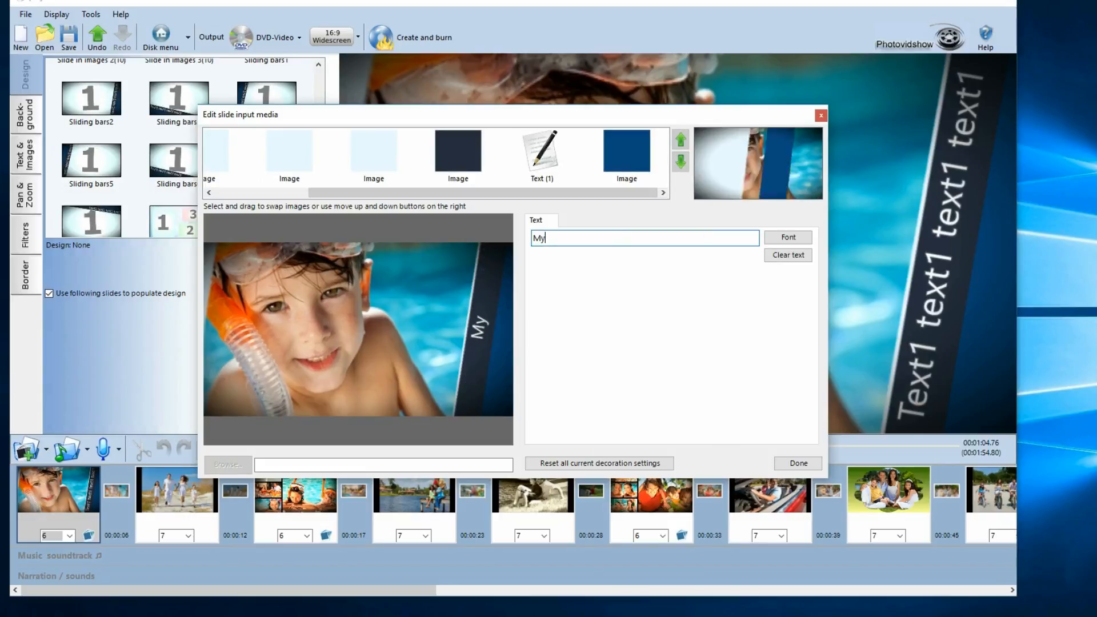
text( holiday p)
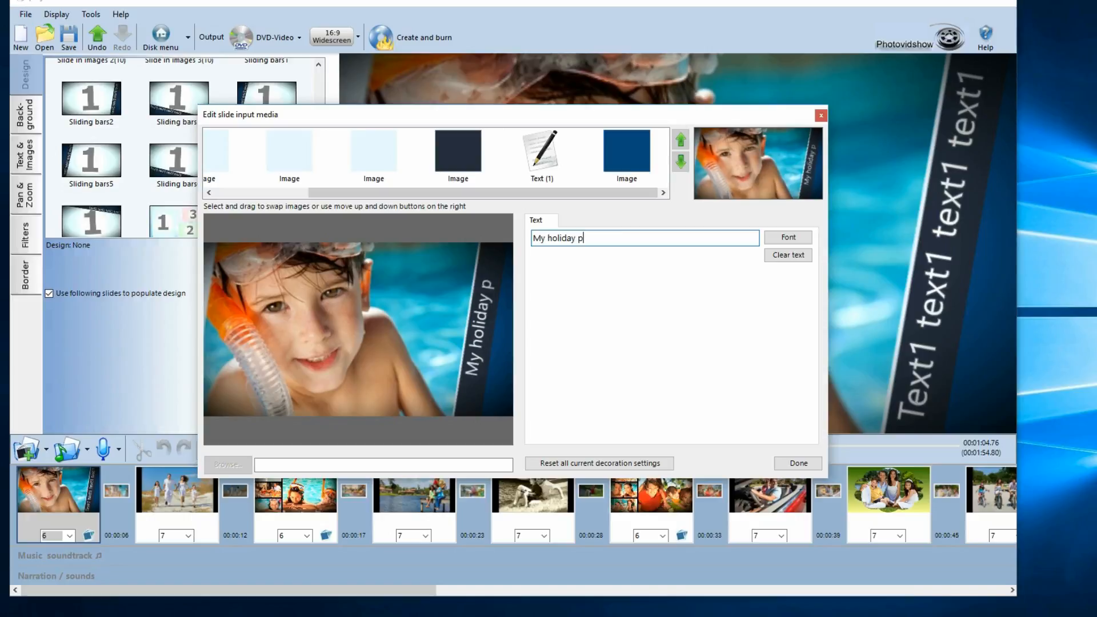
text(hotos)
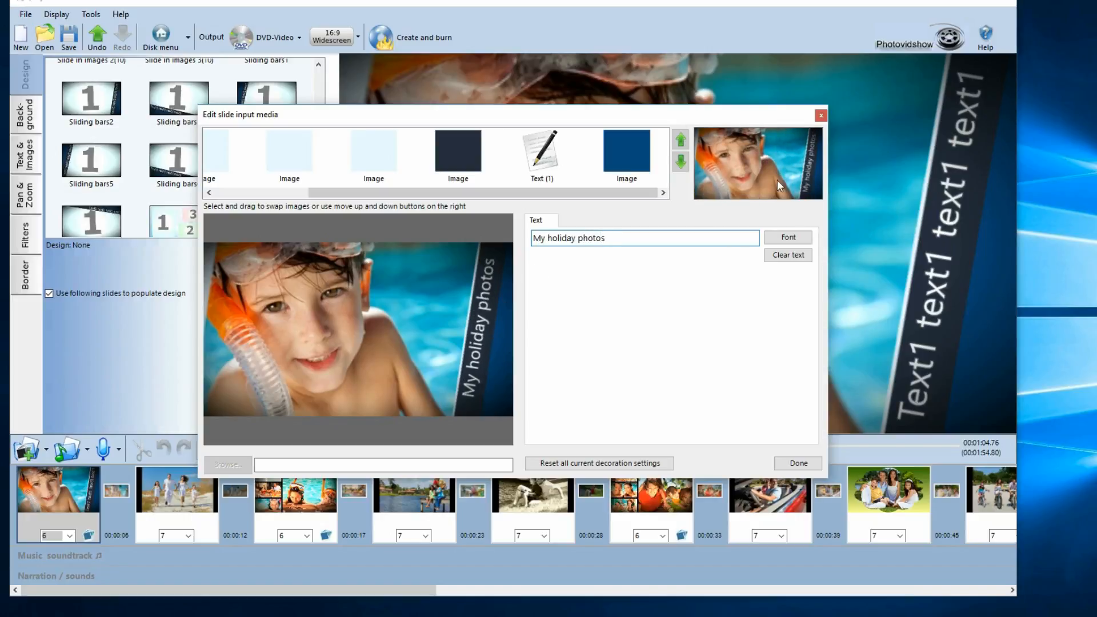
Step: Apply the Red cabbage font style to the "My holiday photos" text and finish editing the slide media
click(796, 242)
drag(510, 382, 683, 381)
click(623, 337)
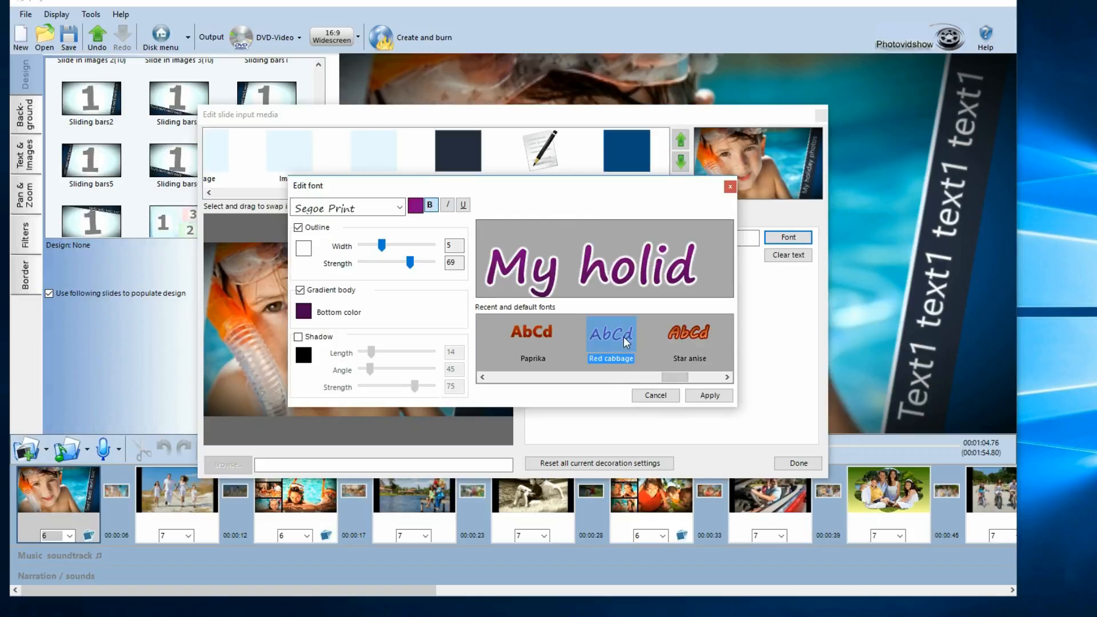
click(710, 394)
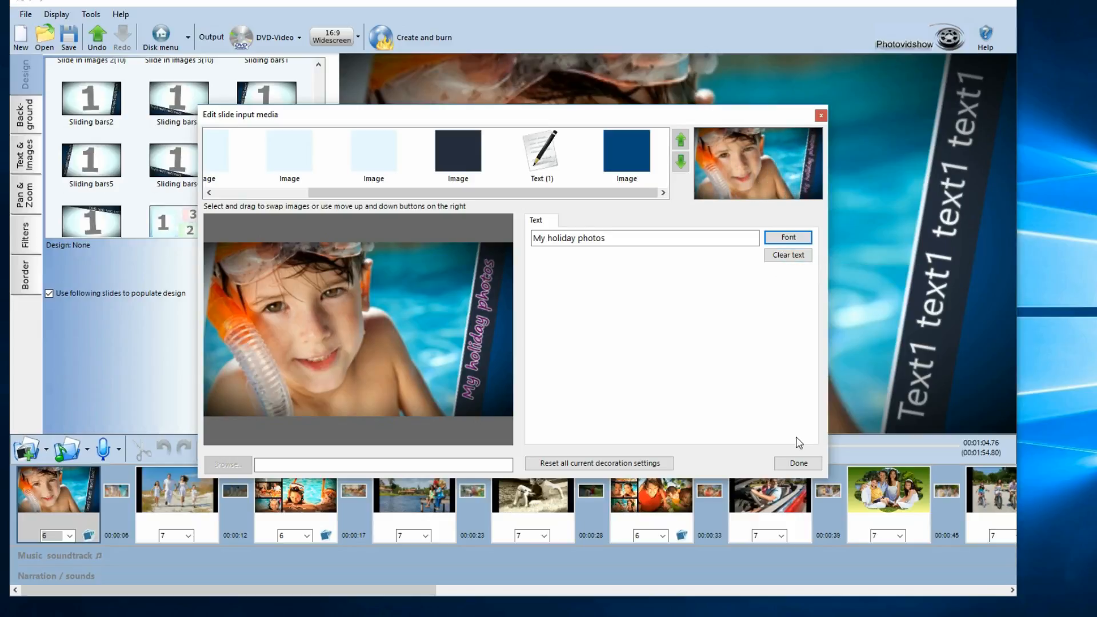
click(798, 463)
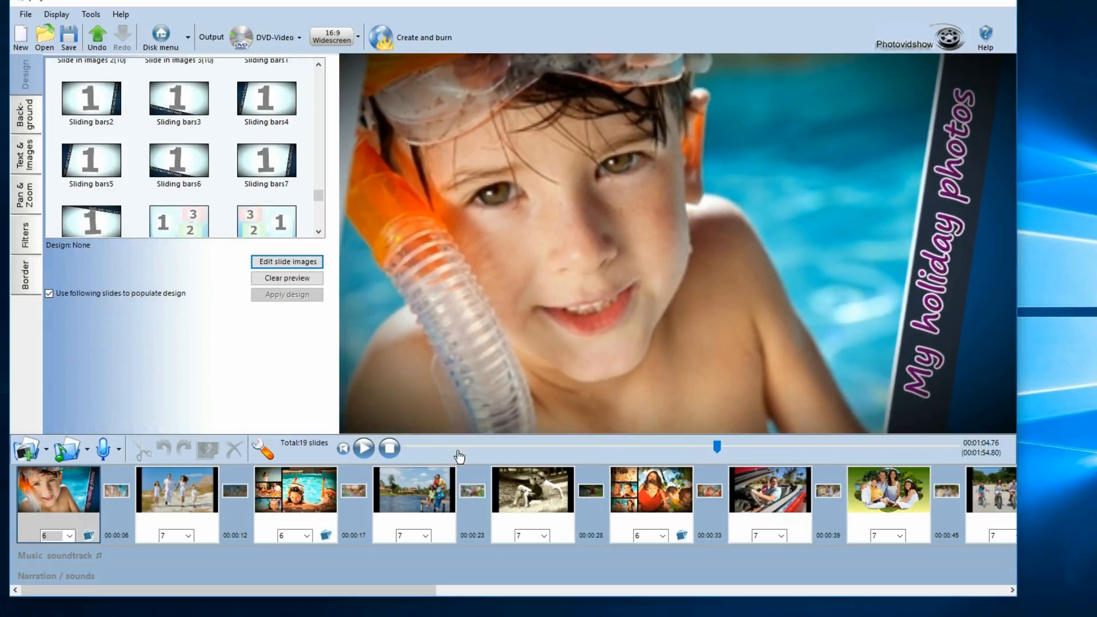
Step: Show the text and images settings and select the second slide, the family running on the sand
click(24, 159)
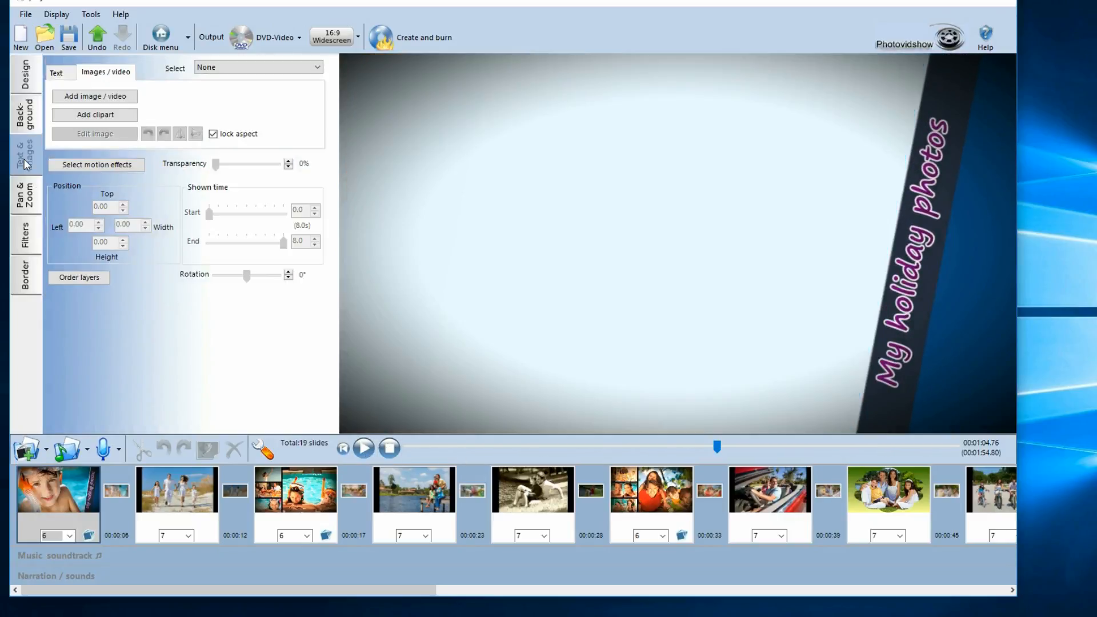
click(189, 480)
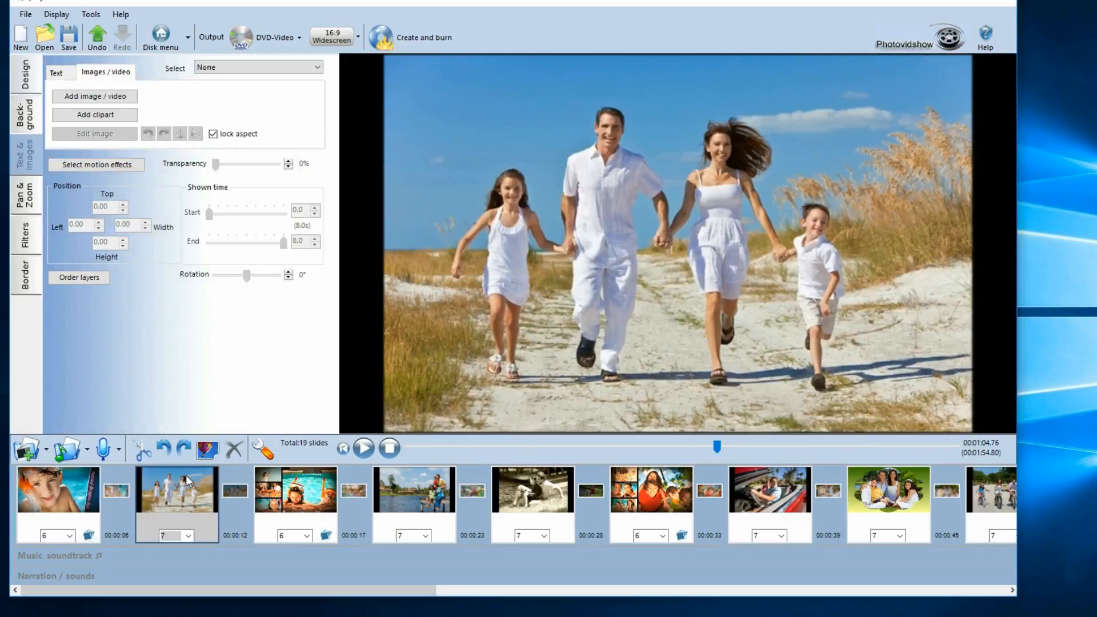